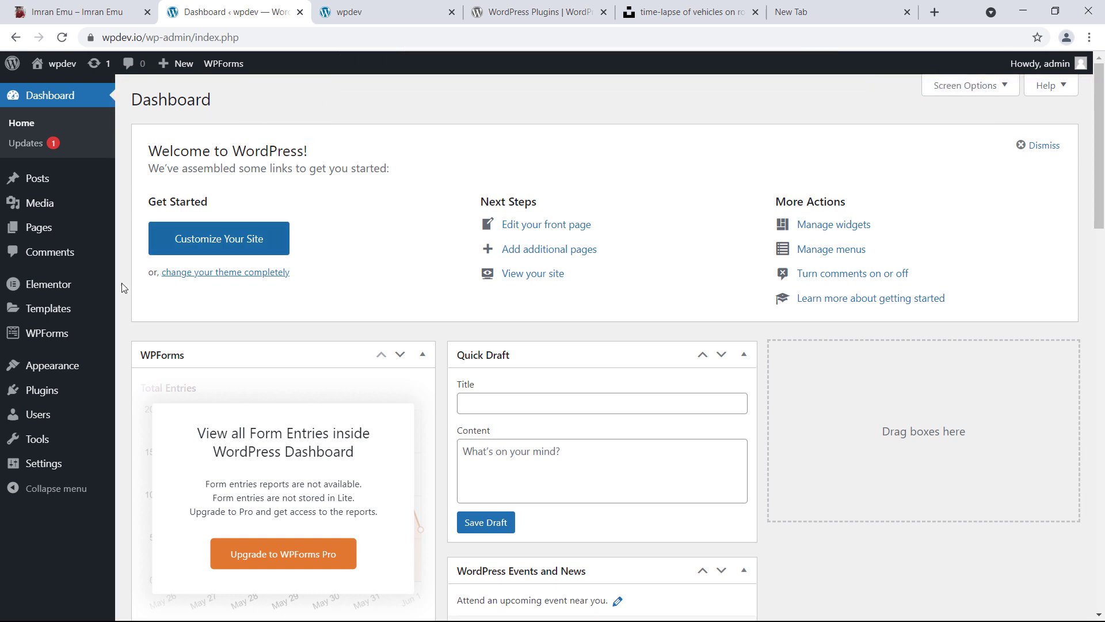
Search plugins for 'coming soon', then install and activate CMP by NiteoThemes
mouse_move(62, 397)
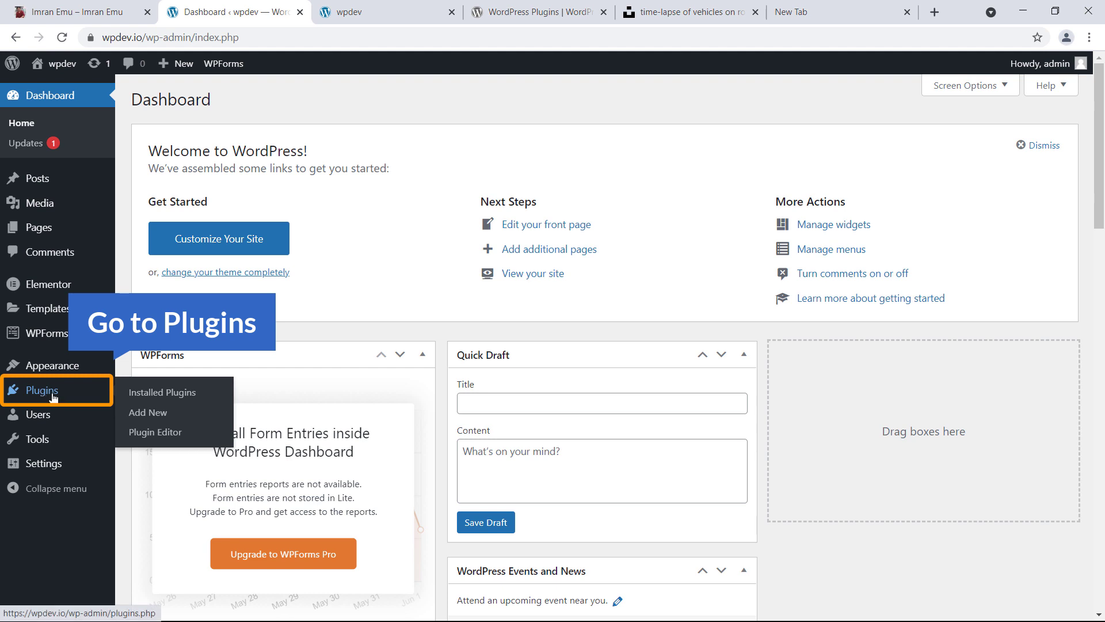
left_click(158, 414)
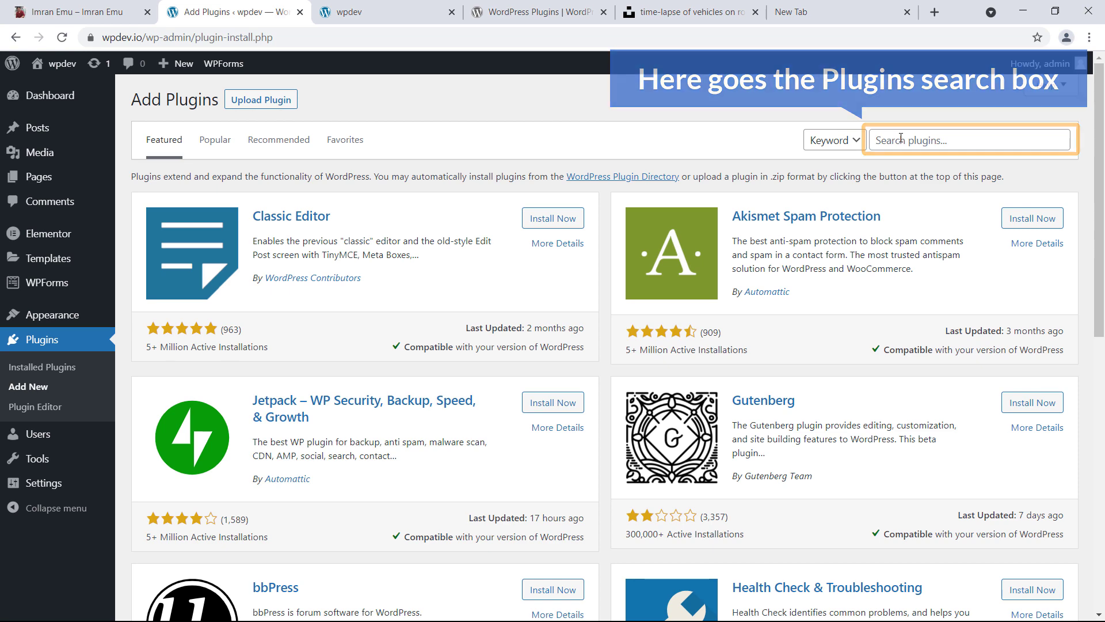
left_click(900, 139)
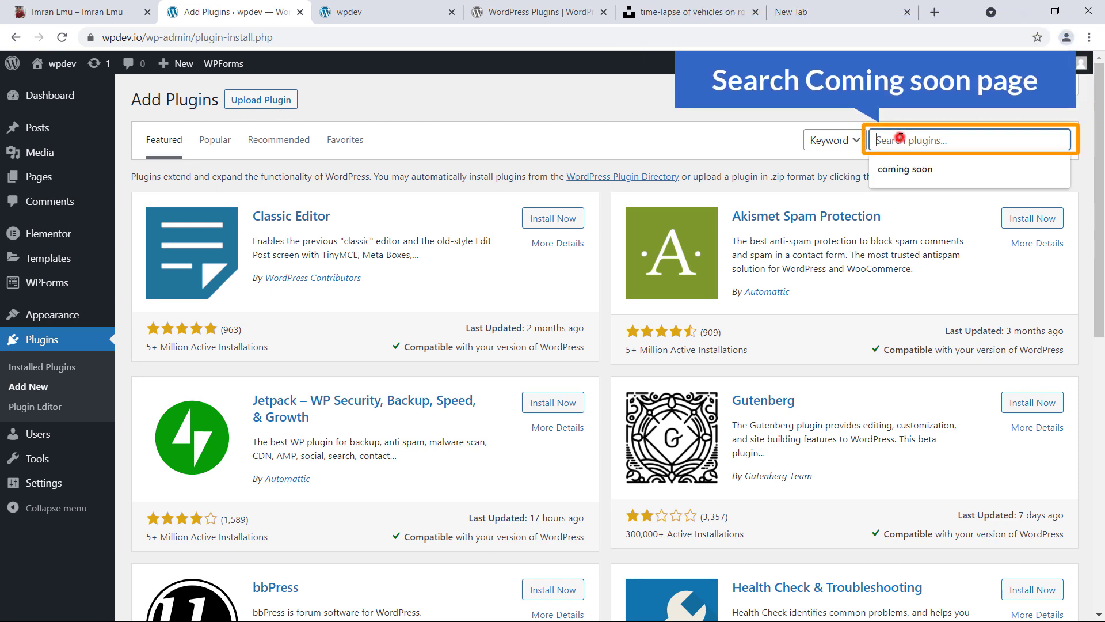
left_click(908, 167)
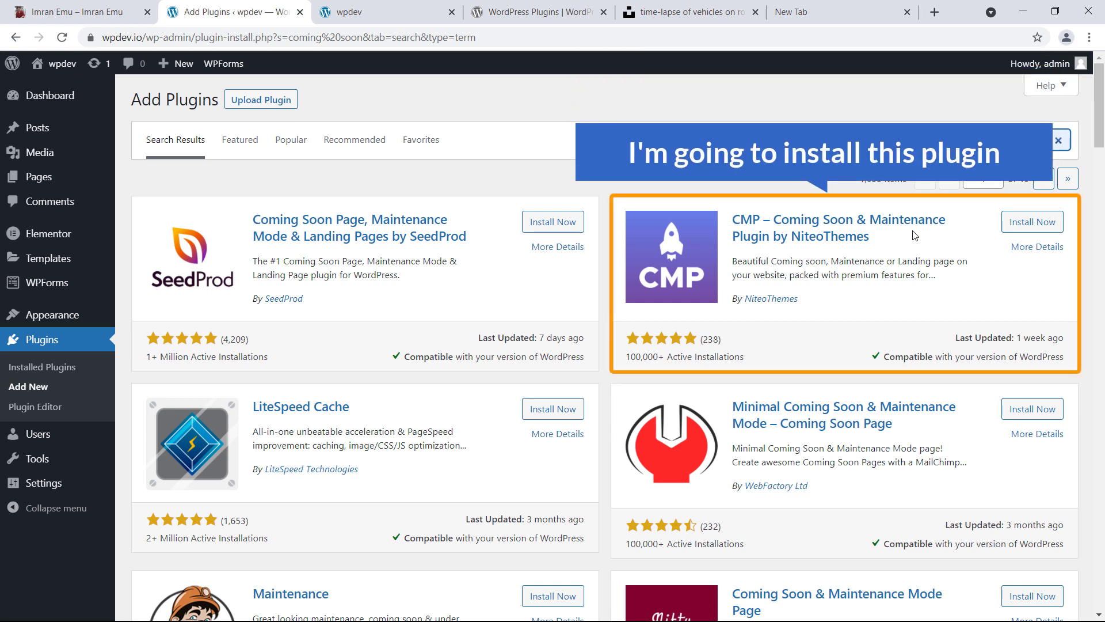
left_click(1030, 224)
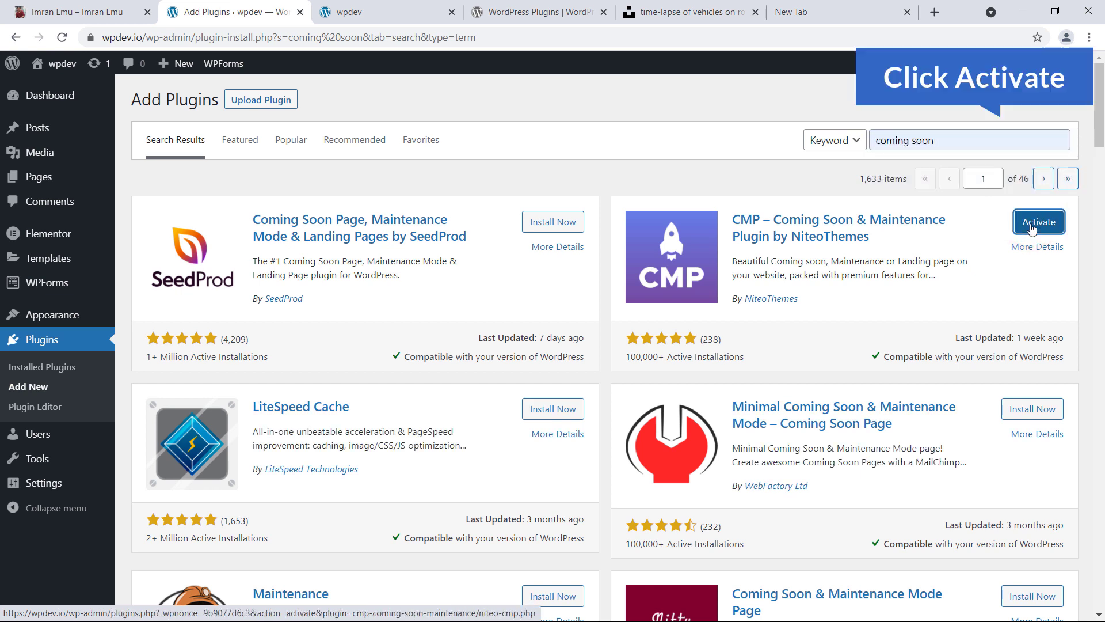
left_click(1032, 228)
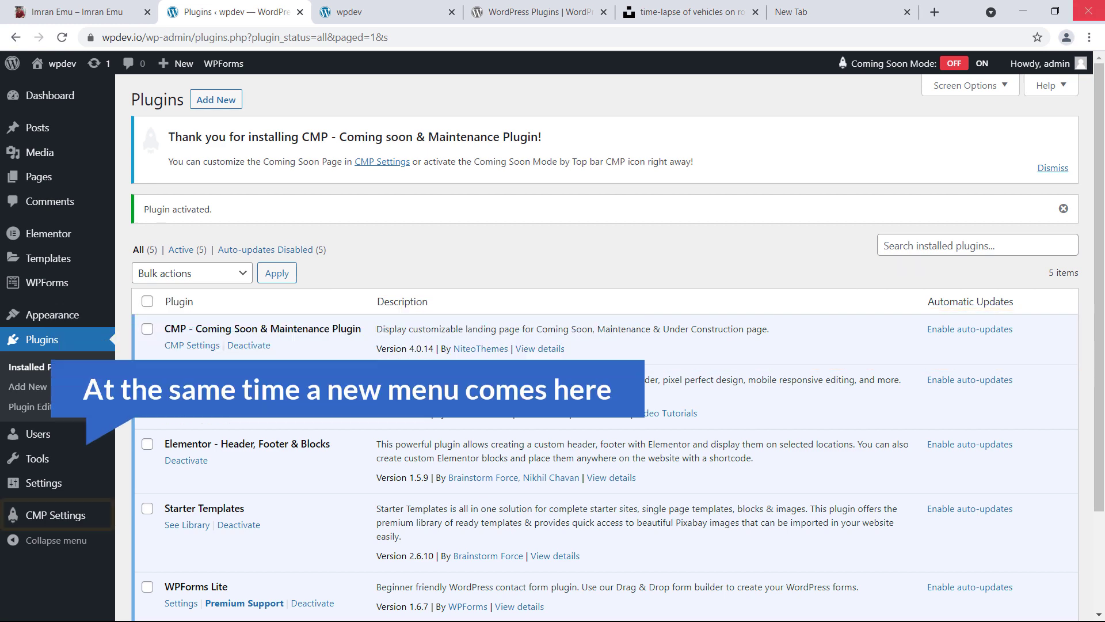
Open CMP Settings from the admin sidebar to reach the Basic Setup page
mouse_move(55, 524)
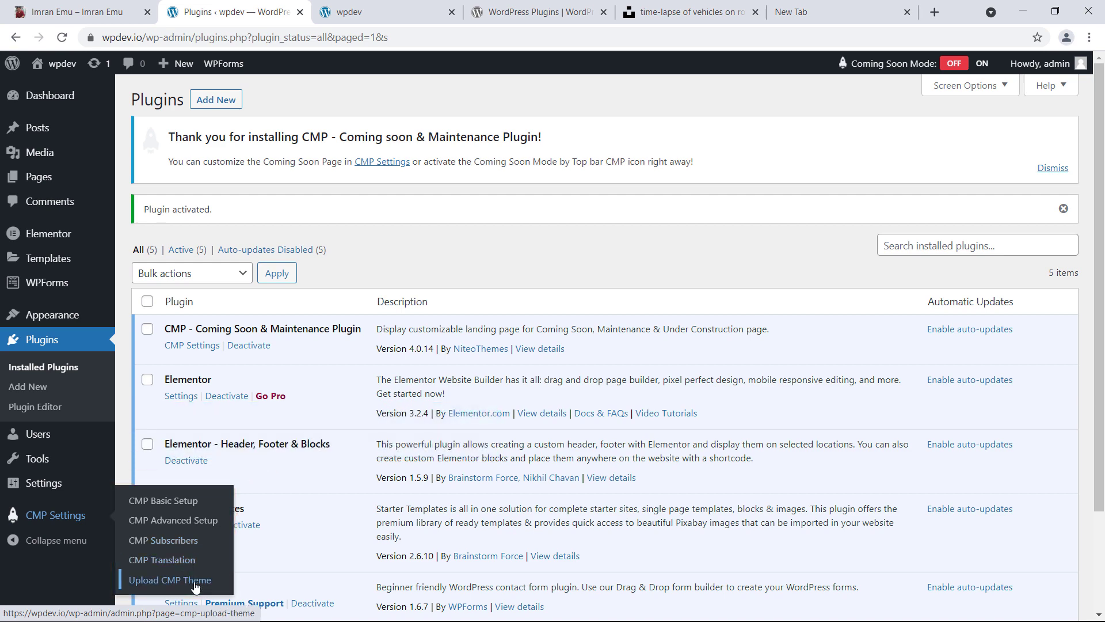
left_click(62, 521)
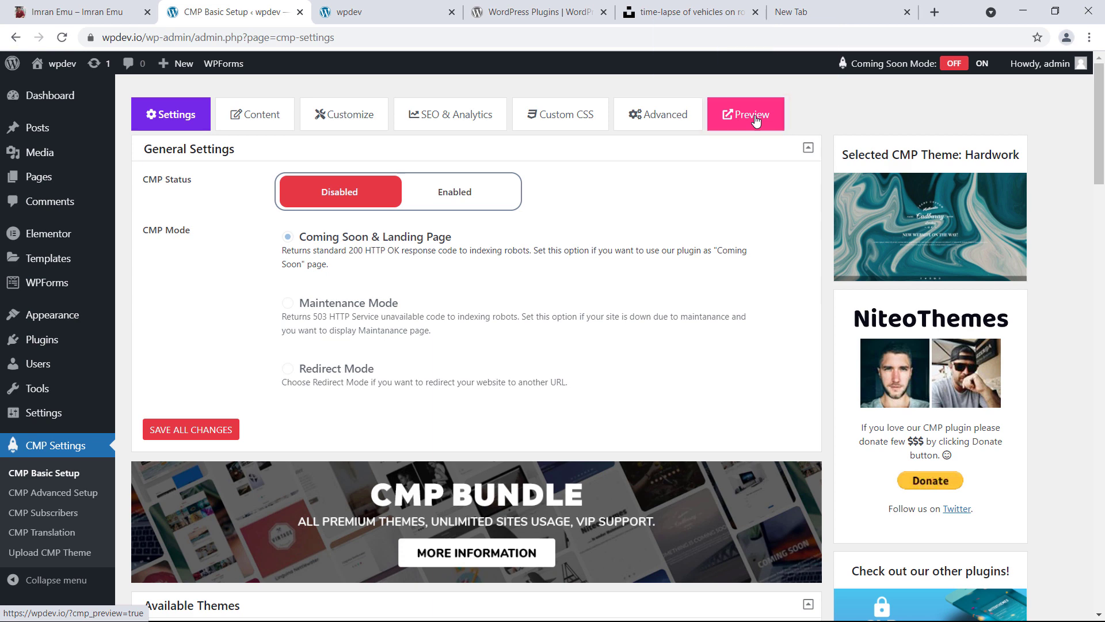
left_click(731, 118)
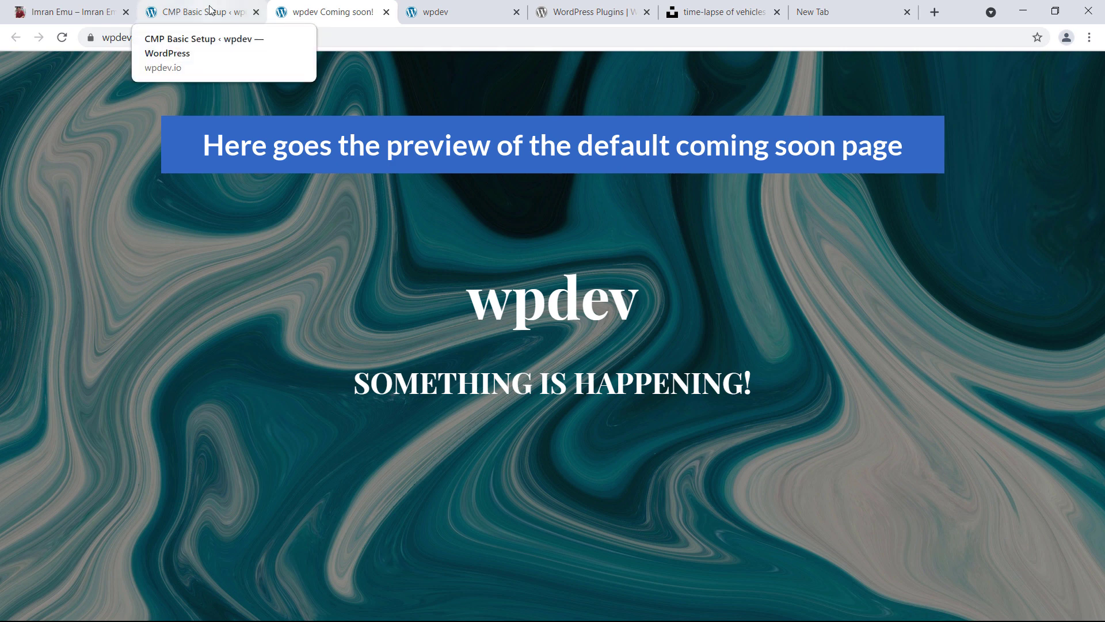
left_click(209, 10)
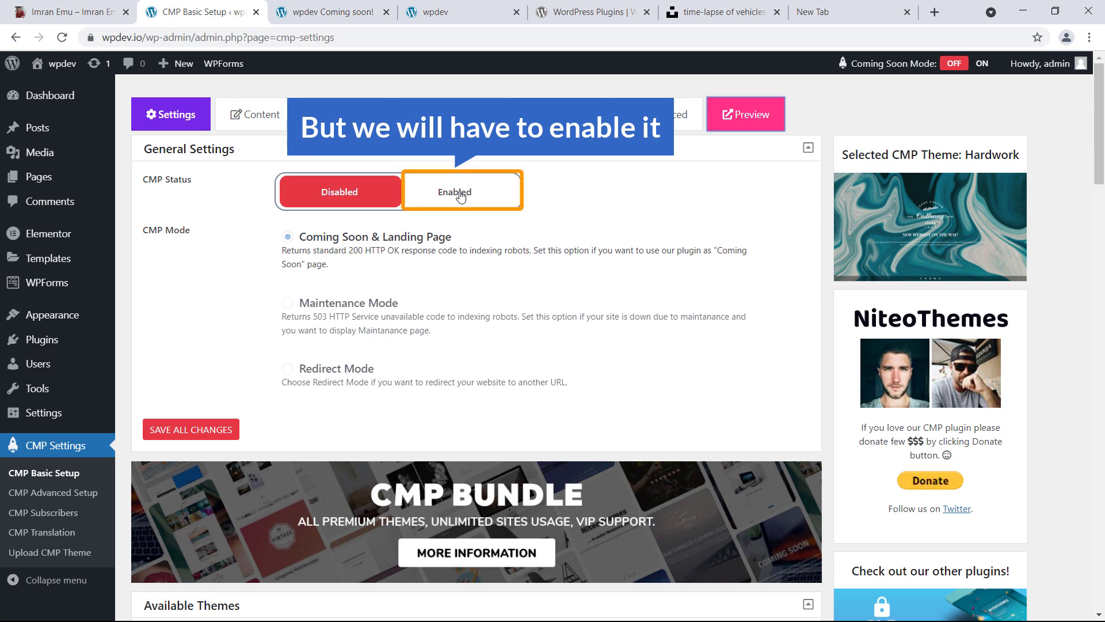
Set CMP Status to Enabled in Coming Soon & Landing Page mode and save all changes
left_click(460, 195)
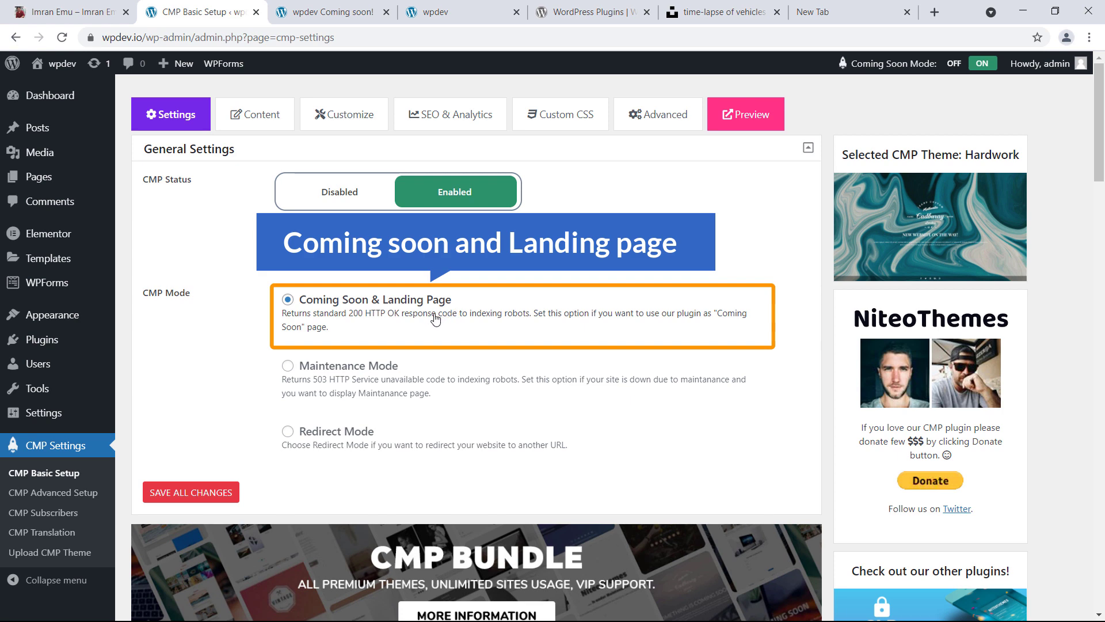
scroll(282, 415, "down", 1)
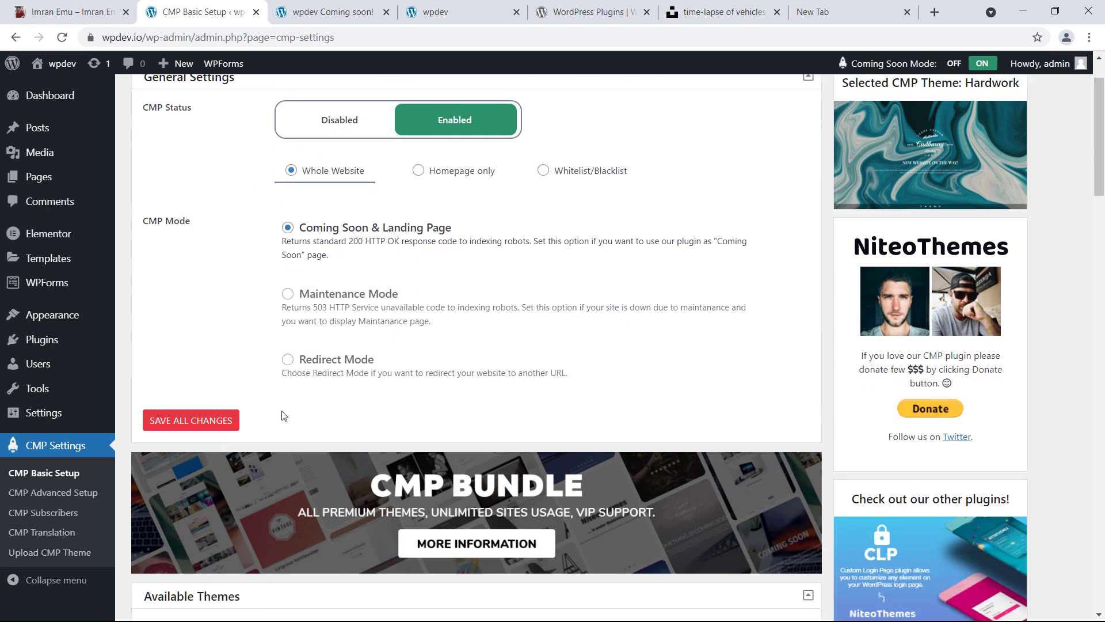
left_click(203, 424)
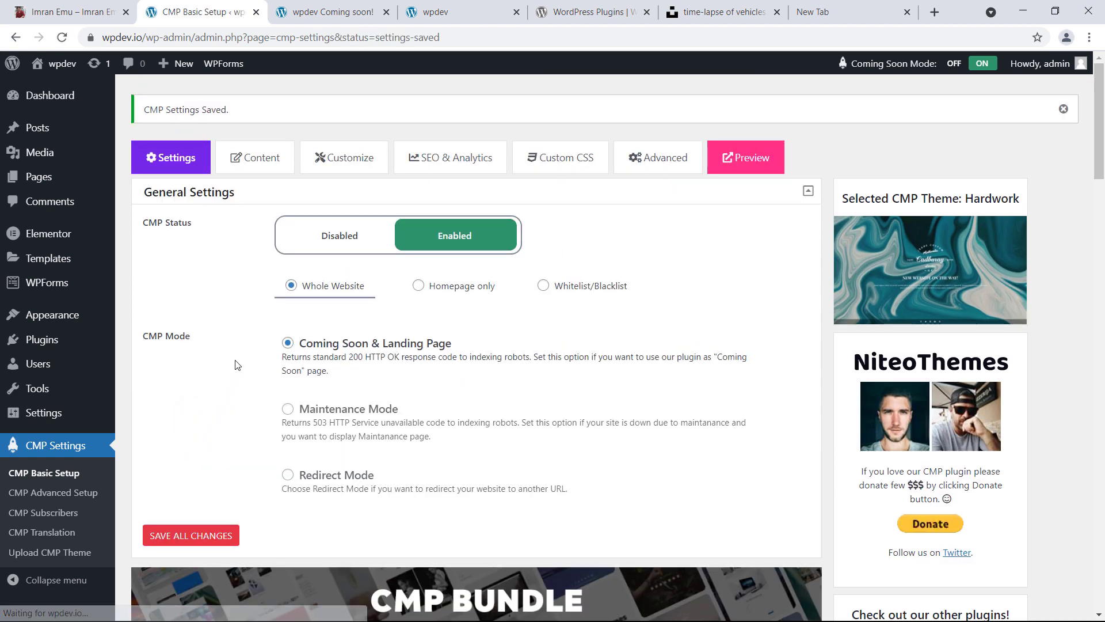
scroll(237, 363, "down", 5)
scroll(249, 369, "down", 2)
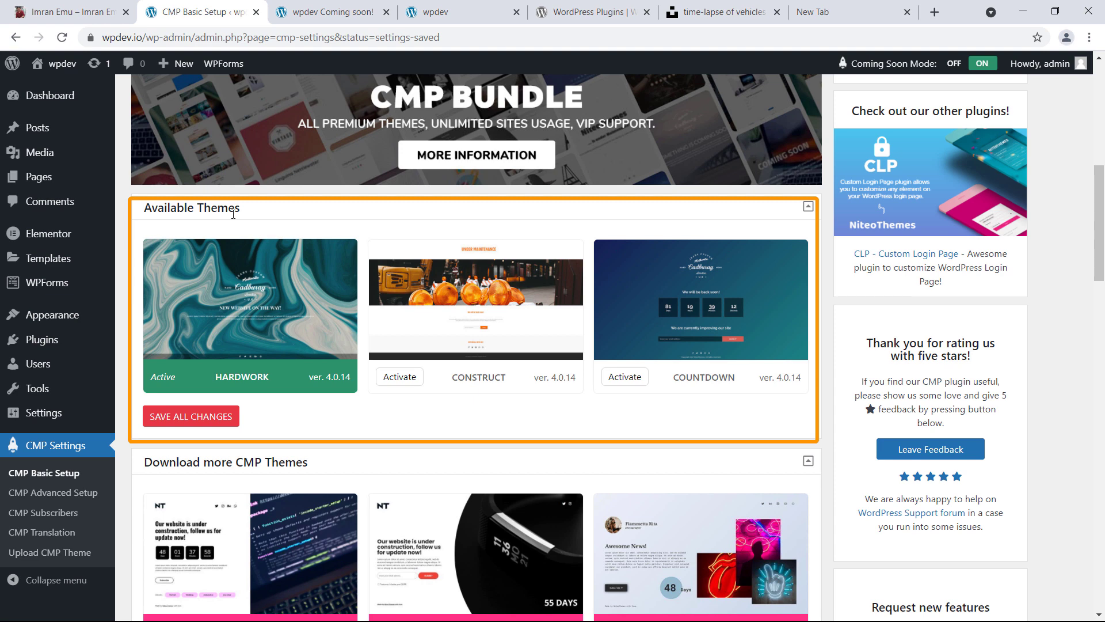
Activate the Countdown theme and save all changes
mouse_move(270, 360)
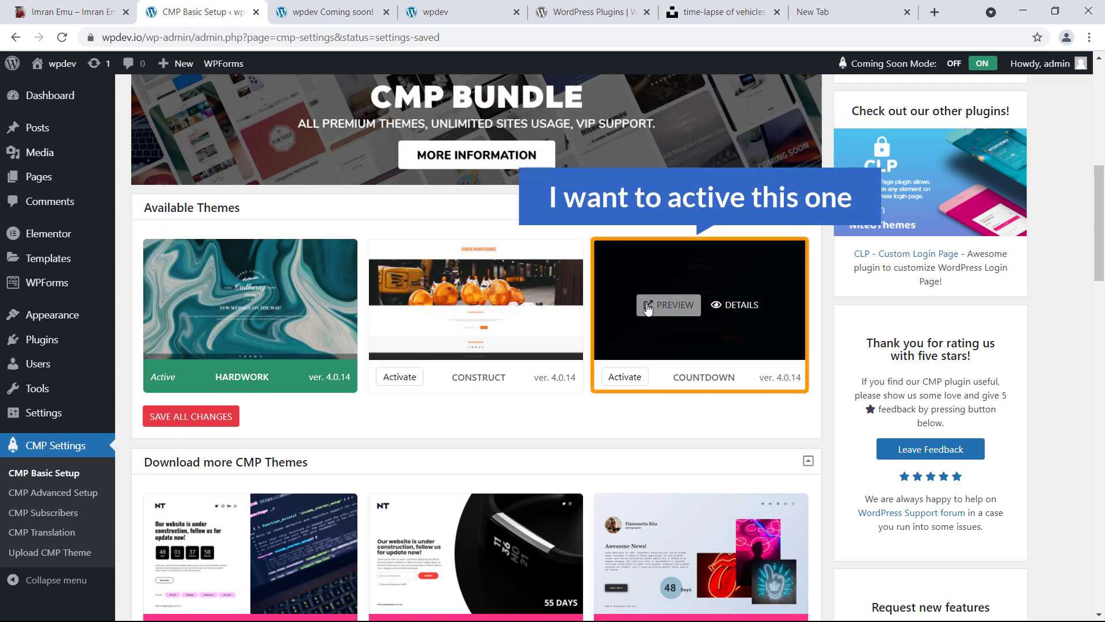
left_click(620, 382)
scroll(591, 390, "down", 10)
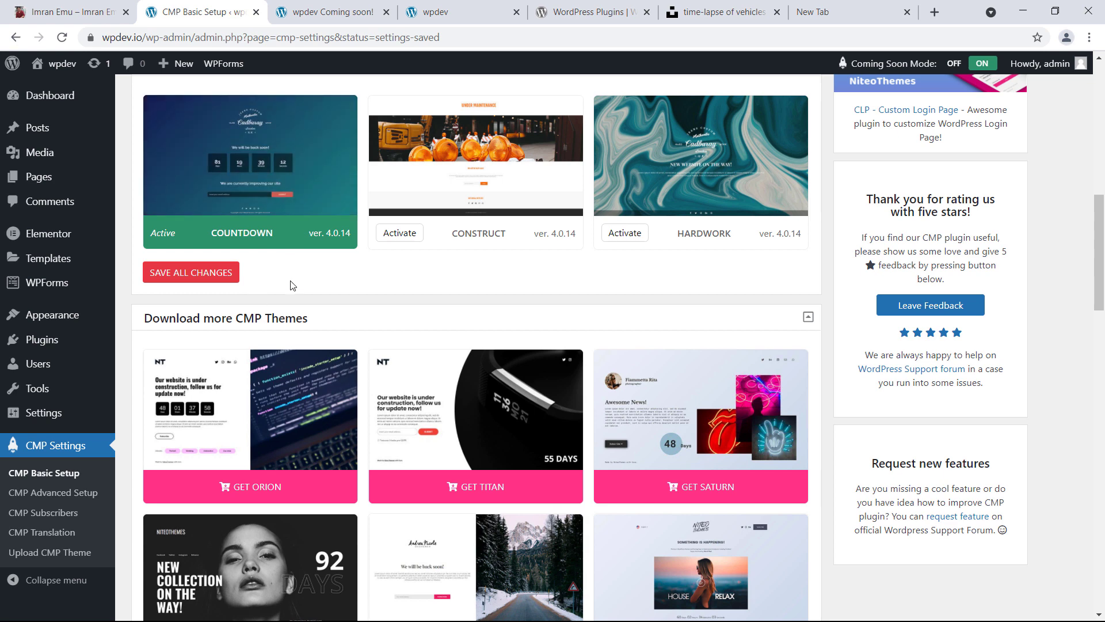
scroll(311, 296, "down", 2)
scroll(278, 295, "down", 10)
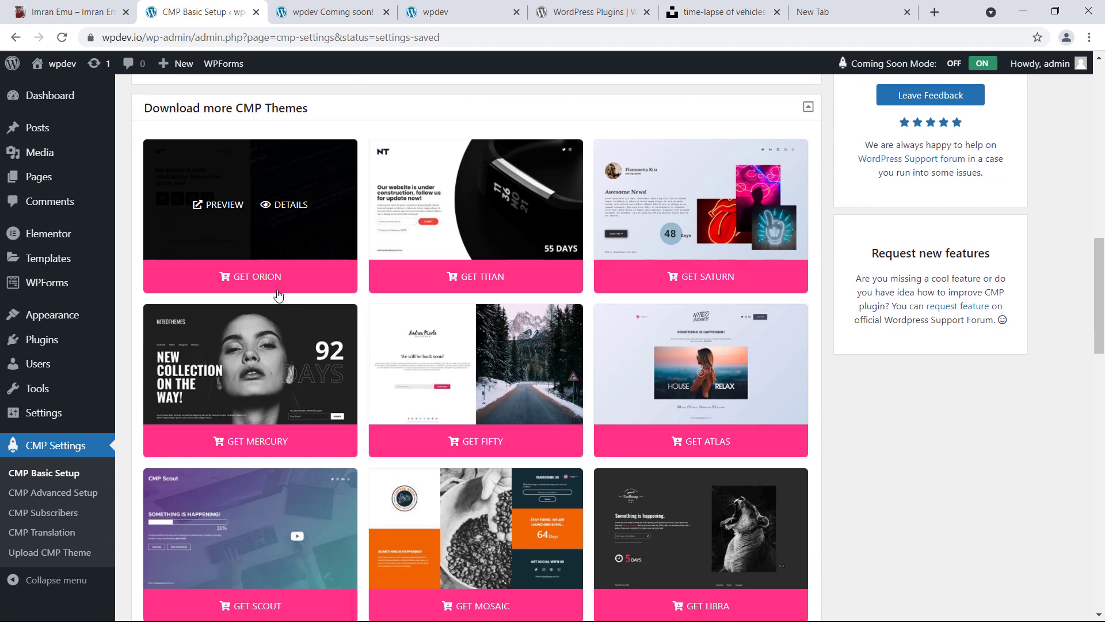
scroll(278, 296, "down", 10)
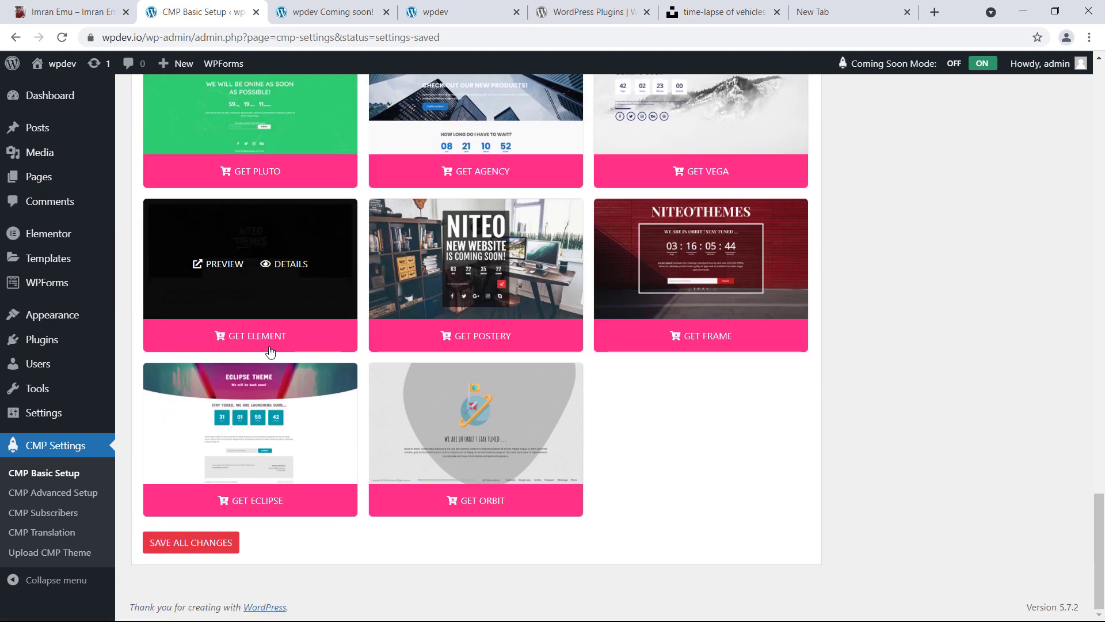
left_click(198, 544)
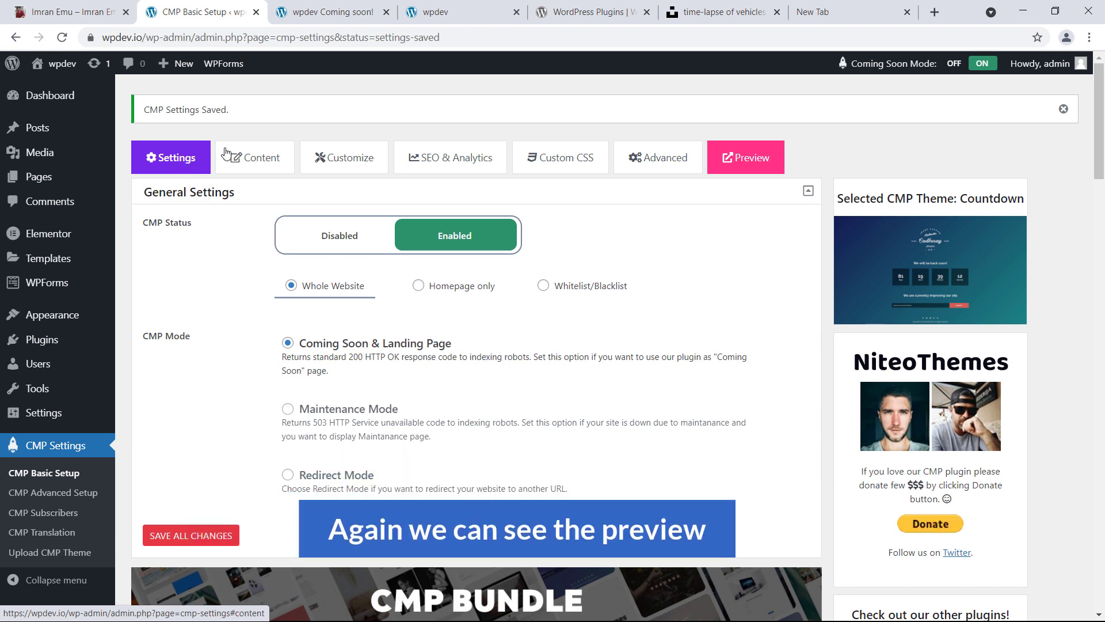
Reload the coming-soon preview to confirm the countdown timer, then return to settings
left_click(321, 13)
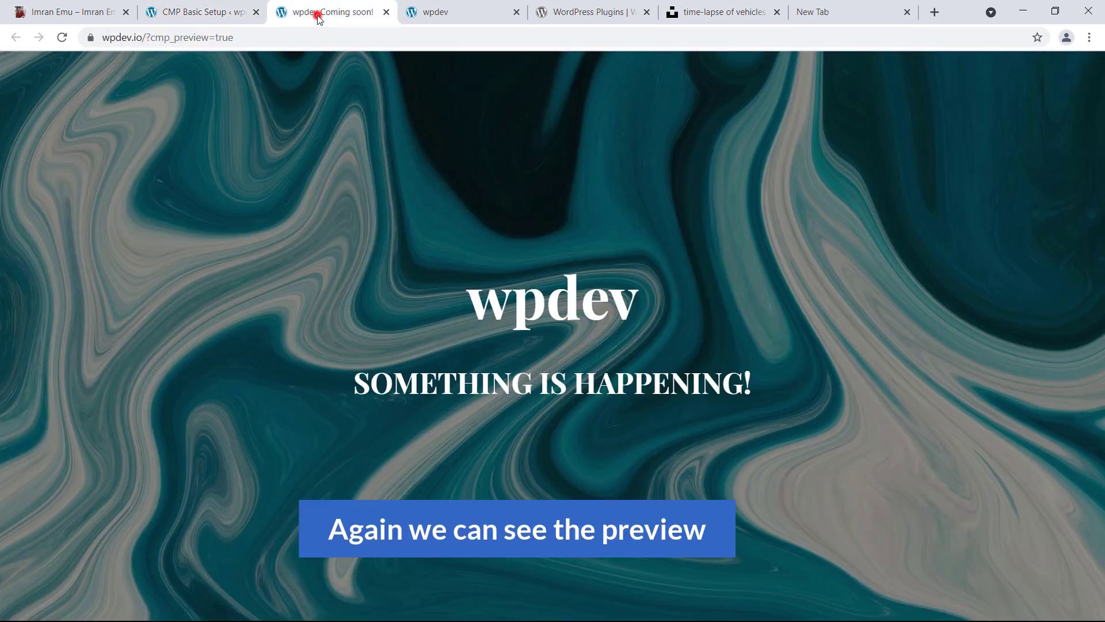
left_click(61, 38)
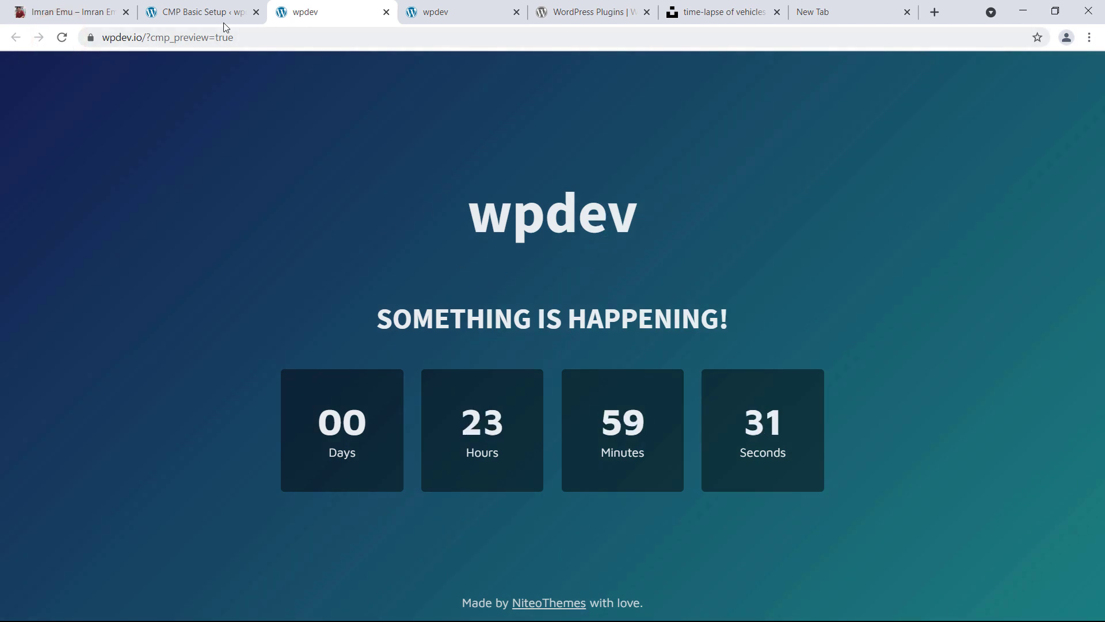
left_click(210, 16)
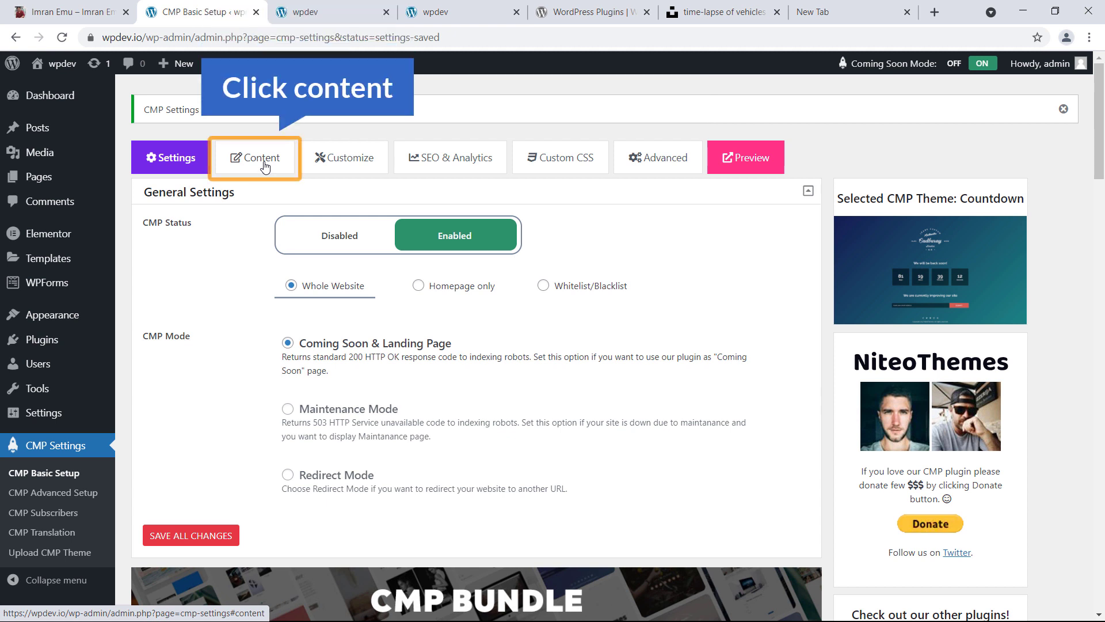
On the Content tab, switch to a graphic logo and insert logo-80.png from the Media Library
left_click(264, 163)
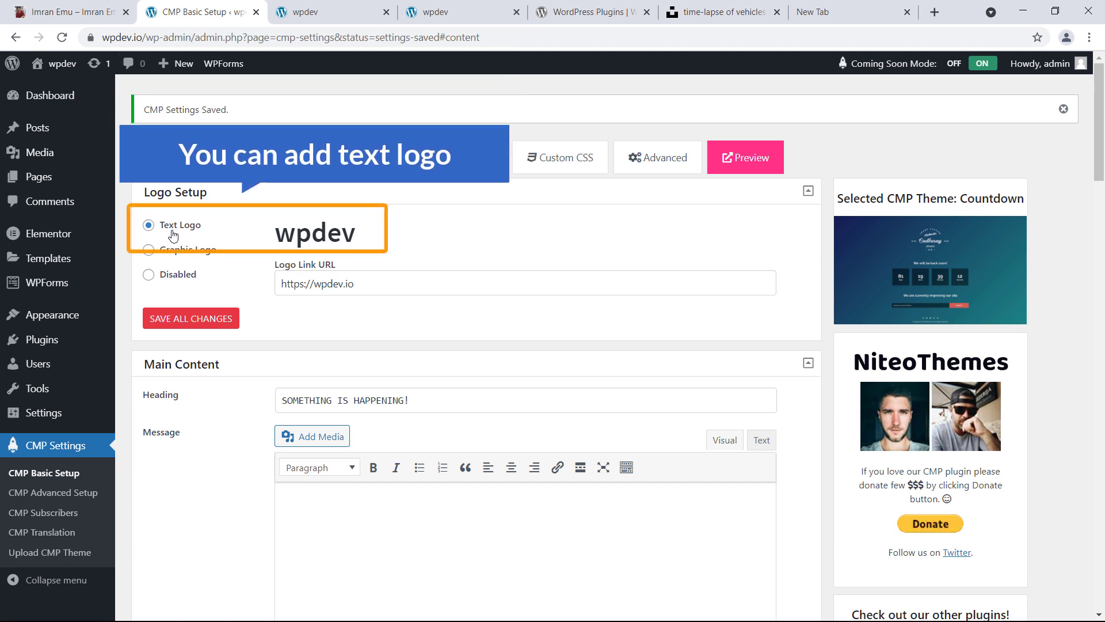
double_click(352, 229)
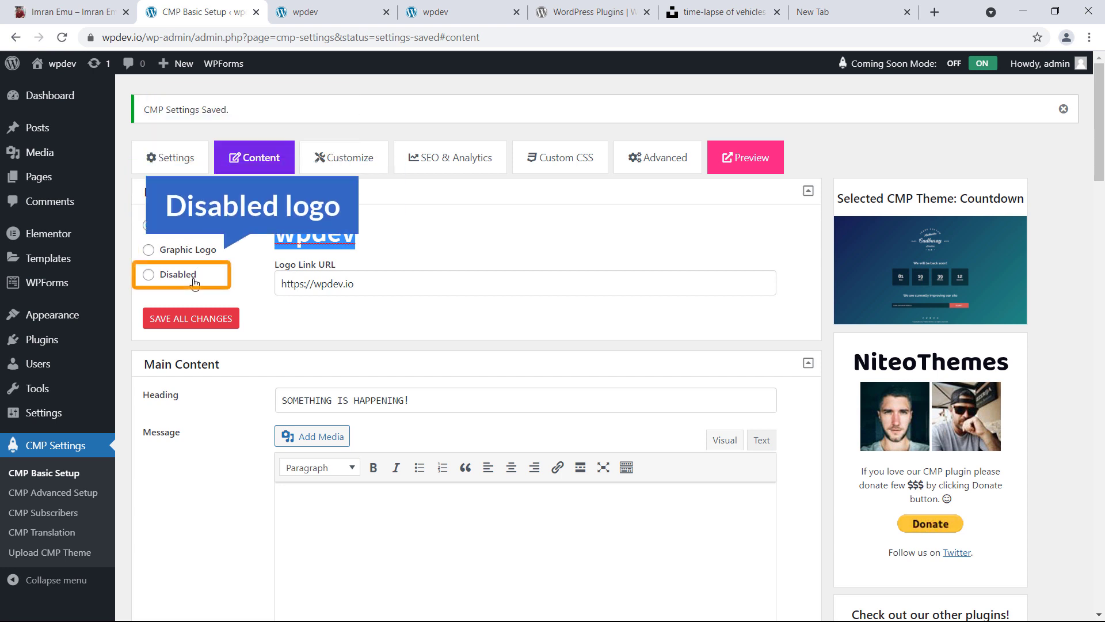
left_click(192, 275)
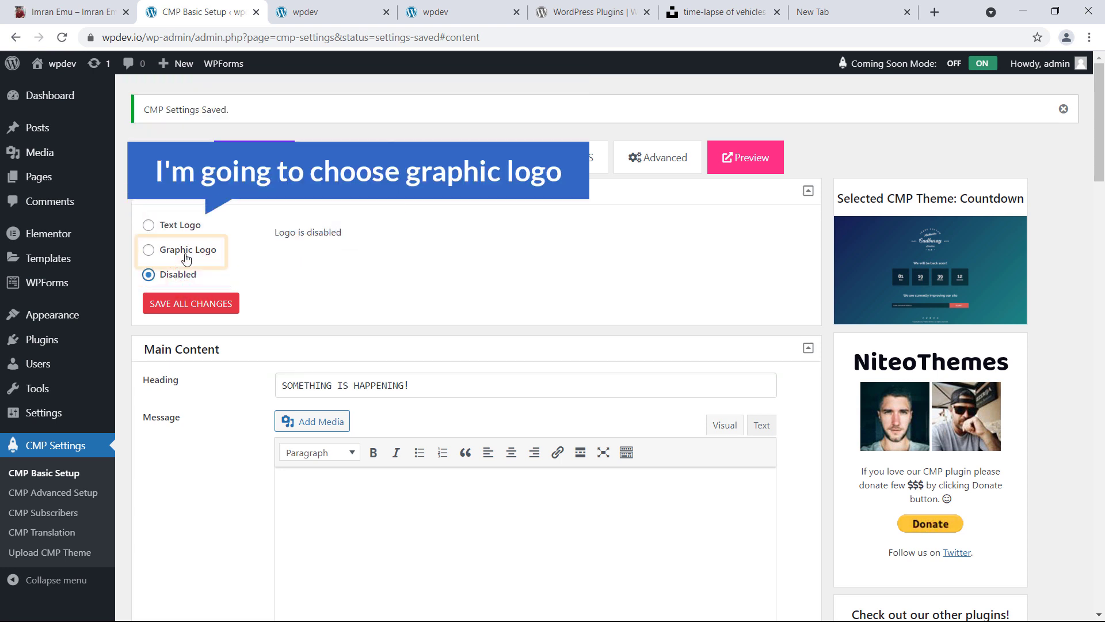
left_click(184, 253)
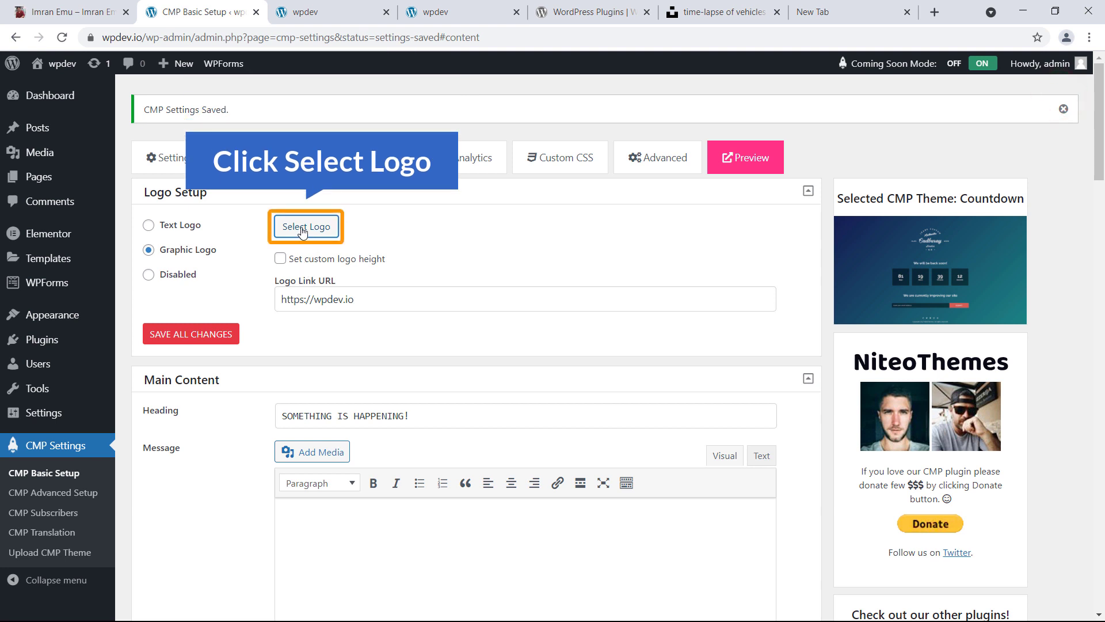
left_click(302, 231)
left_click(252, 255)
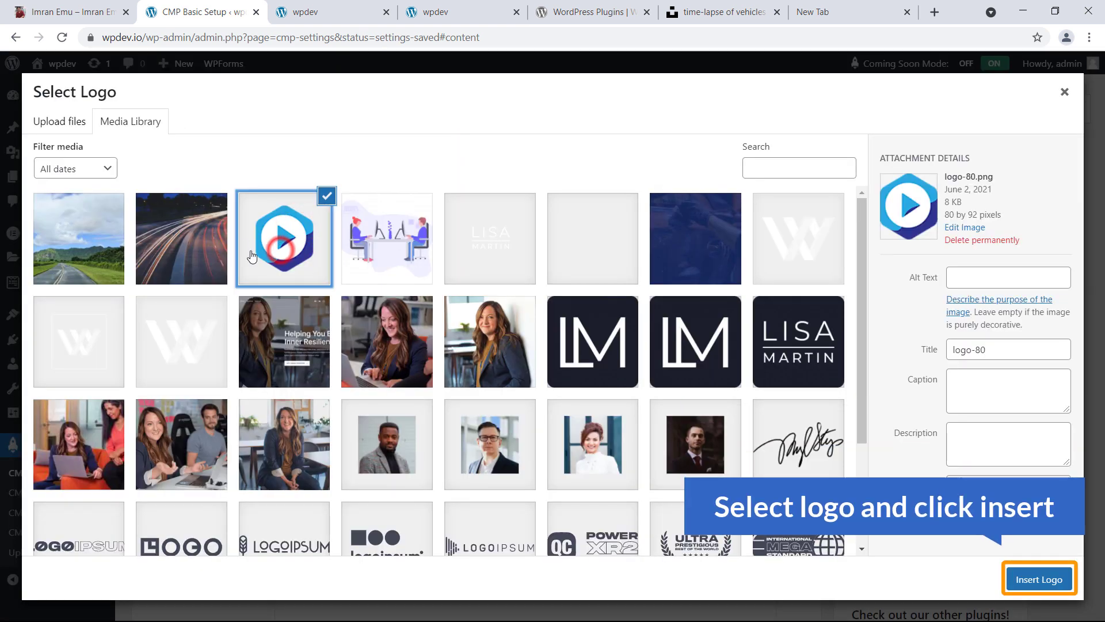
left_click(1040, 580)
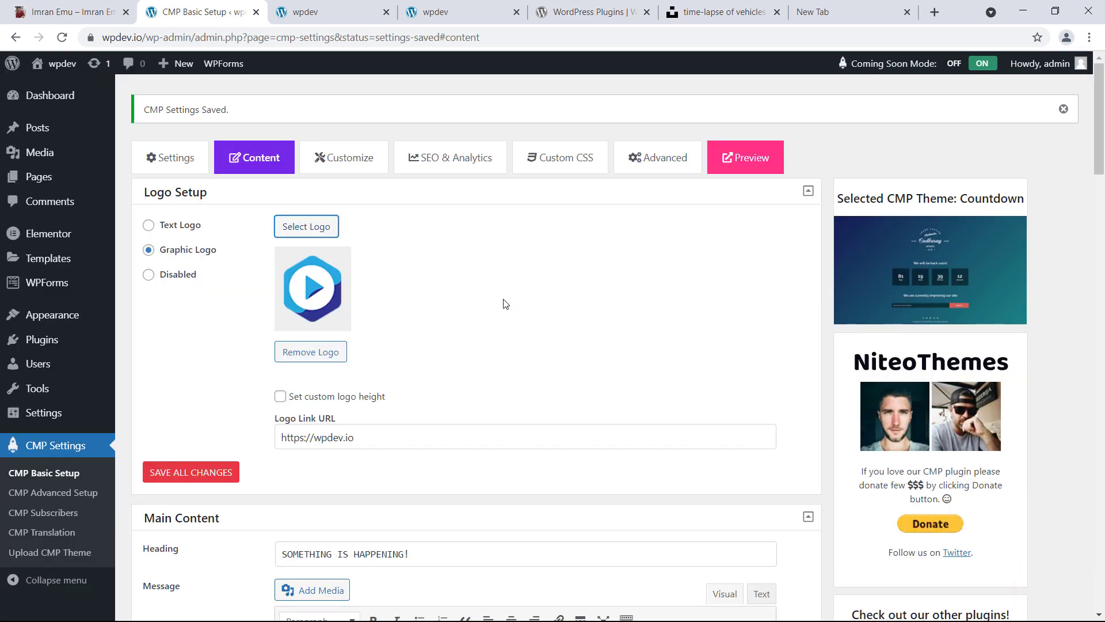
Replace the heading with 'We are Going To Launch Soon', leaving custom logo height off
scroll(451, 319, "down", 3)
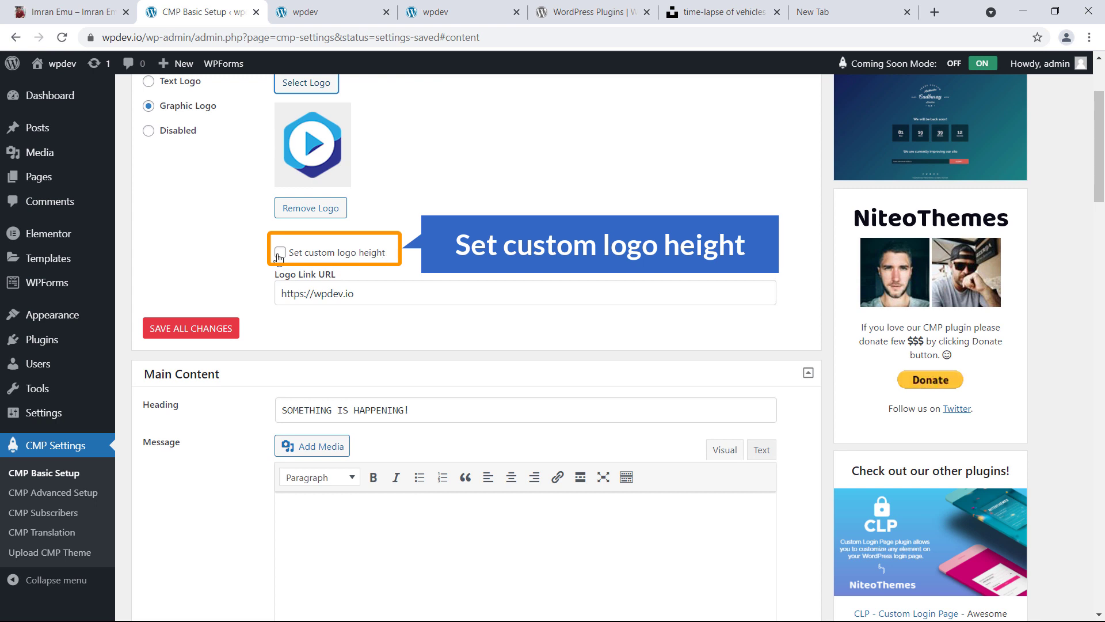
left_click(280, 253)
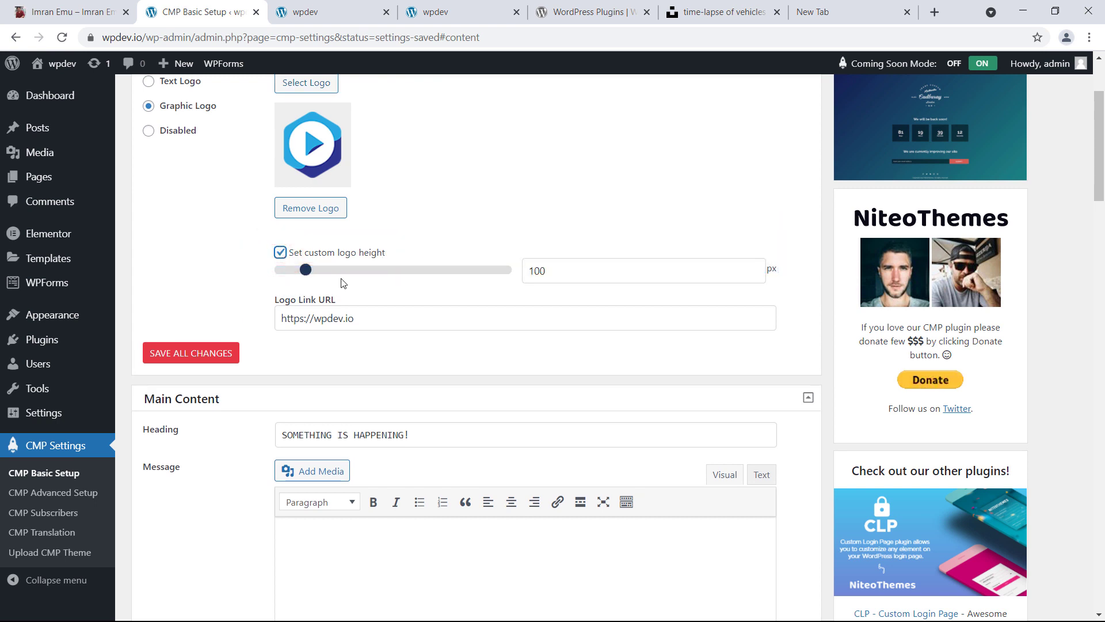
left_click(280, 253)
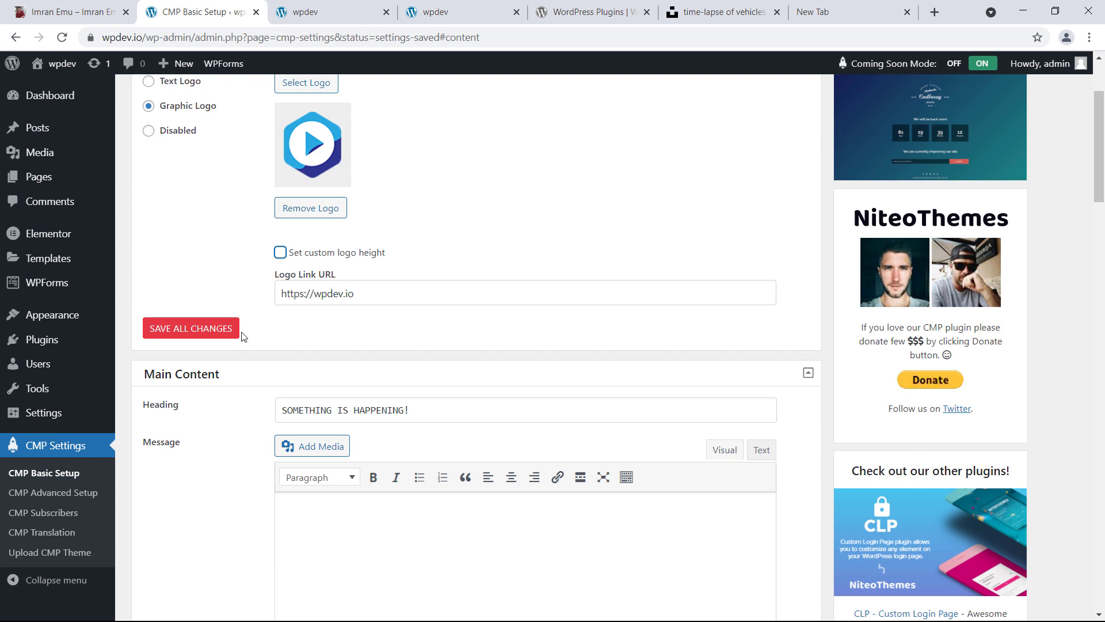
scroll(213, 343, "down", 2)
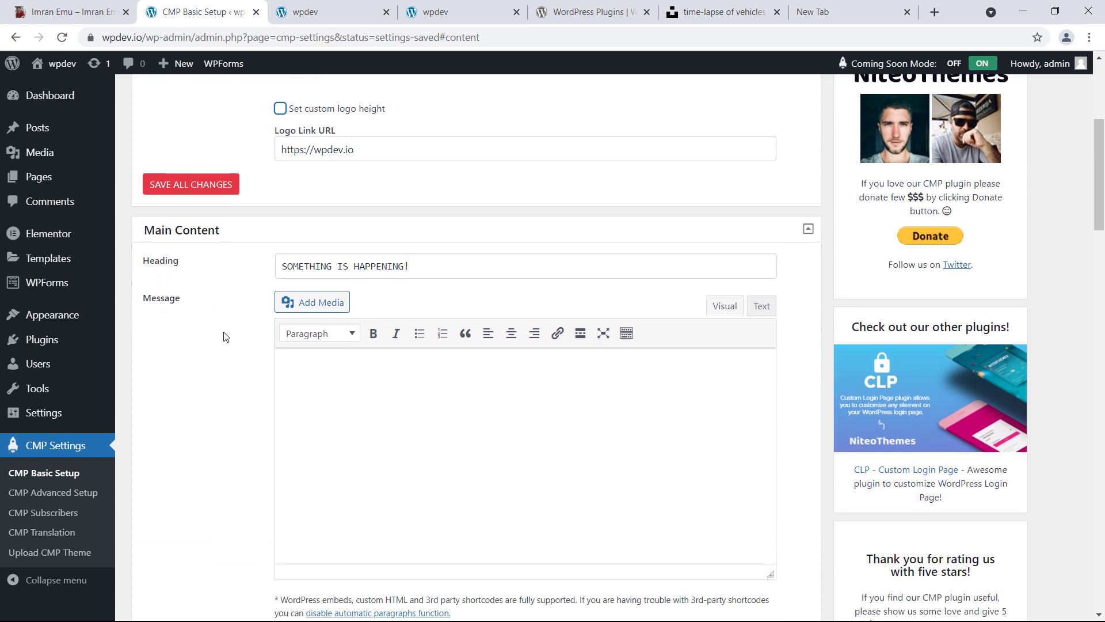
scroll(230, 276, "down", 1)
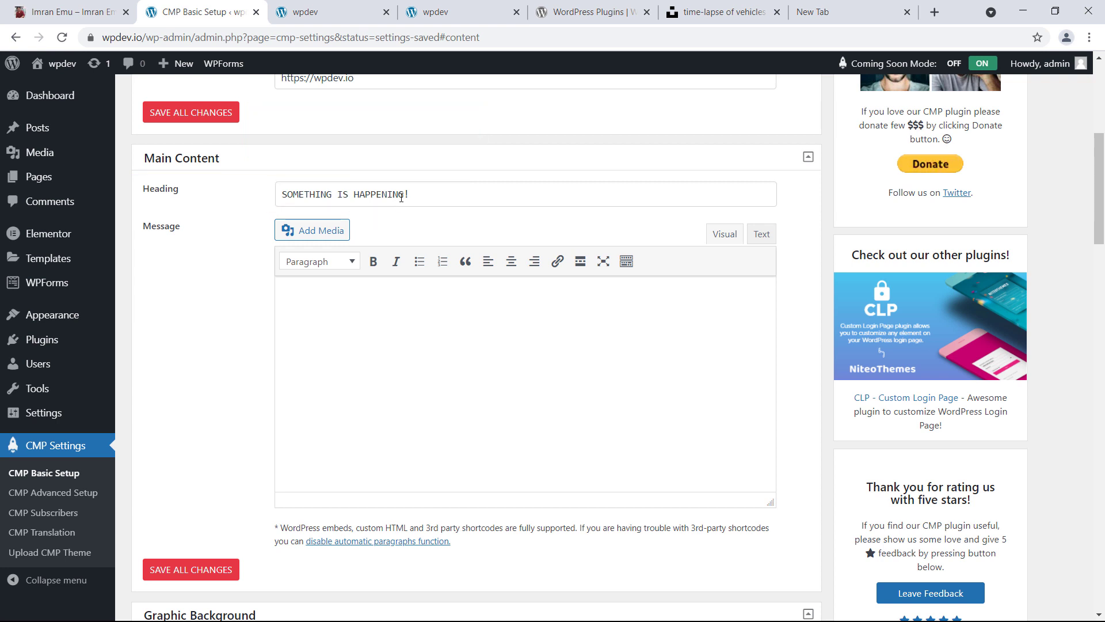
left_click_drag(405, 194, 283, 214)
type("We are ")
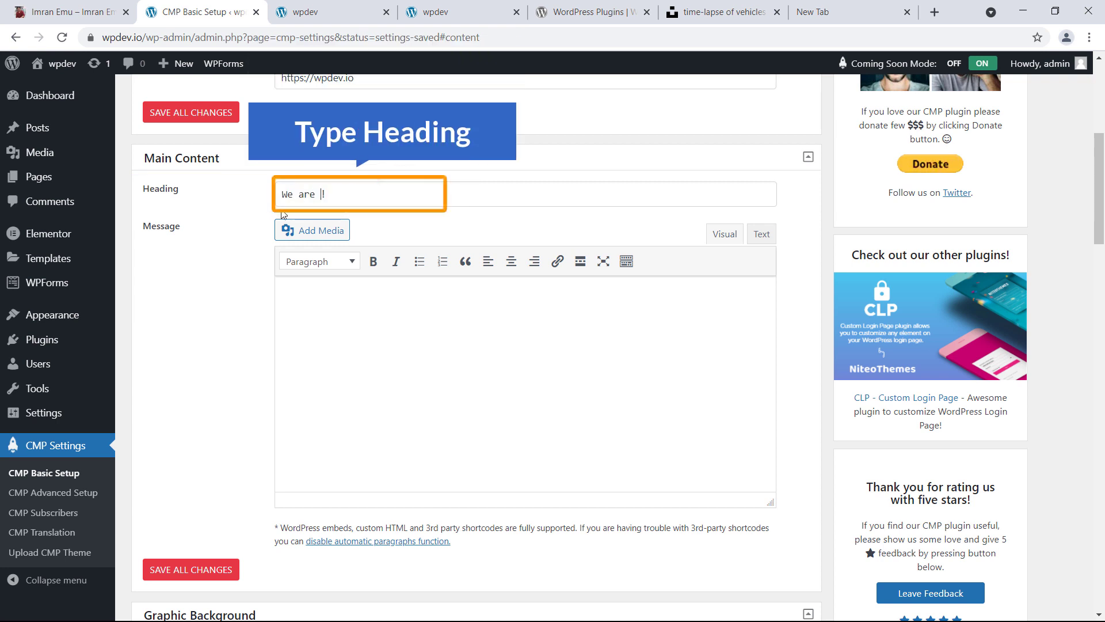
type("Going To Launch Soon")
Paste a Lorem ipsum paragraph into the Message editor
left_click(331, 327)
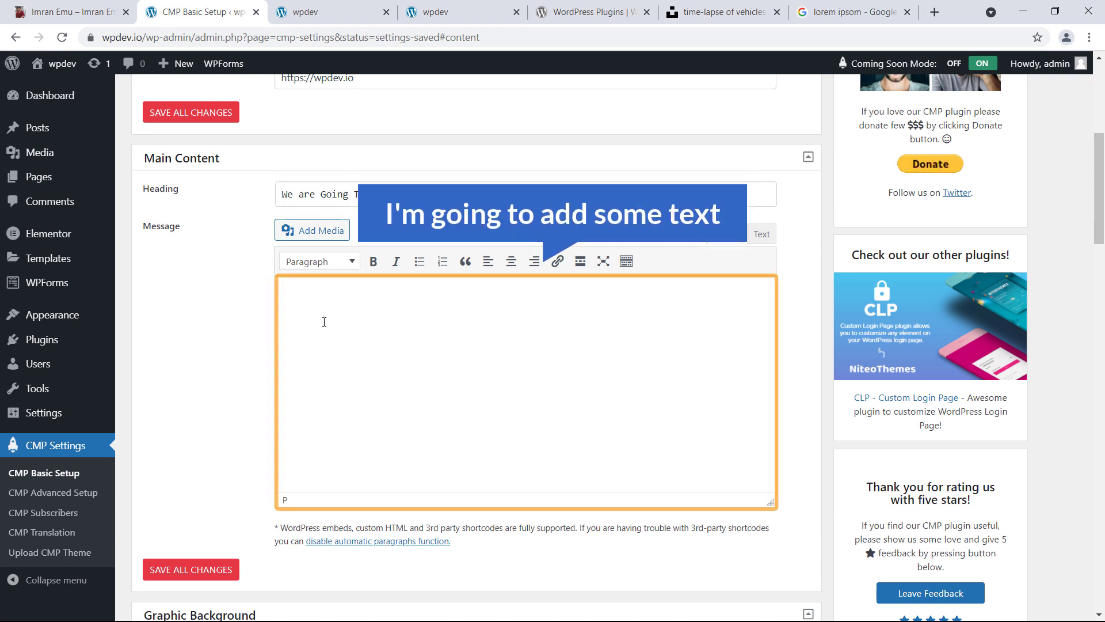
type("In publishing and graphic design, Lorem ipsum is a placeholder text commonly used to demonstrate the visual form of a document or a typeface without relying on meaningful content.")
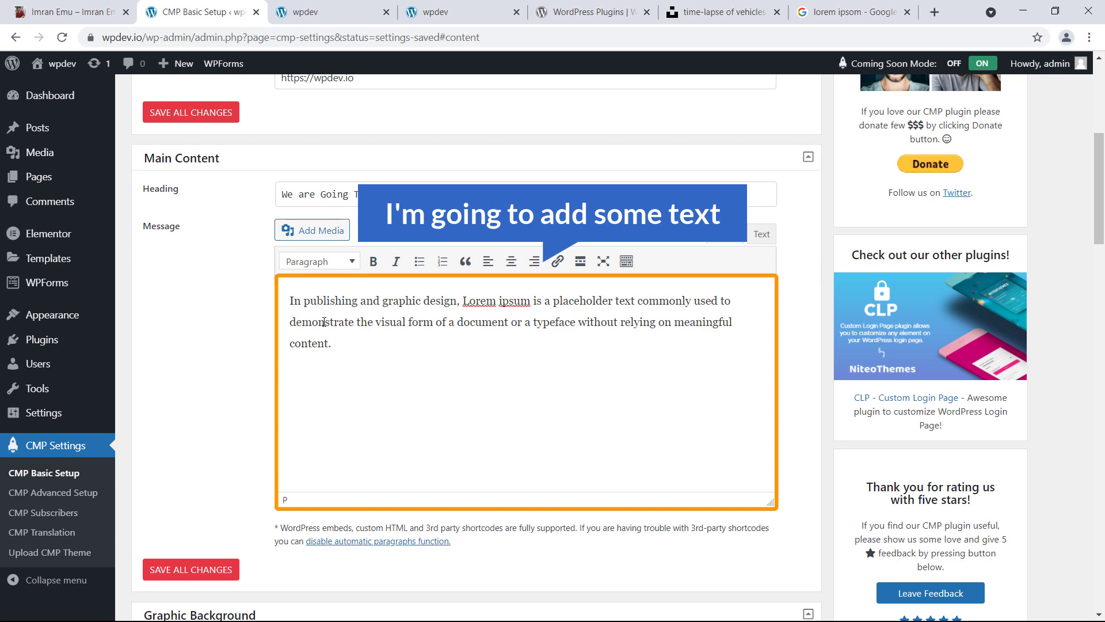
scroll(323, 322, "down", 4)
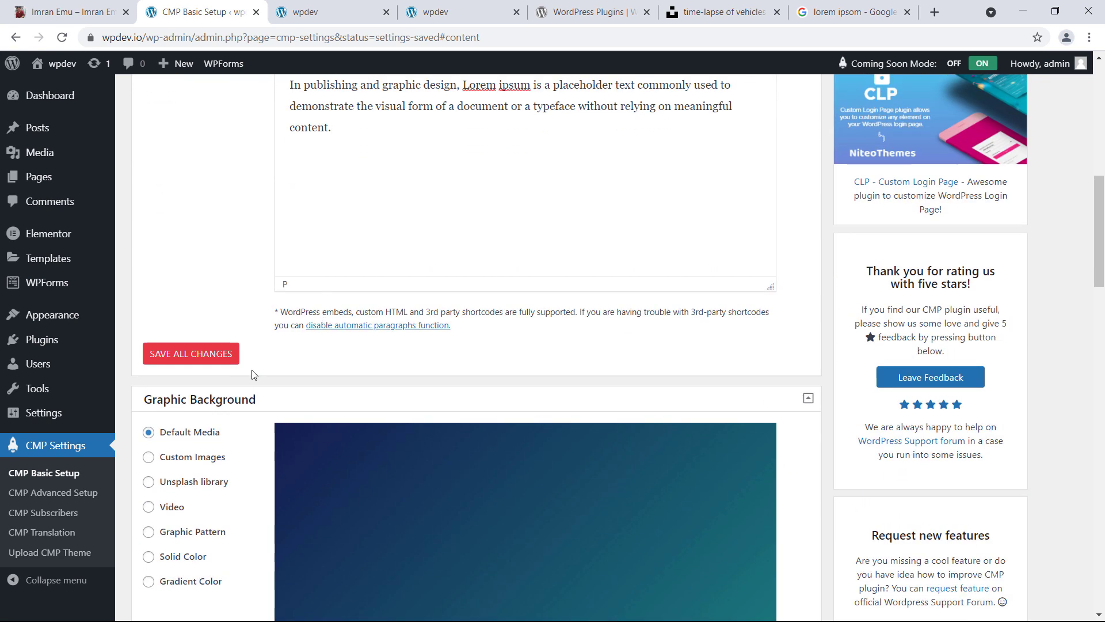
scroll(252, 374, "down", 3)
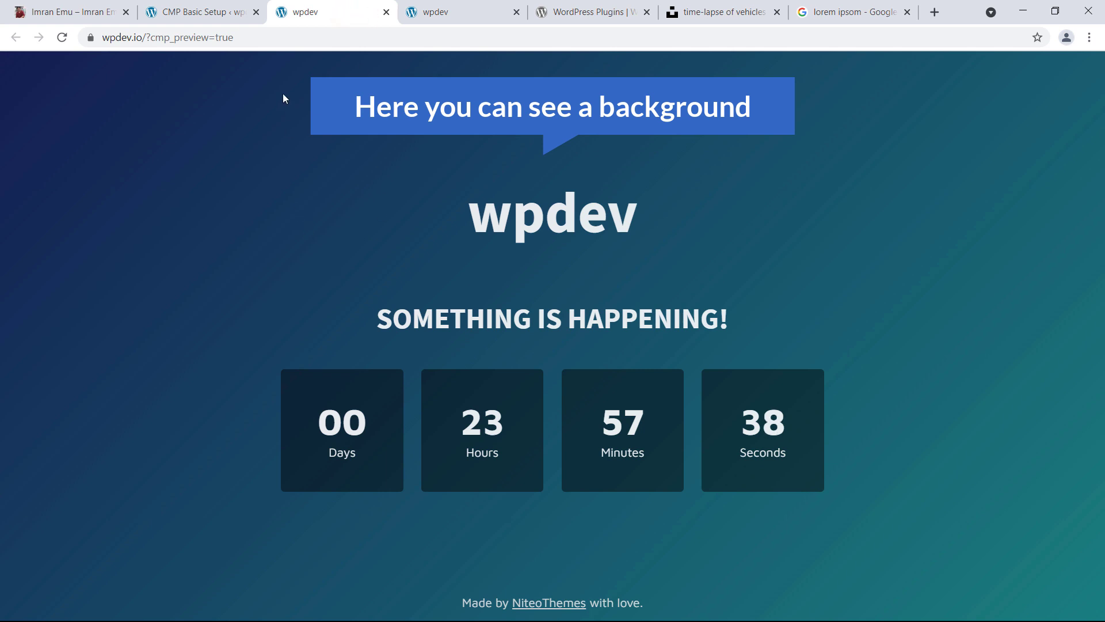
Try each Graphic Background type, then settle on Custom Images
left_click(201, 12)
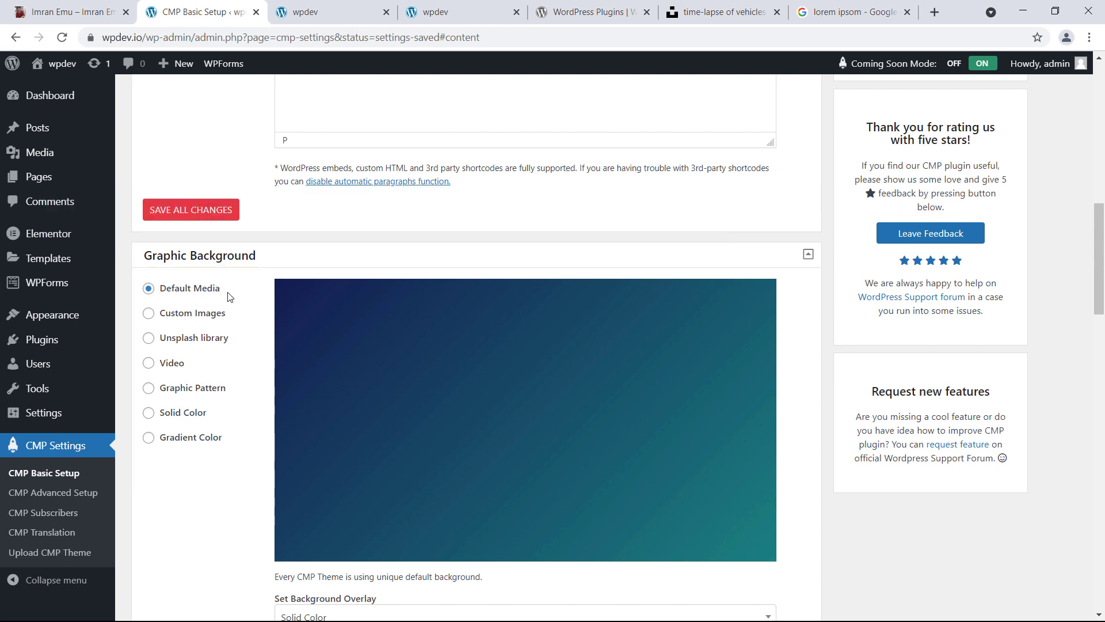
left_click(199, 316)
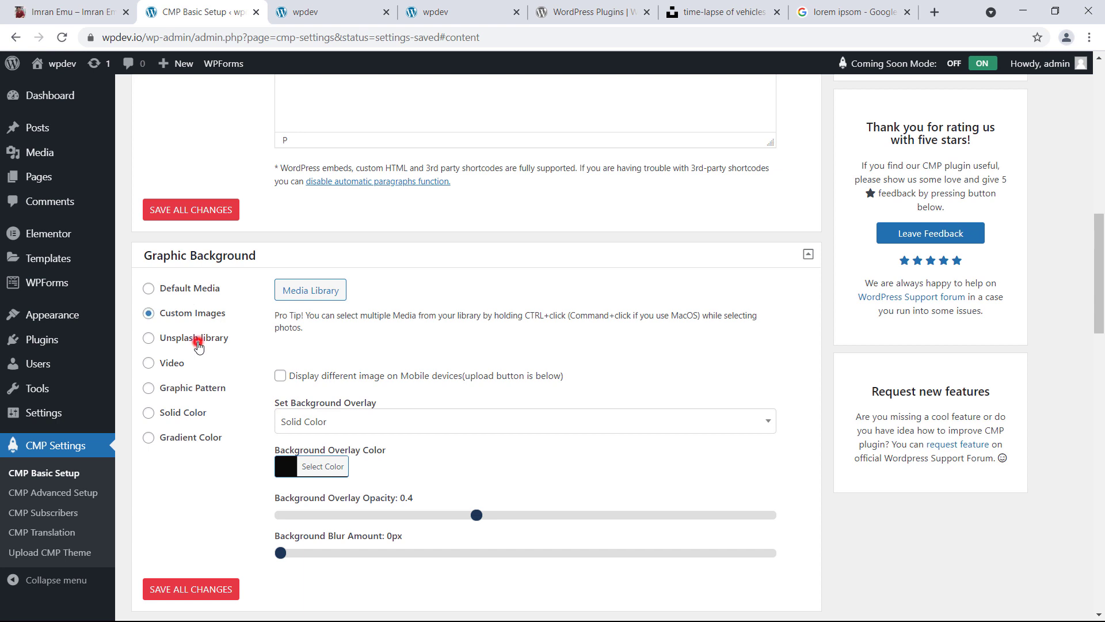
left_click(198, 341)
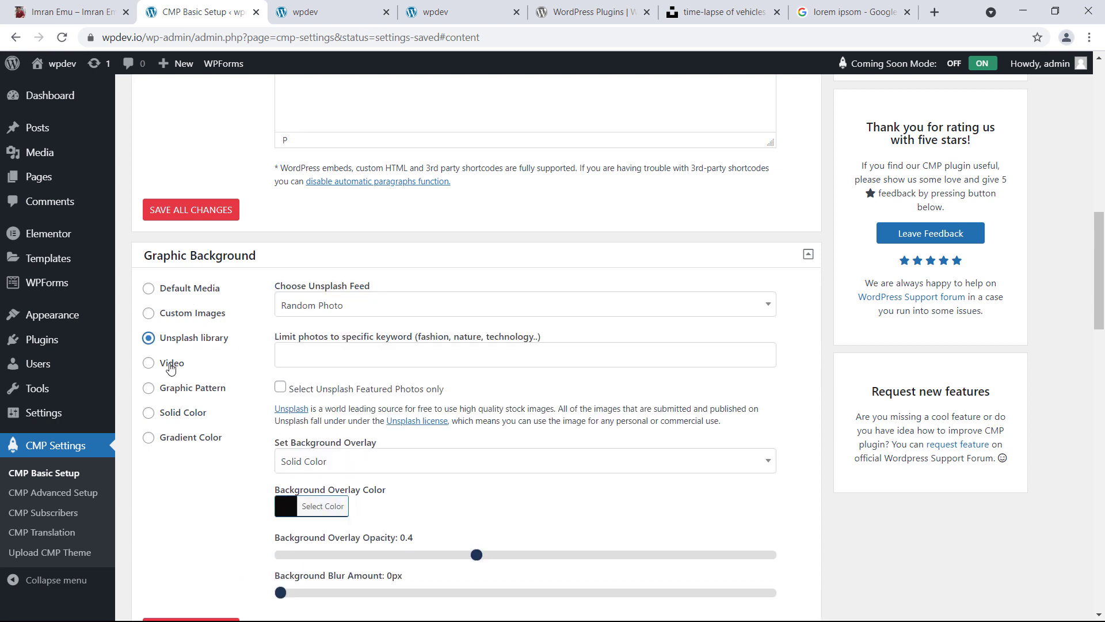
left_click(171, 367)
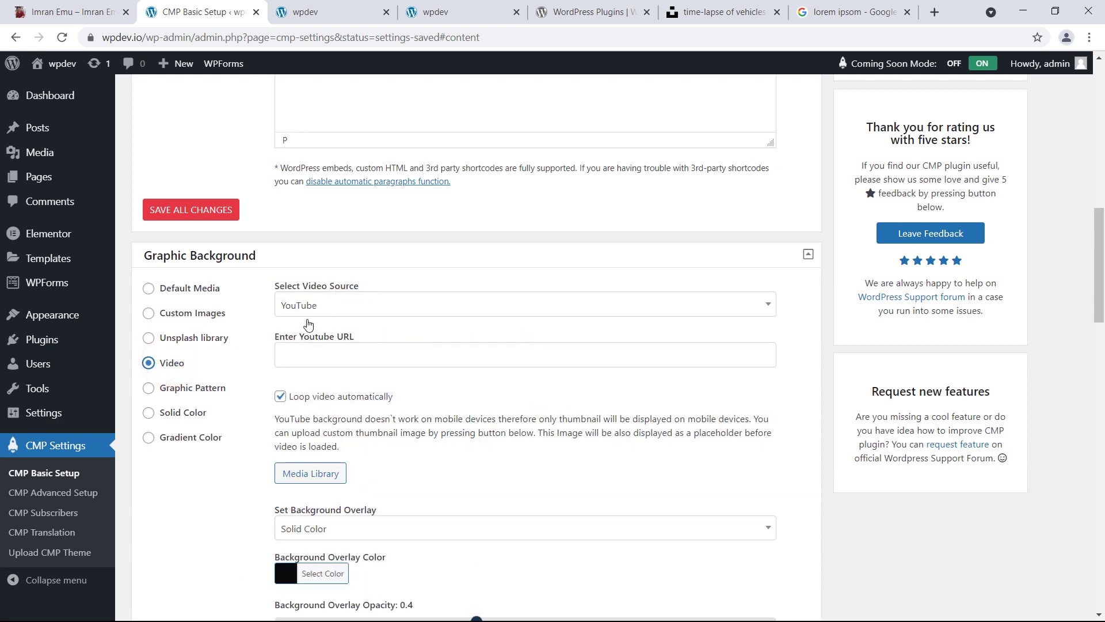
left_click(191, 388)
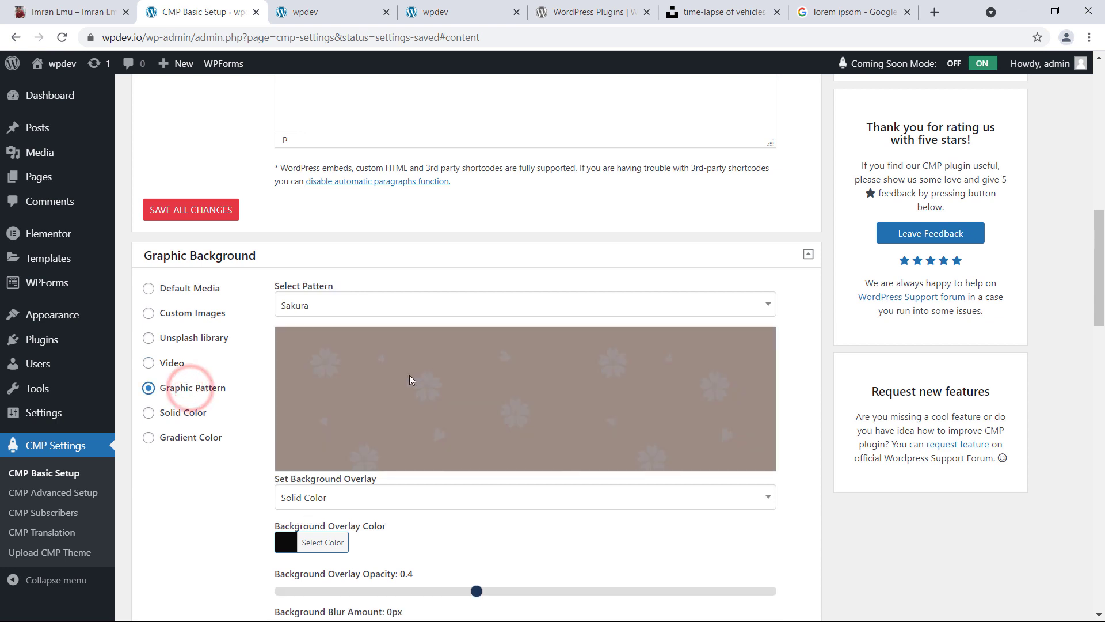
scroll(409, 375, "down", 3)
left_click(182, 272)
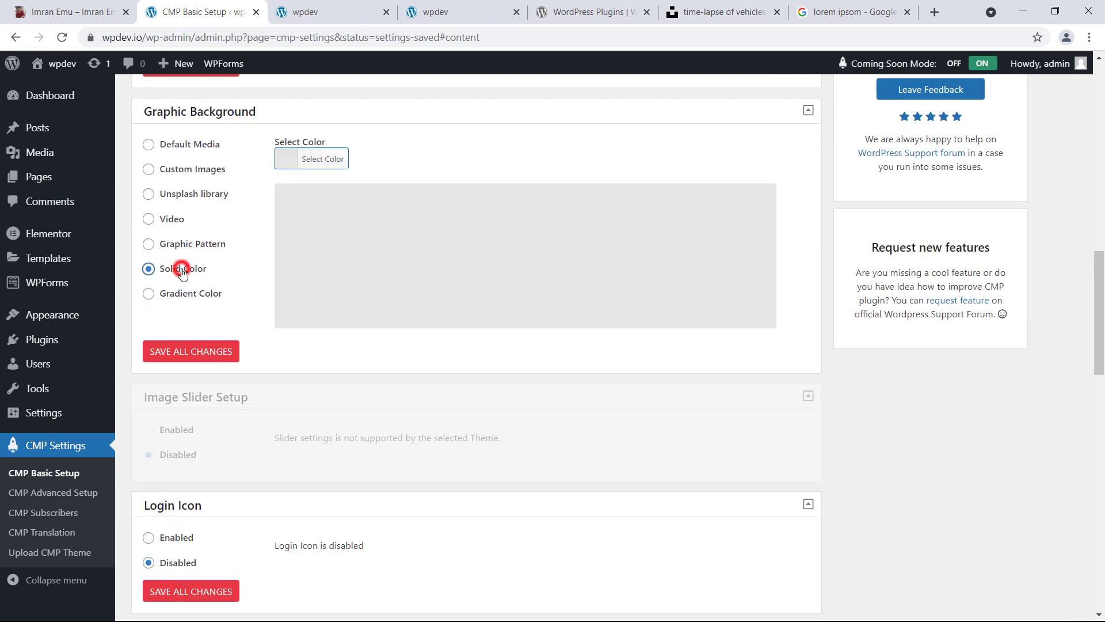
left_click(197, 294)
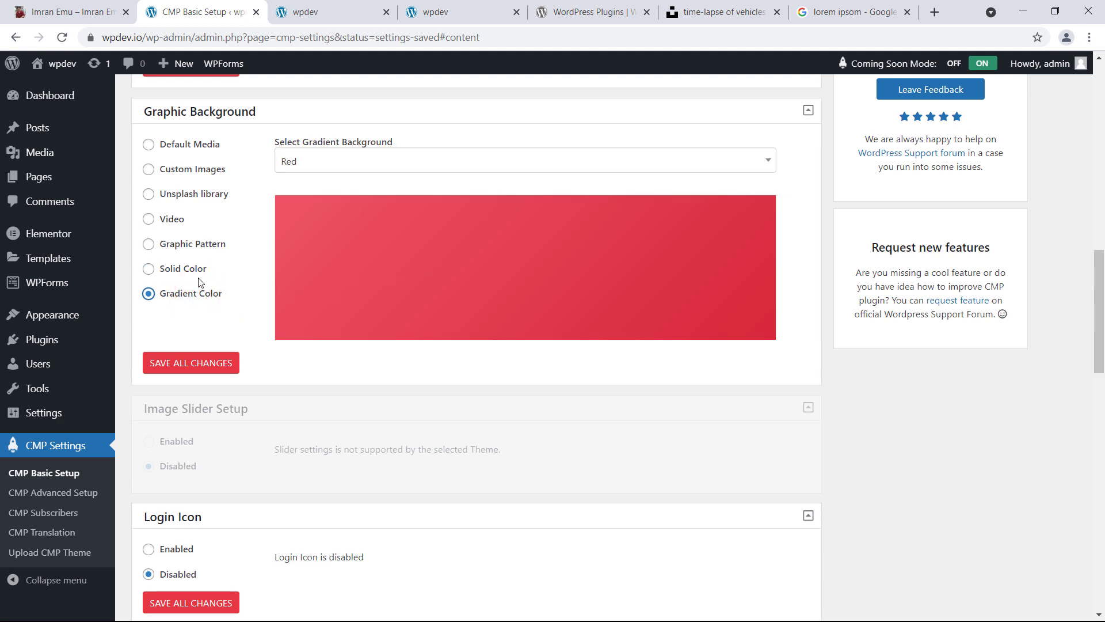
left_click(190, 172)
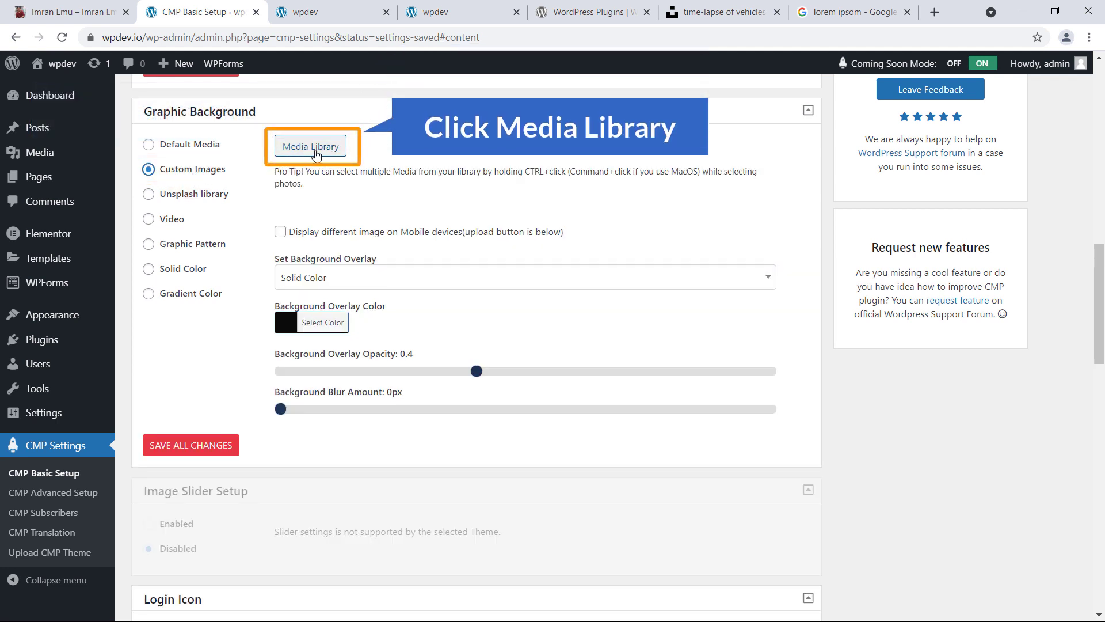
Insert the road light-trails photo (coming-scaled.jpg) from the Media Library as the background
left_click(315, 149)
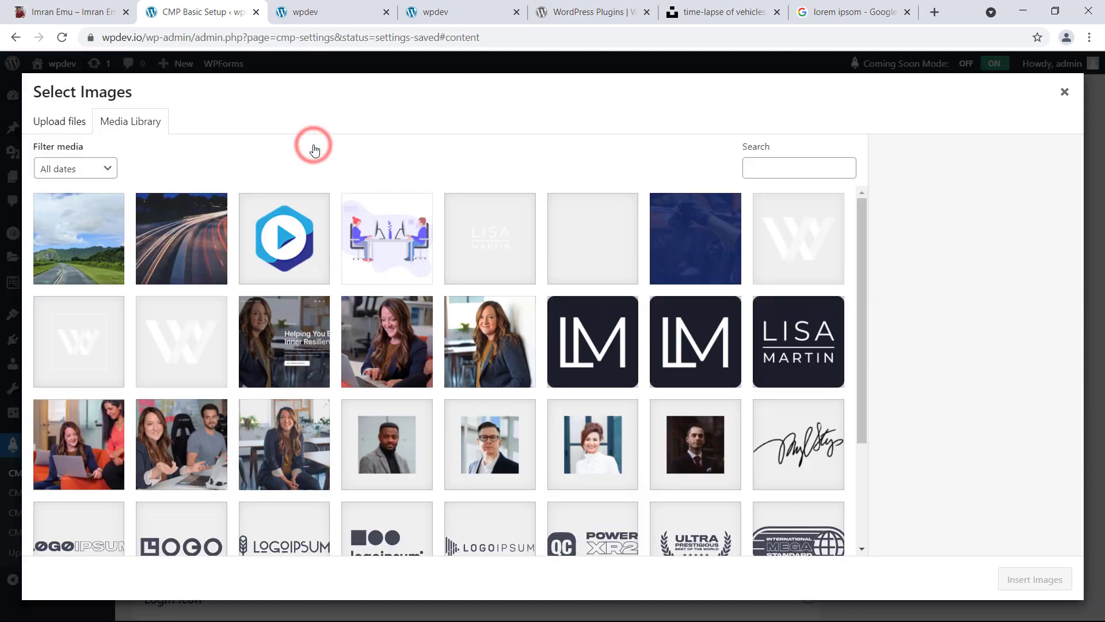
left_click(192, 248)
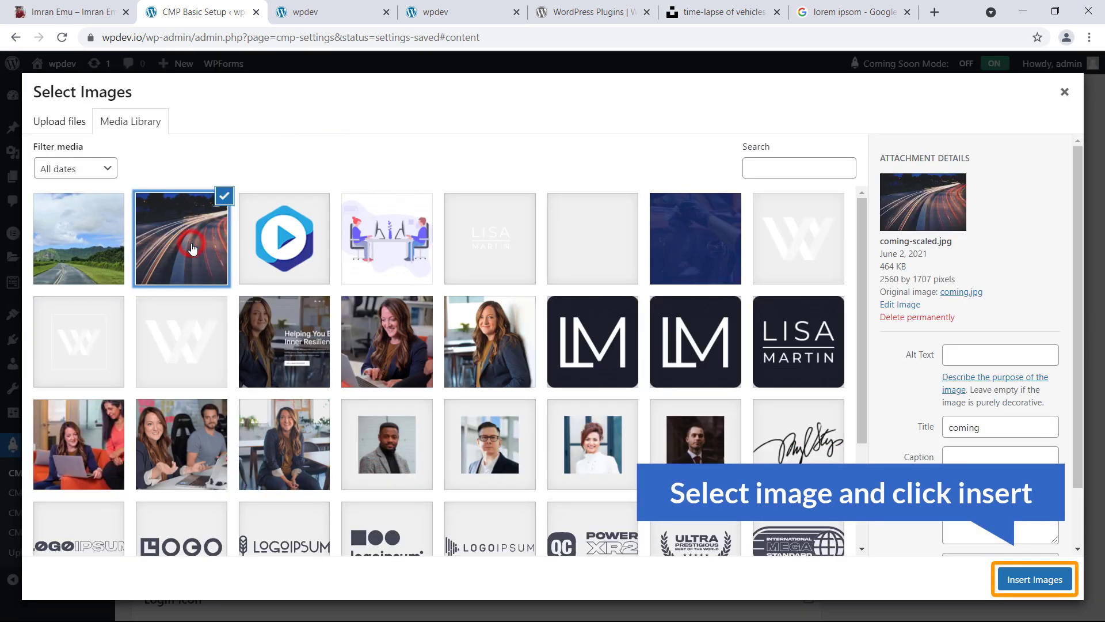
left_click(1027, 579)
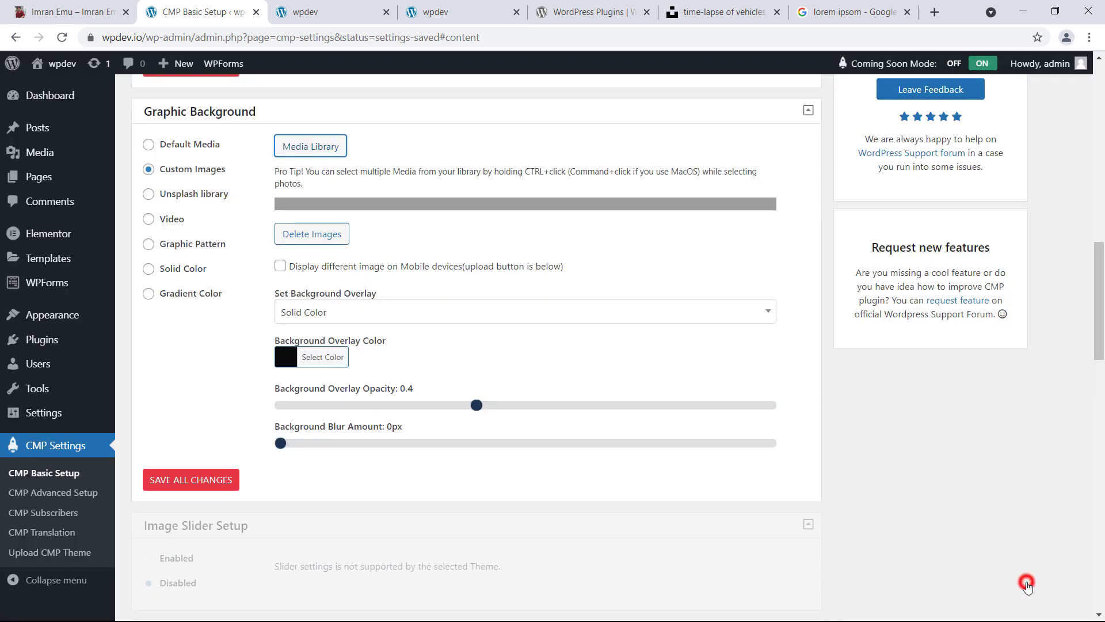
scroll(322, 271, "down", 5)
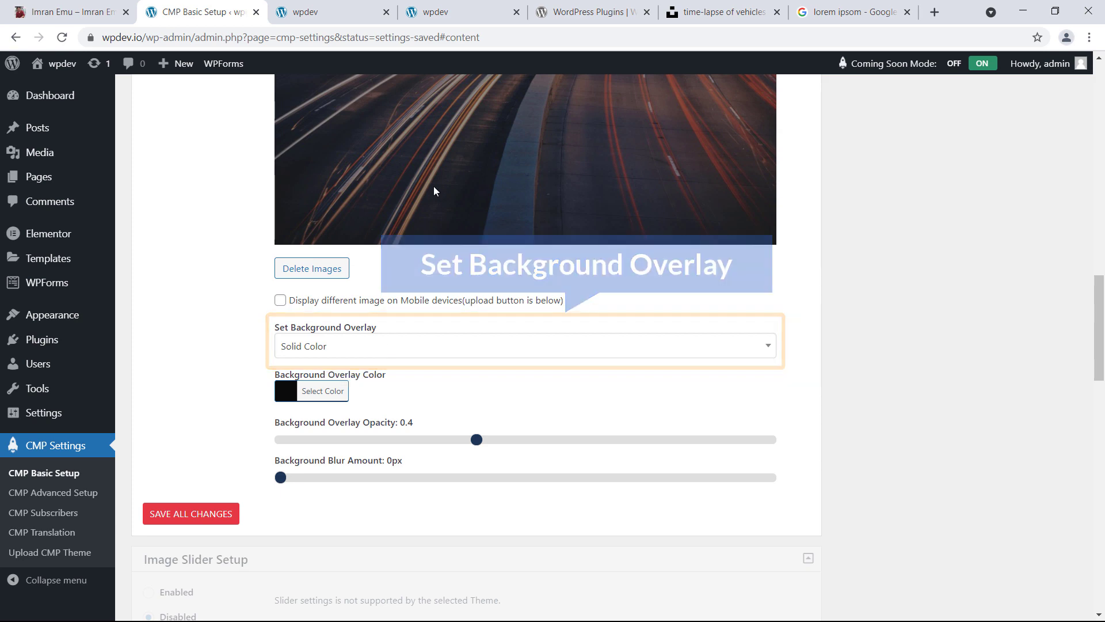
scroll(455, 213, "up", 3)
scroll(486, 253, "down", 3)
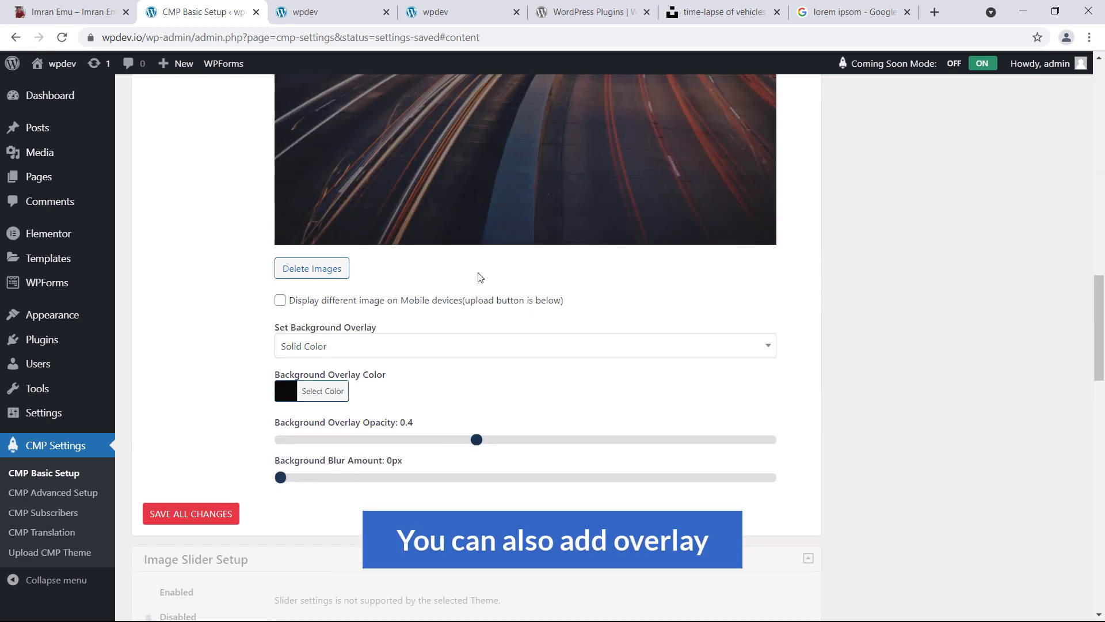
Switch the background overlay to Gradient, trying the Miaka and Calm Darya presets
left_click(432, 348)
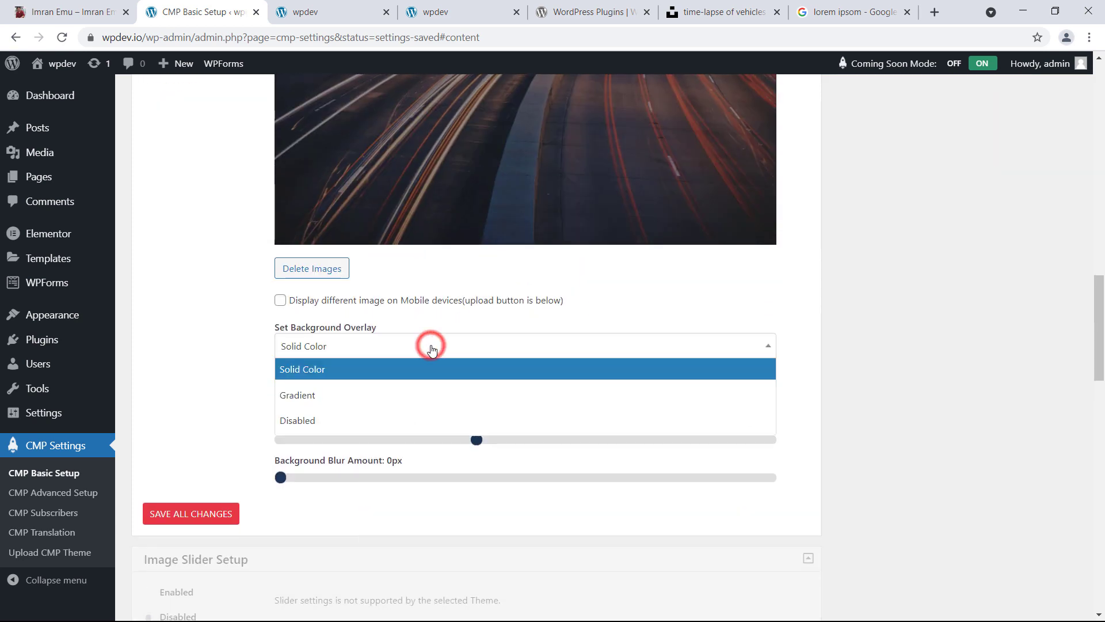
left_click(394, 390)
scroll(480, 299, "up", 5)
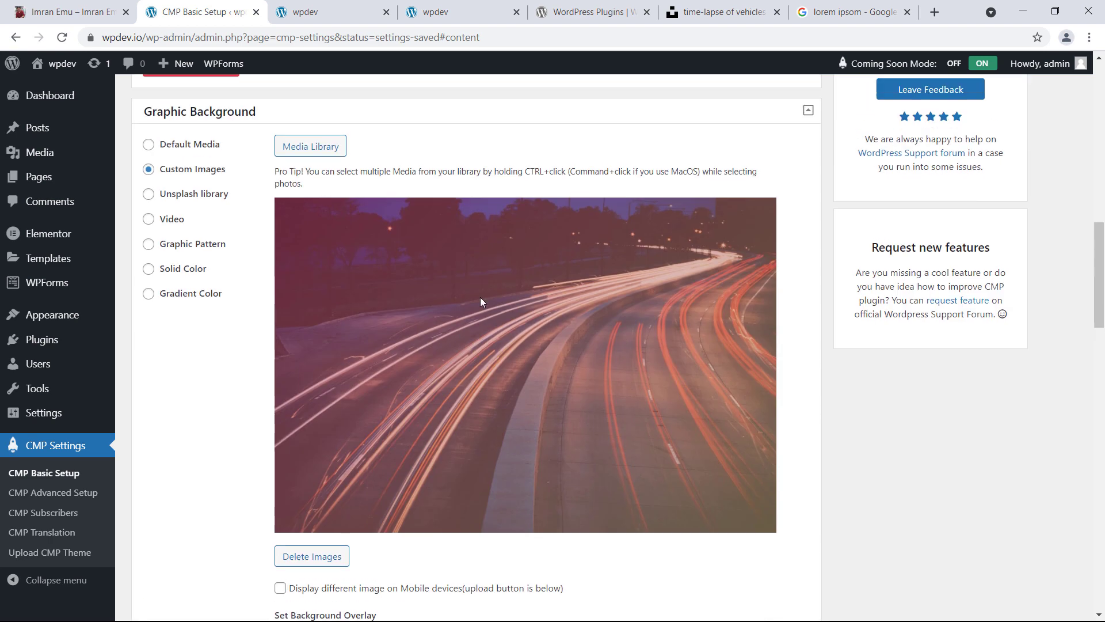
scroll(541, 350, "down", 6)
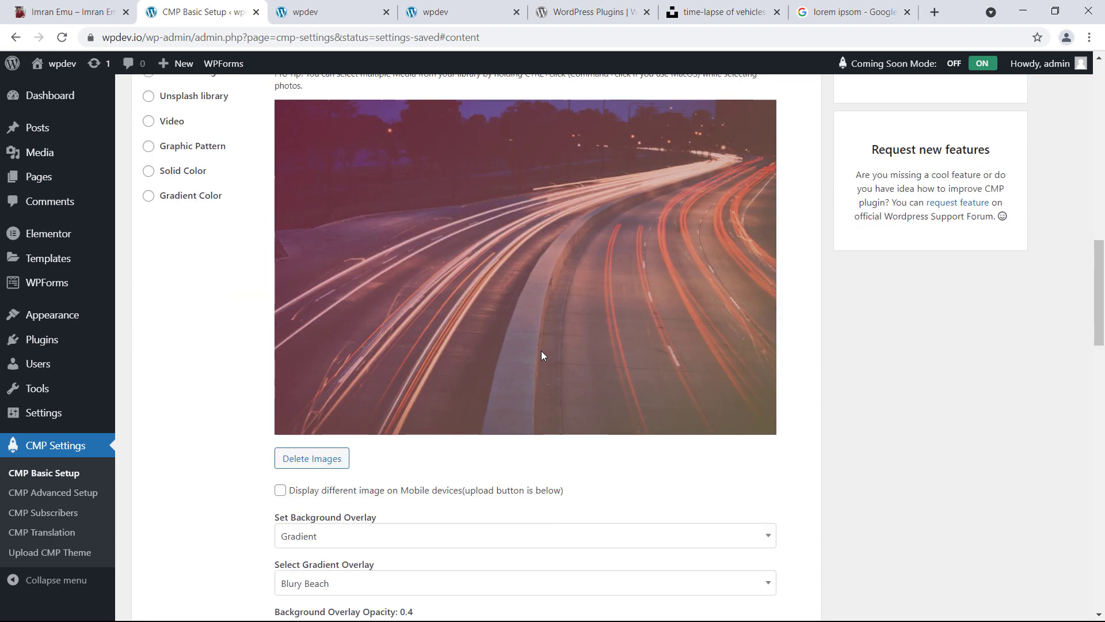
left_click(441, 331)
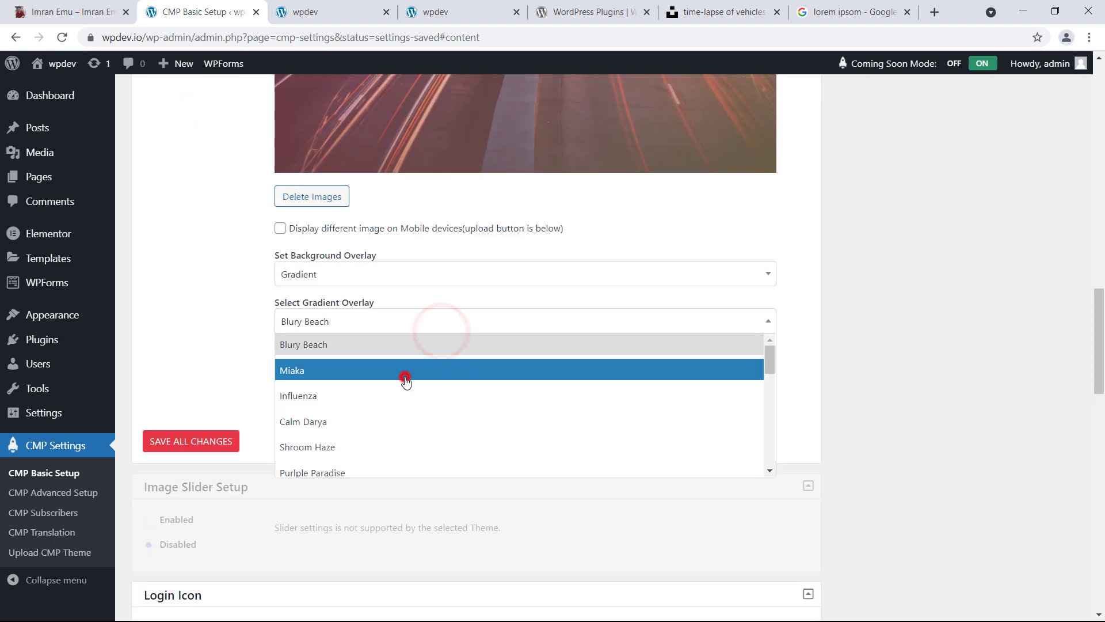
left_click(405, 375)
scroll(483, 294, "up", 5)
scroll(495, 297, "down", 5)
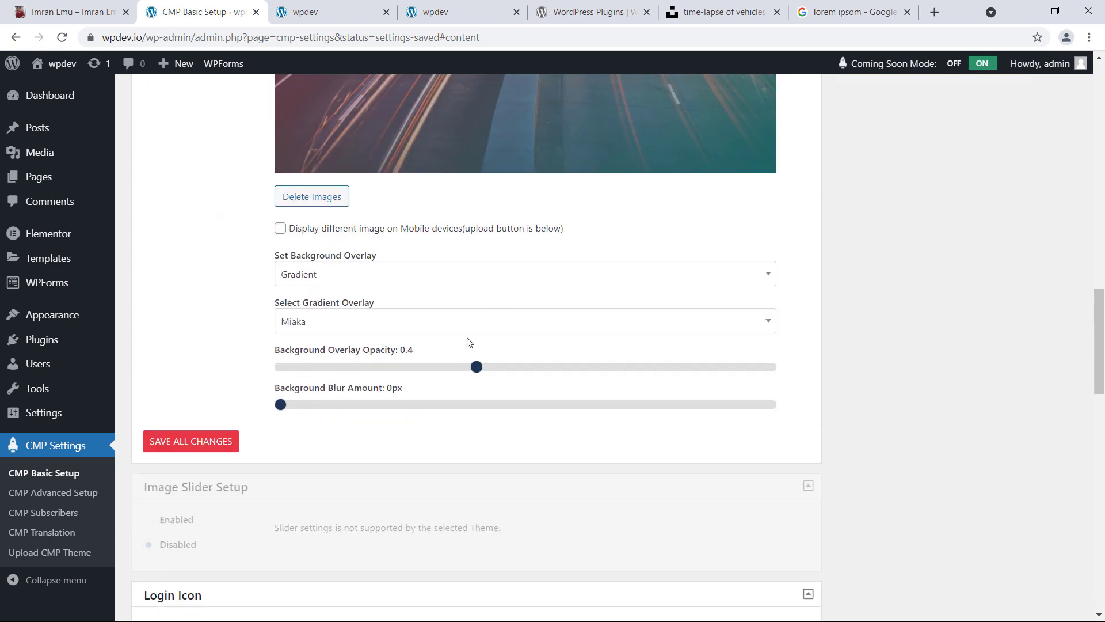
left_click(473, 328)
left_click(429, 420)
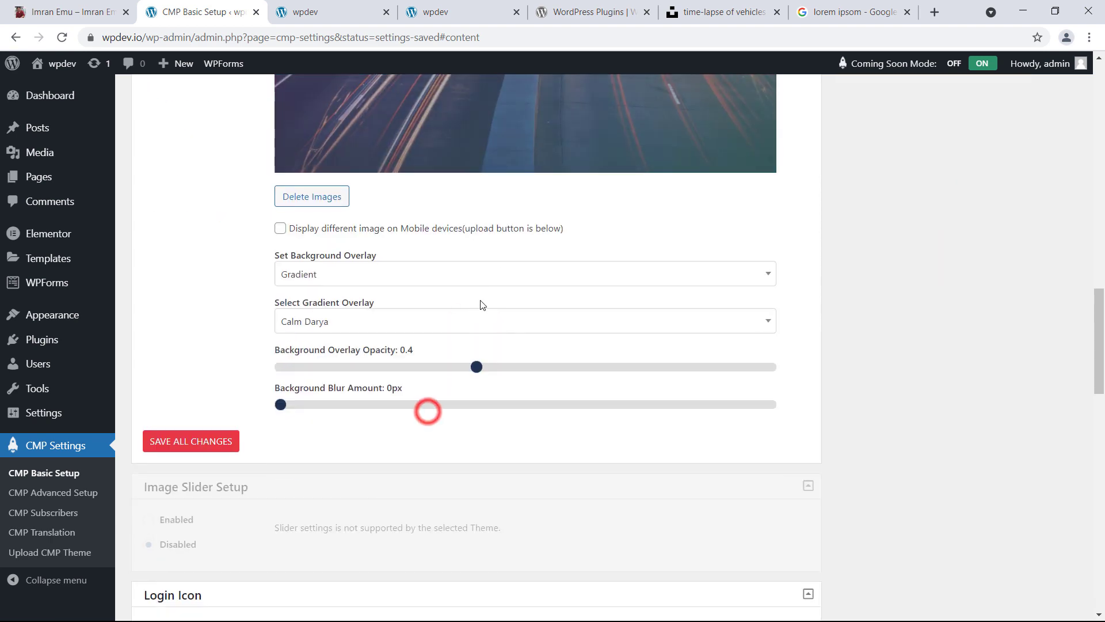
scroll(495, 288, "up", 3)
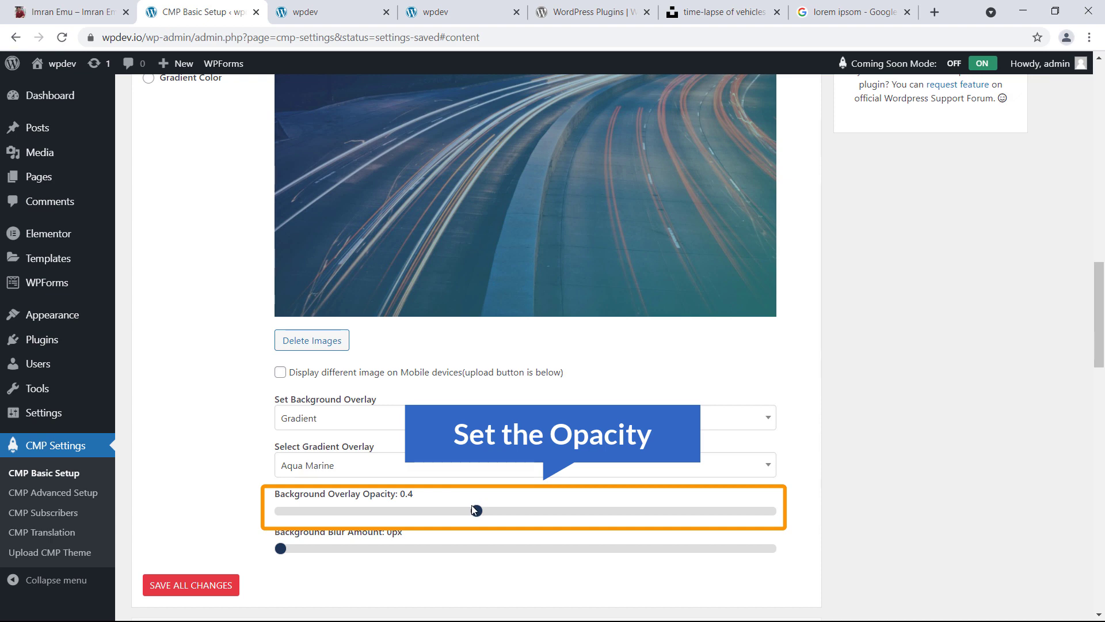
Raise the overlay opacity to 0.6 and blur the background image by 1px
left_click_drag(476, 512, 524, 511)
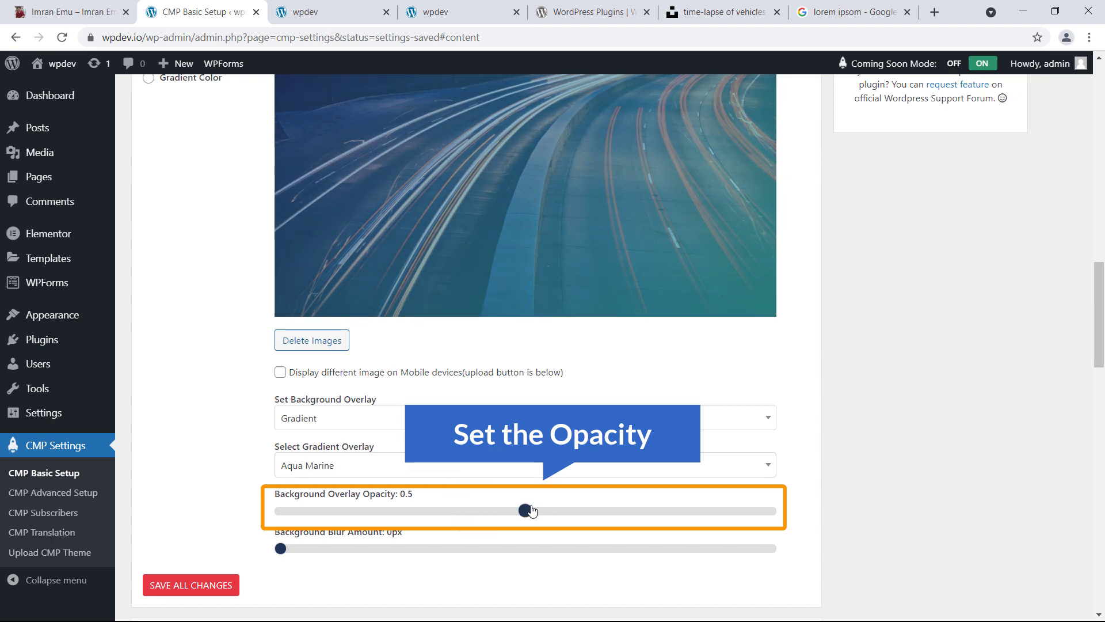
left_click(553, 514)
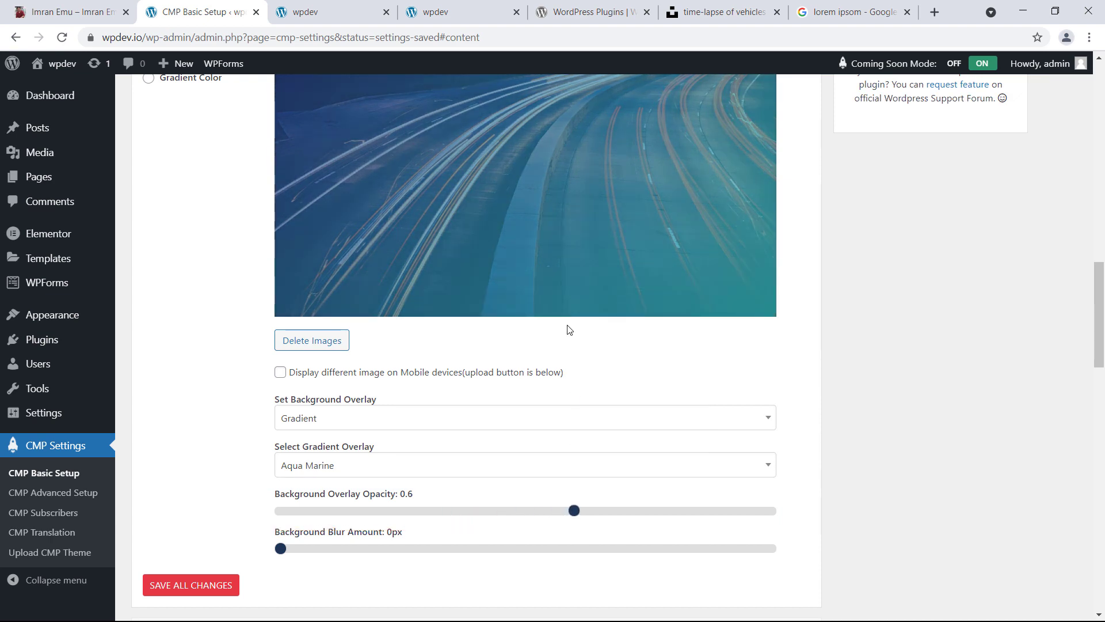
scroll(567, 328, "up", 3)
scroll(532, 297, "down", 5)
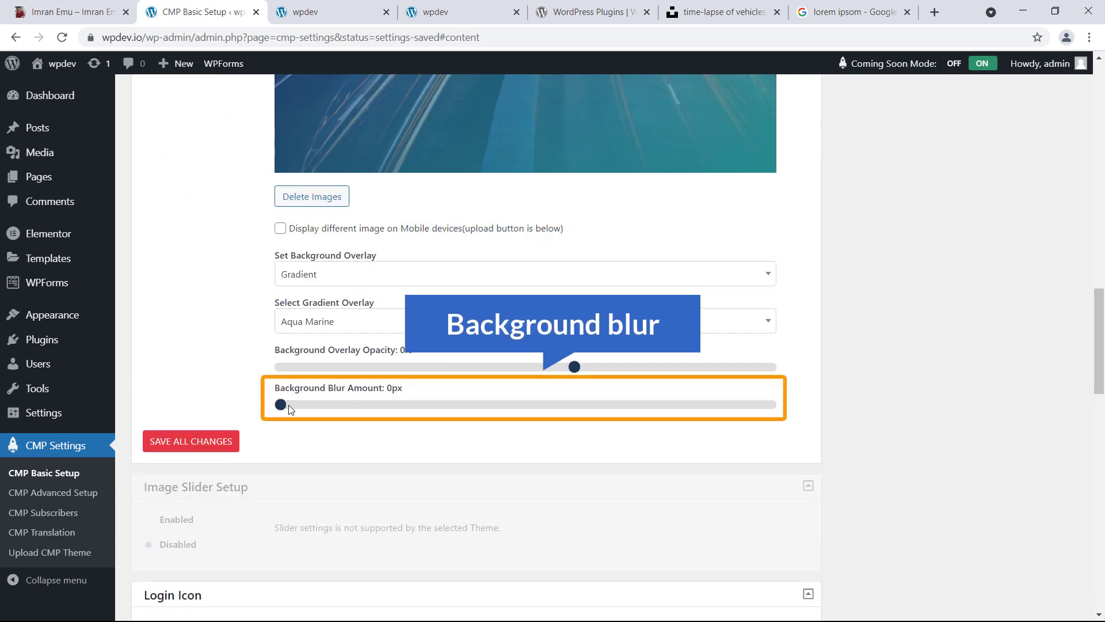
left_click_drag(281, 406, 331, 411)
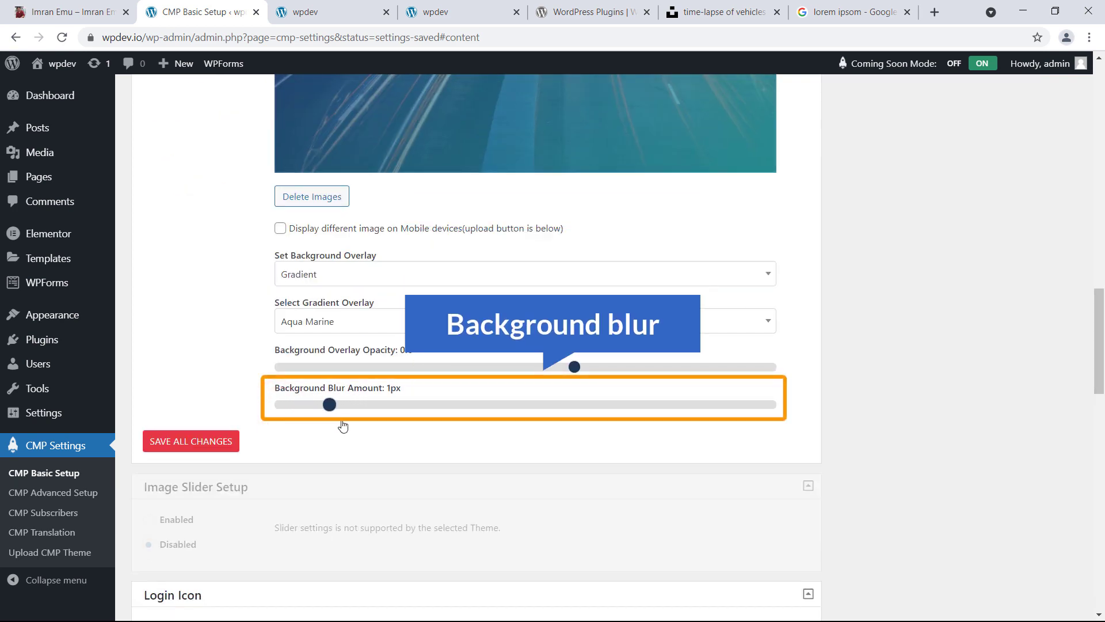
scroll(484, 263, "up", 1)
scroll(547, 258, "up", 6)
scroll(545, 258, "down", 5)
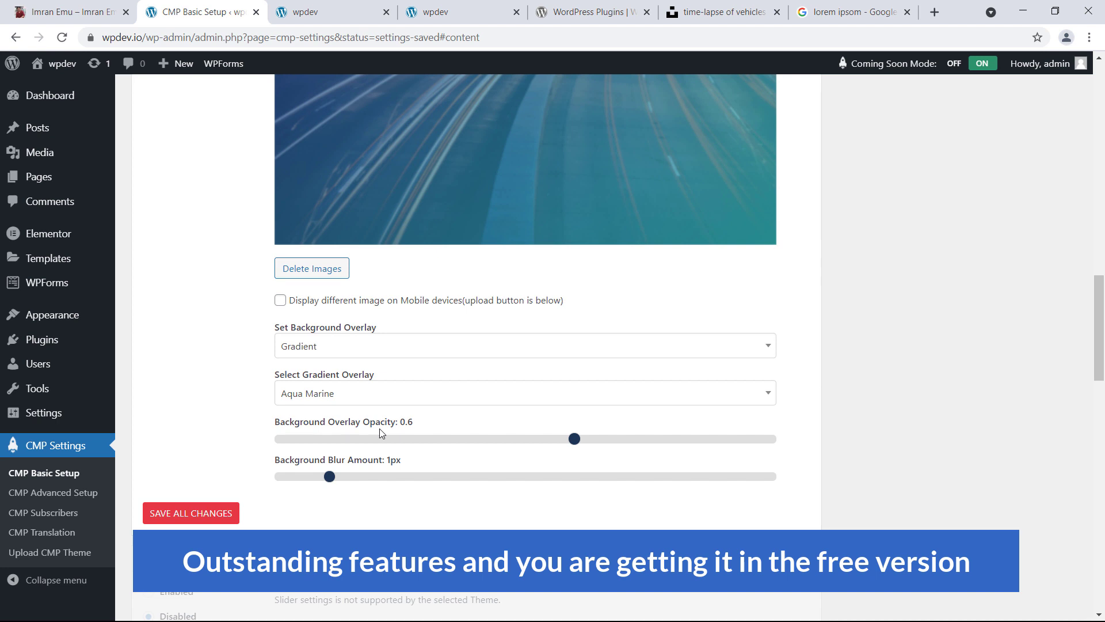
scroll(379, 435, "down", 5)
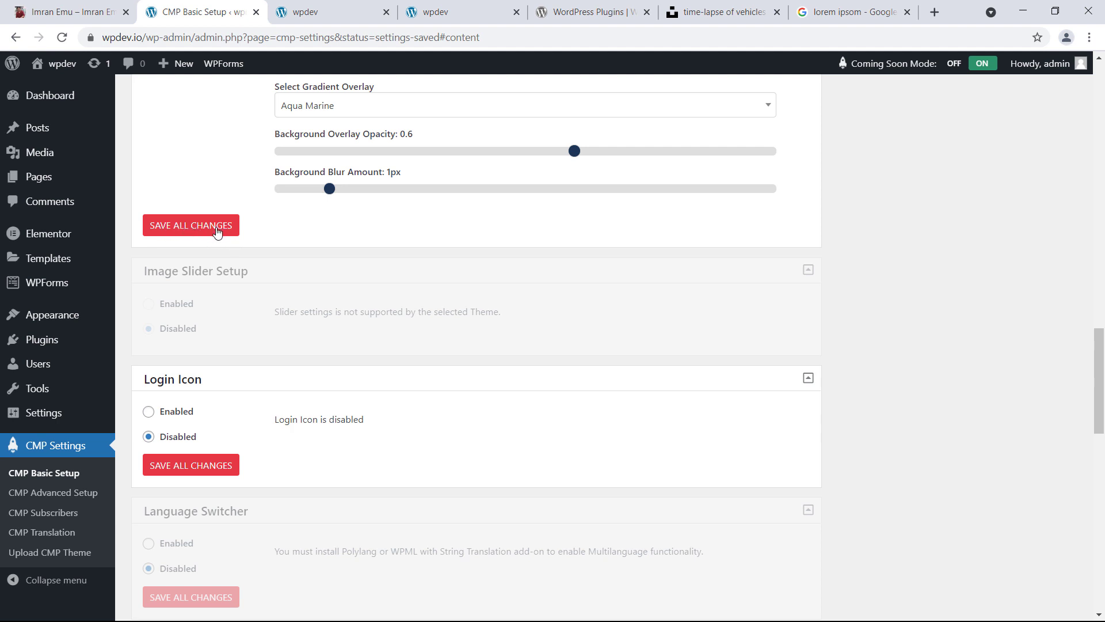
Check the coming-soon page preview, then return to the CMP settings
scroll(257, 274, "down", 3)
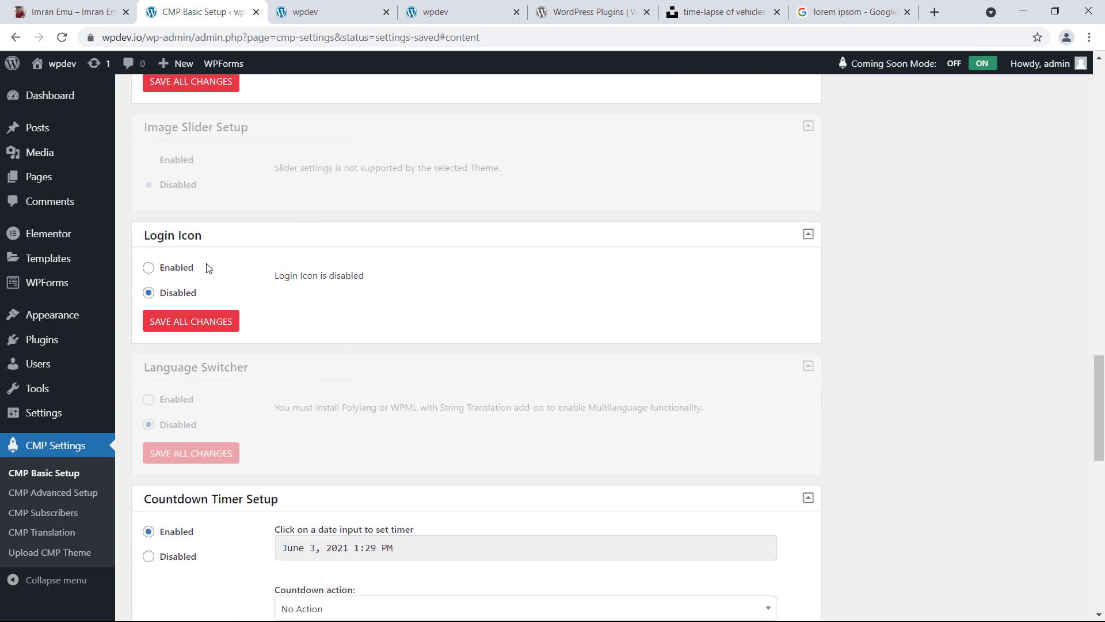
left_click(335, 17)
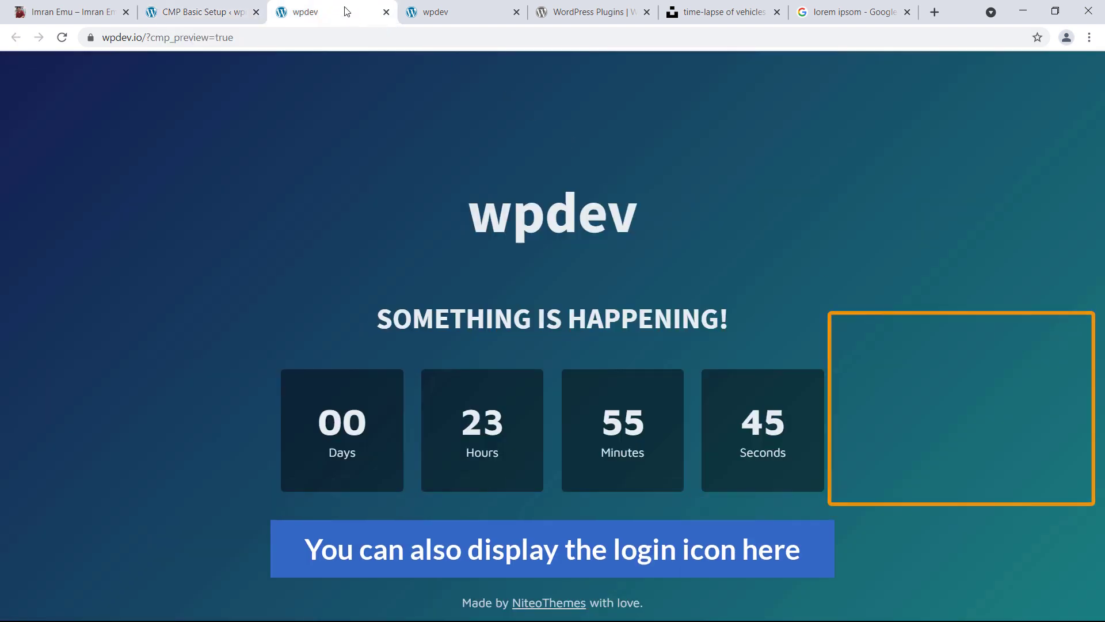
left_click(196, 12)
Enable the login icon and give it an orange background colour
left_click(149, 270)
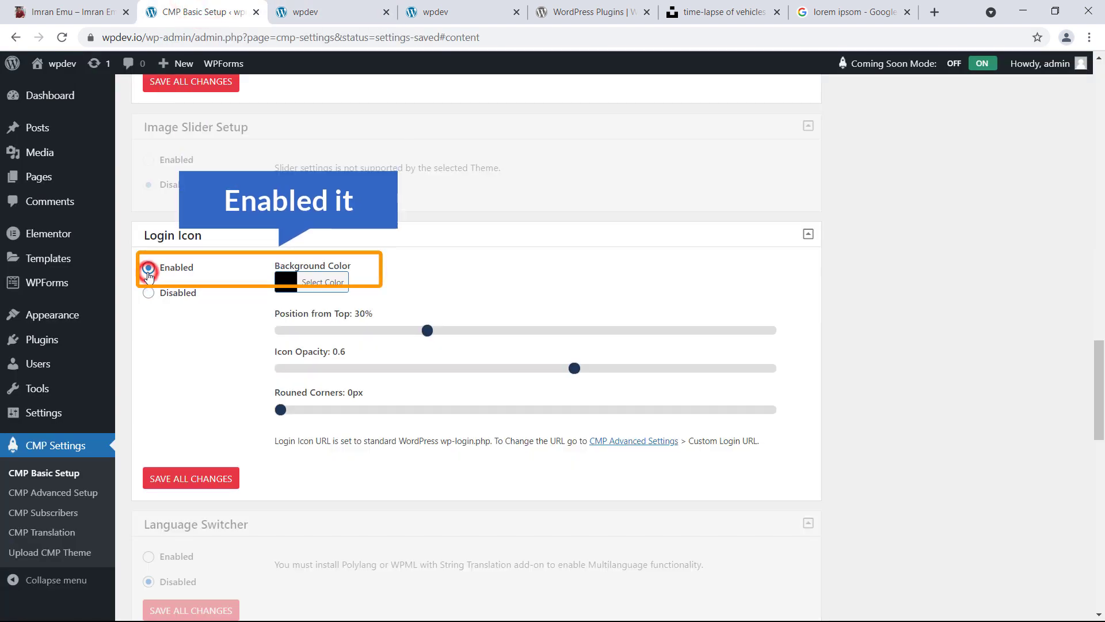
left_click(291, 283)
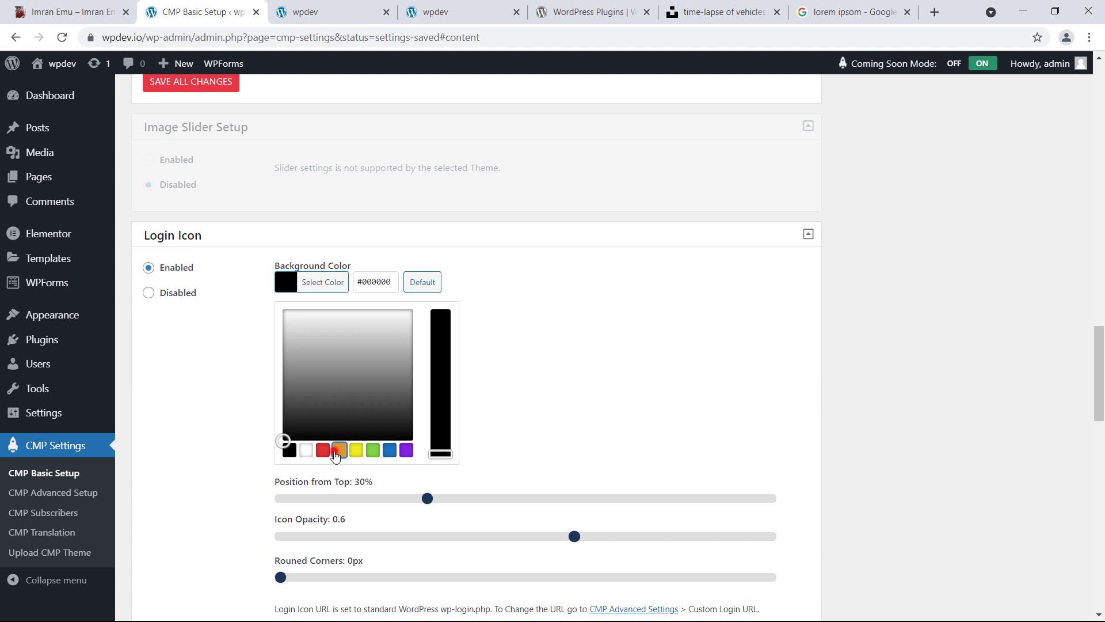
left_click(340, 449)
left_click(282, 281)
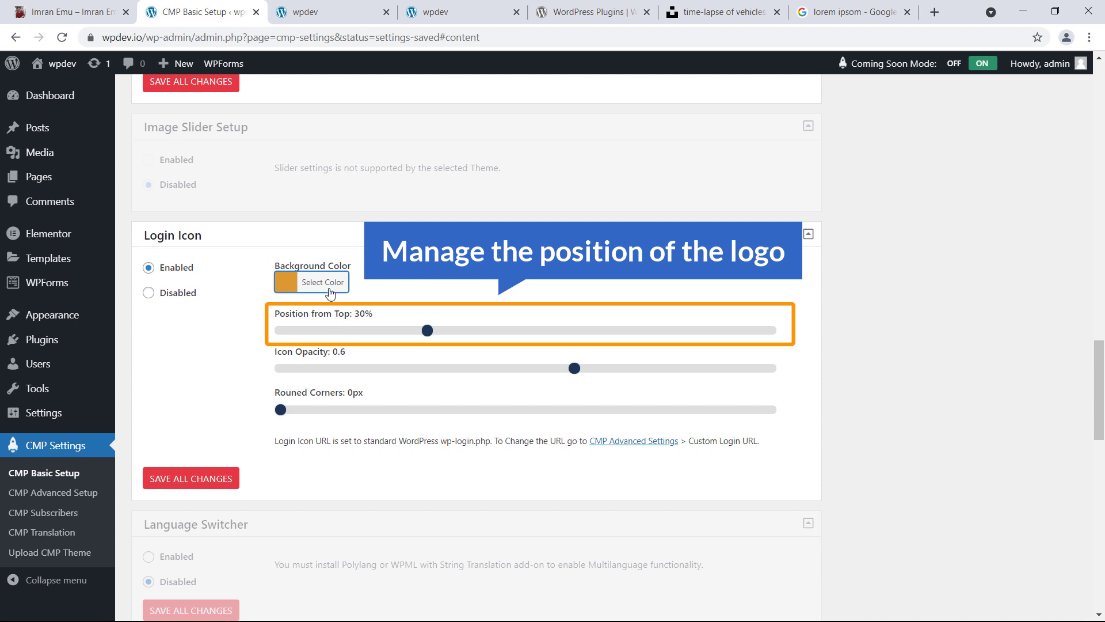
scroll(253, 390, "down", 4)
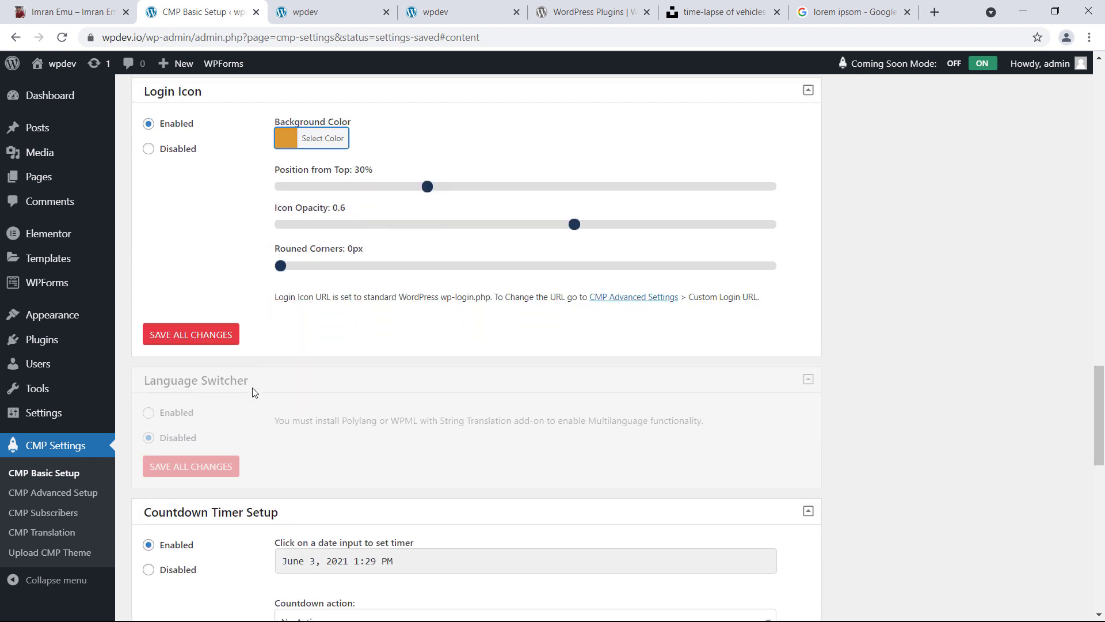
scroll(255, 392, "down", 3)
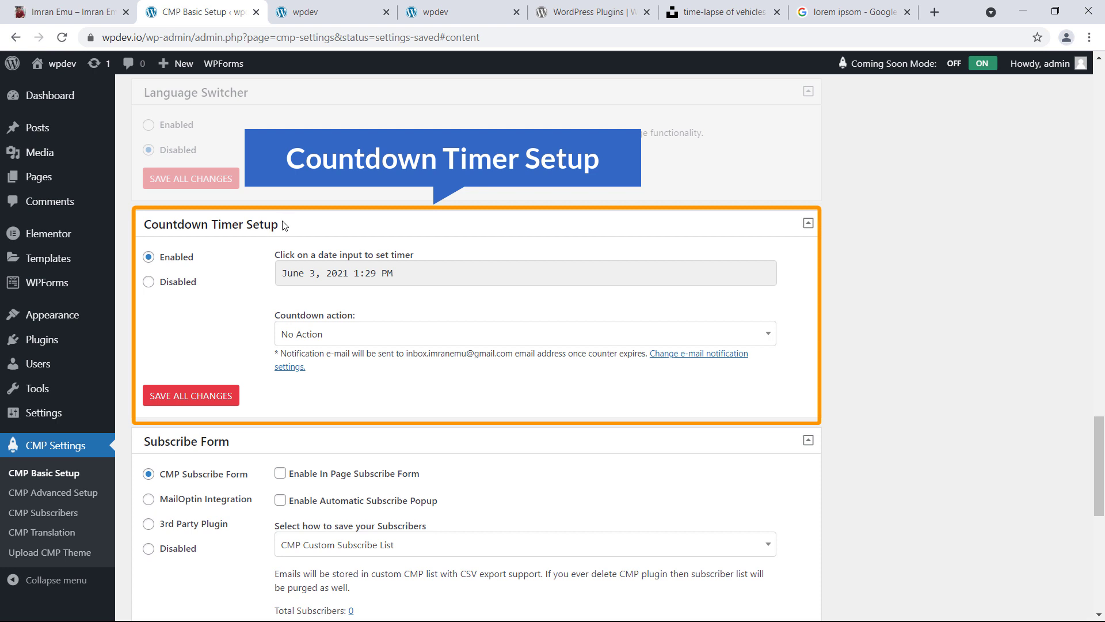
Set the countdown end date to June 10, 2021, 1:29 PM, with the expiry action left on No Action
left_click(328, 12)
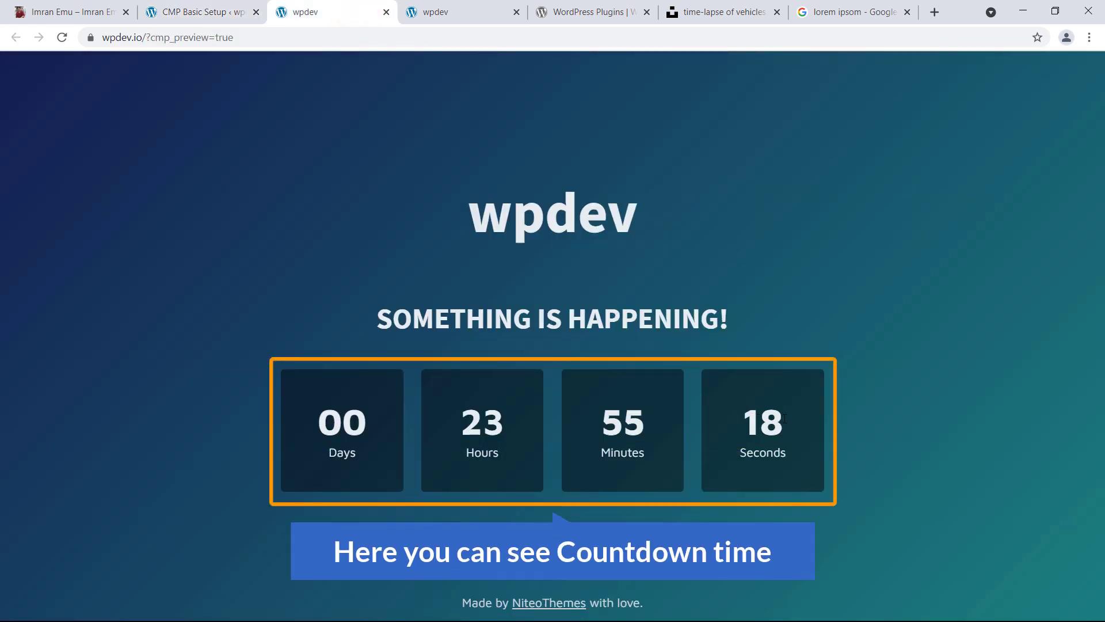
left_click(196, 12)
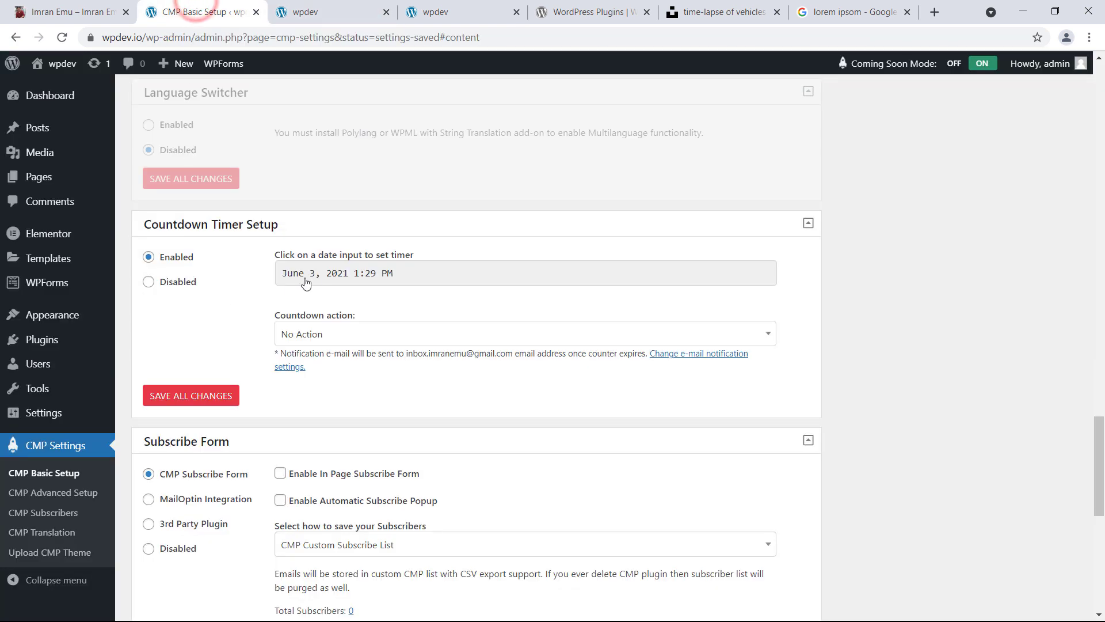
left_click(409, 276)
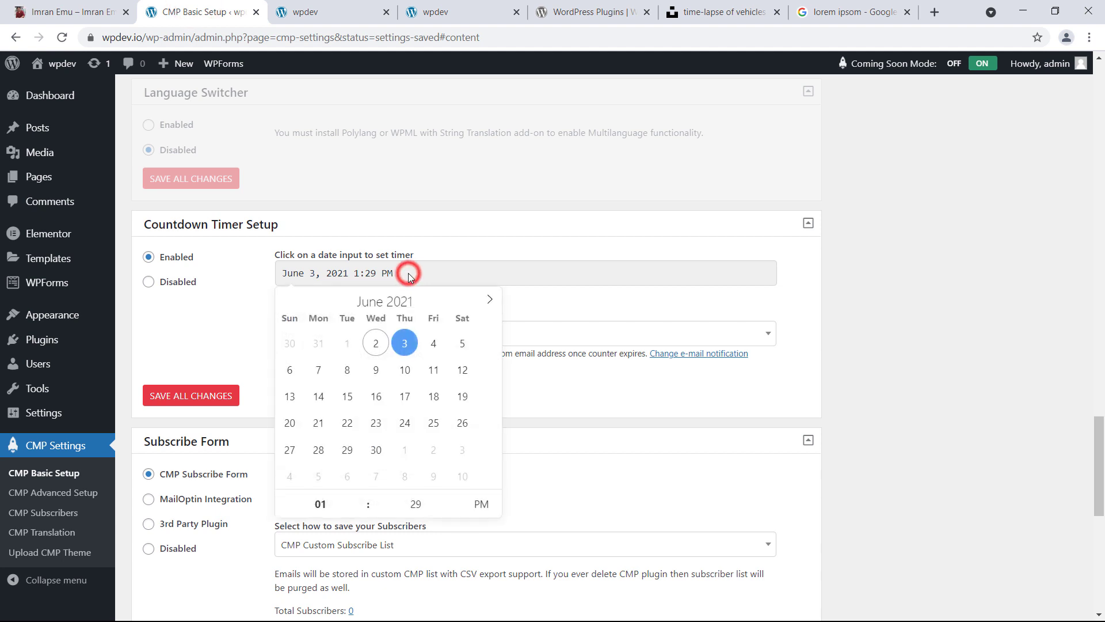
left_click(404, 371)
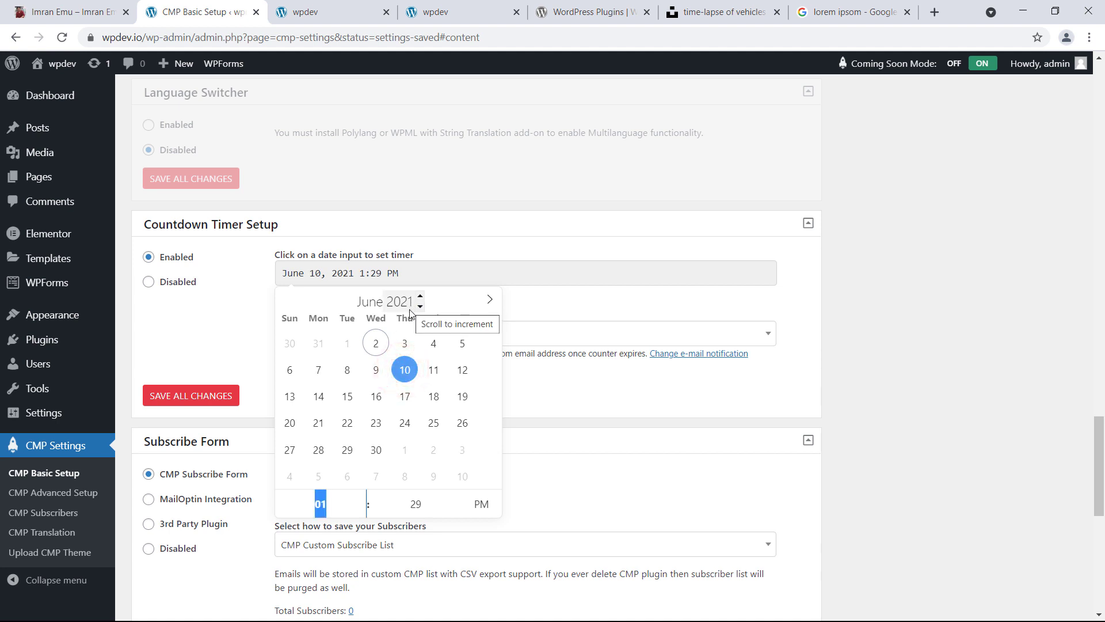
scroll(405, 464, "down", 2)
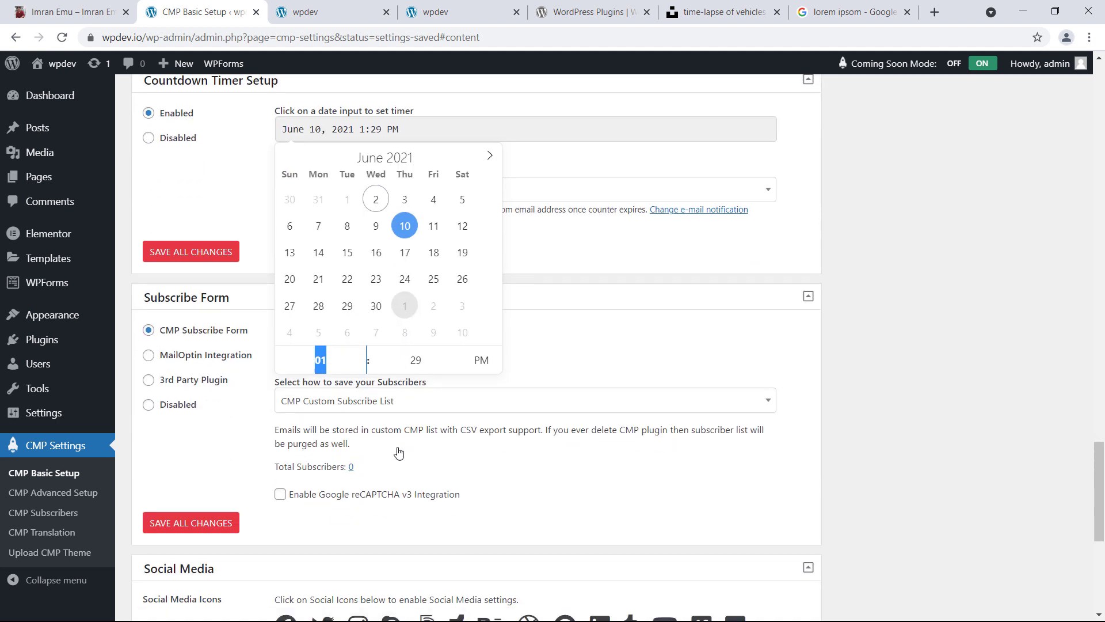
left_click(512, 161)
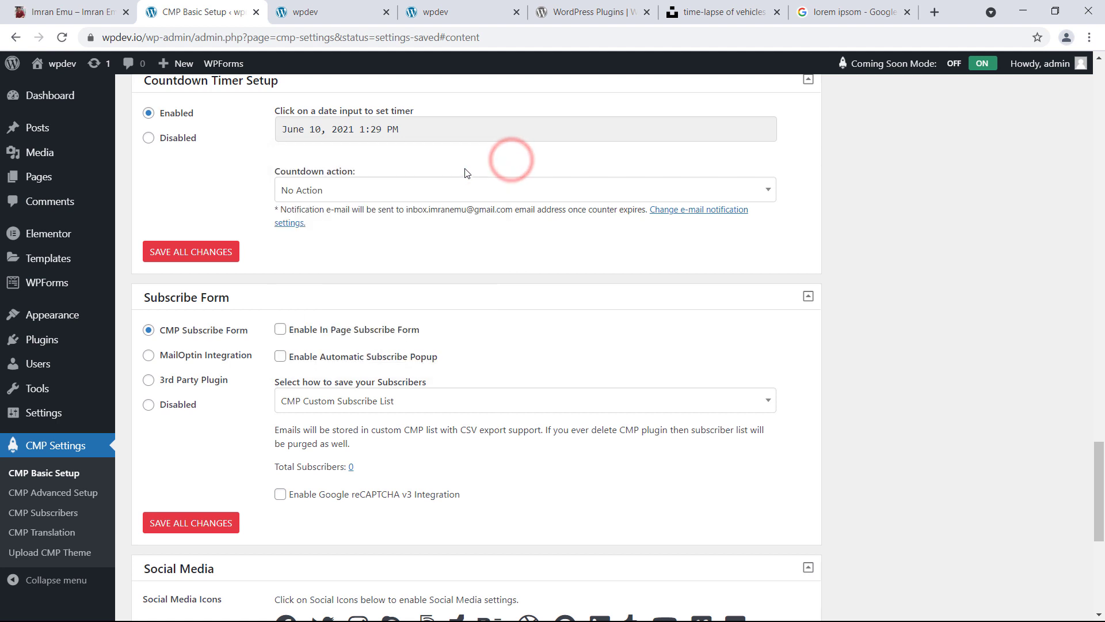
left_click(358, 201)
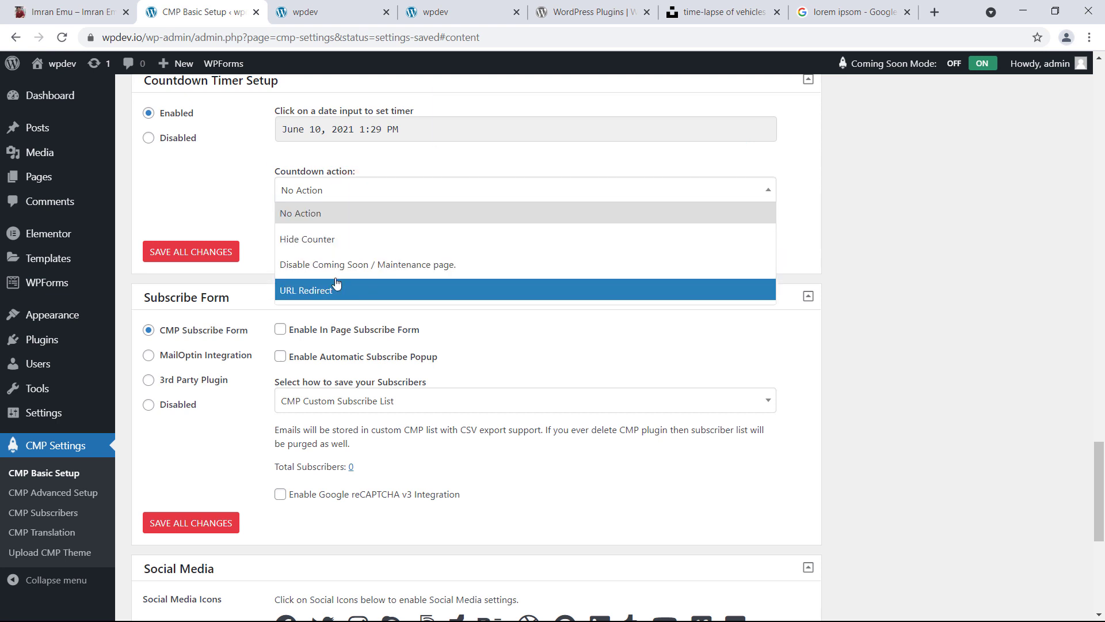
left_click(246, 212)
scroll(219, 253, "down", 3)
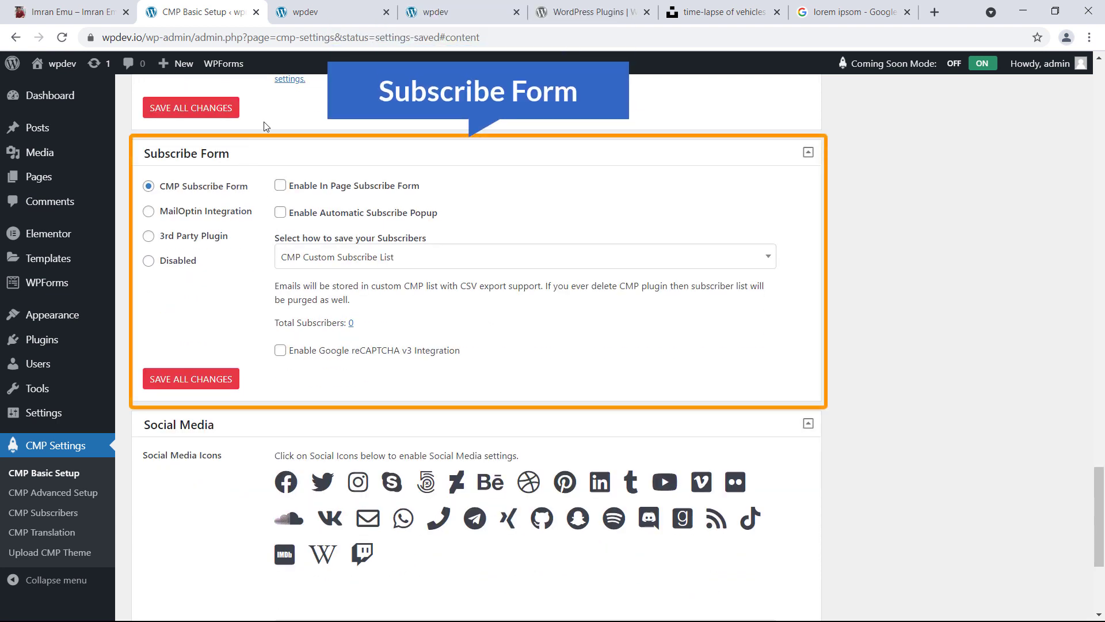
Check the coming-soon preview, then enable the in-page subscribe form
left_click(332, 14)
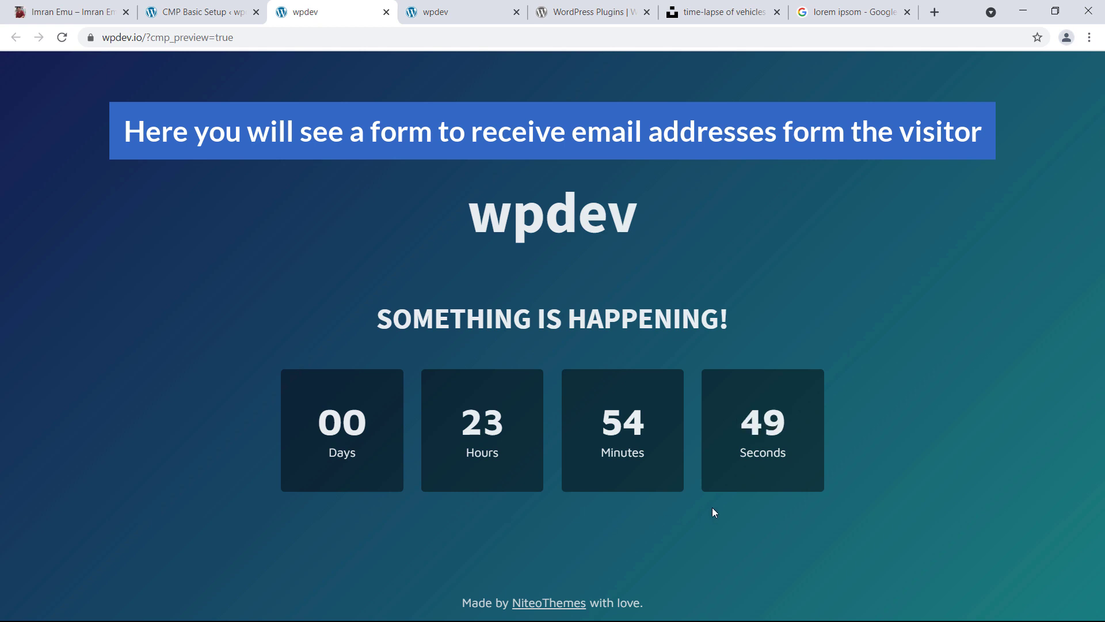
left_click(220, 12)
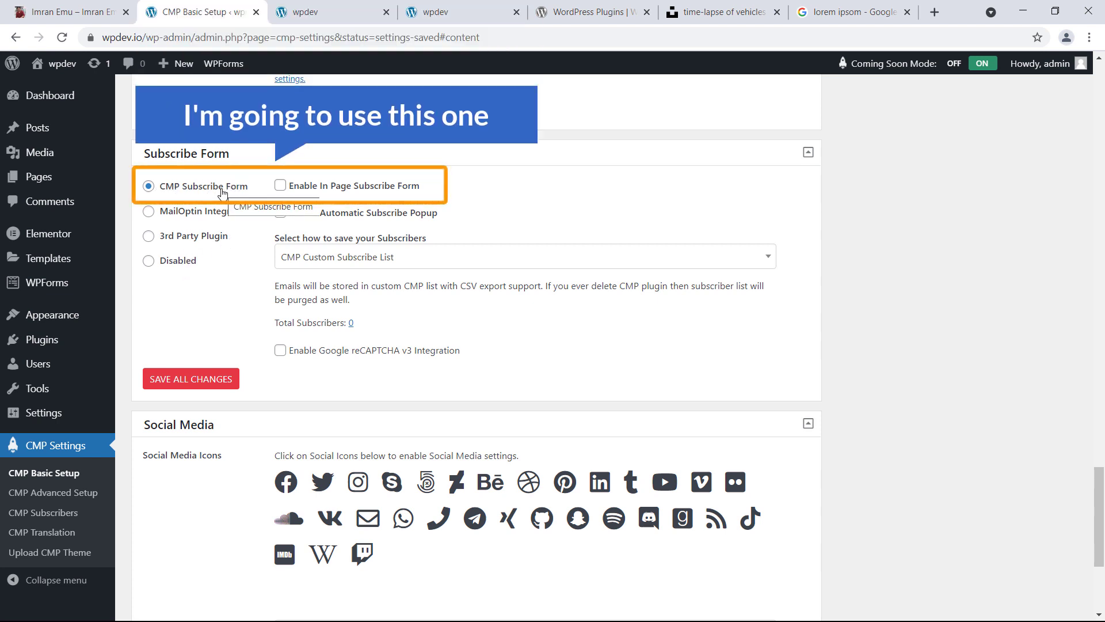
left_click(281, 186)
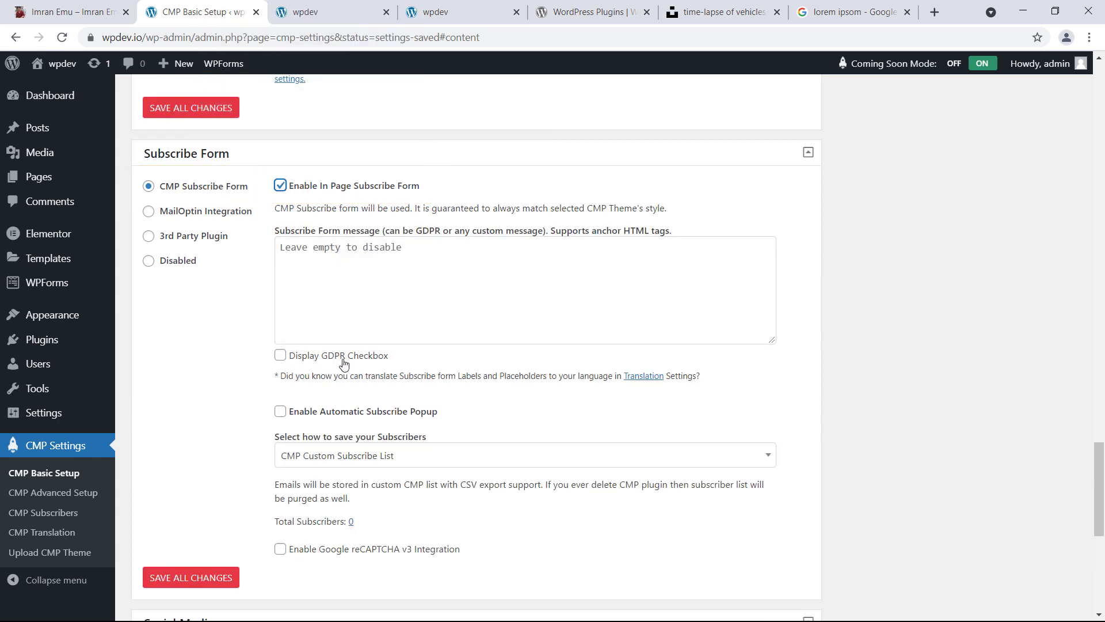
scroll(314, 399, "down", 3)
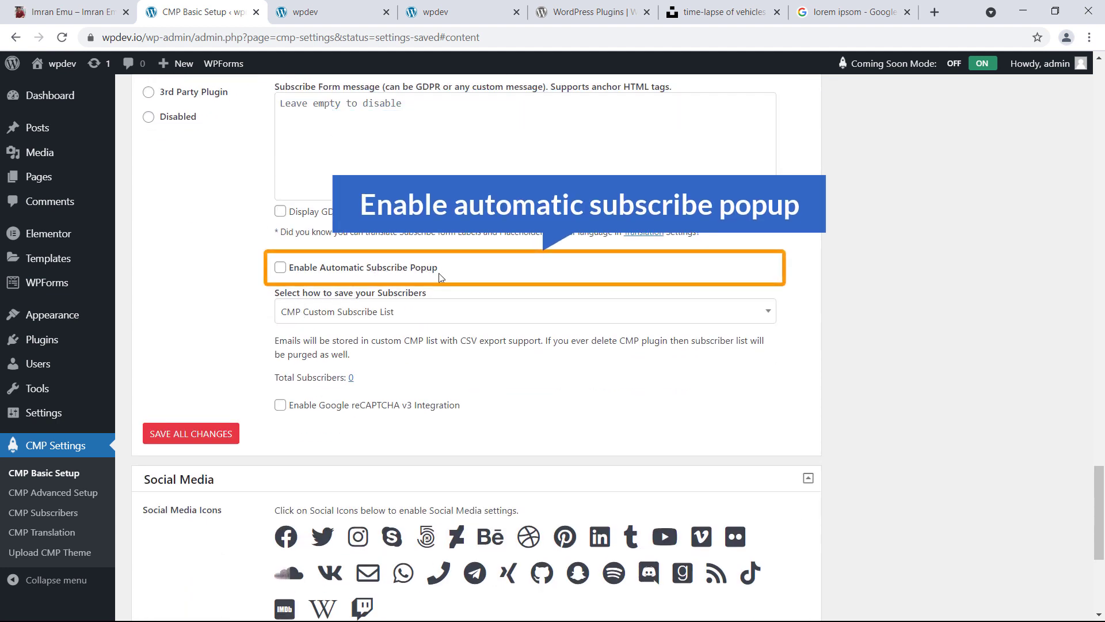
Enable the automatic subscribe popup and edit its delay to 10 seconds
left_click(281, 268)
left_click(363, 12)
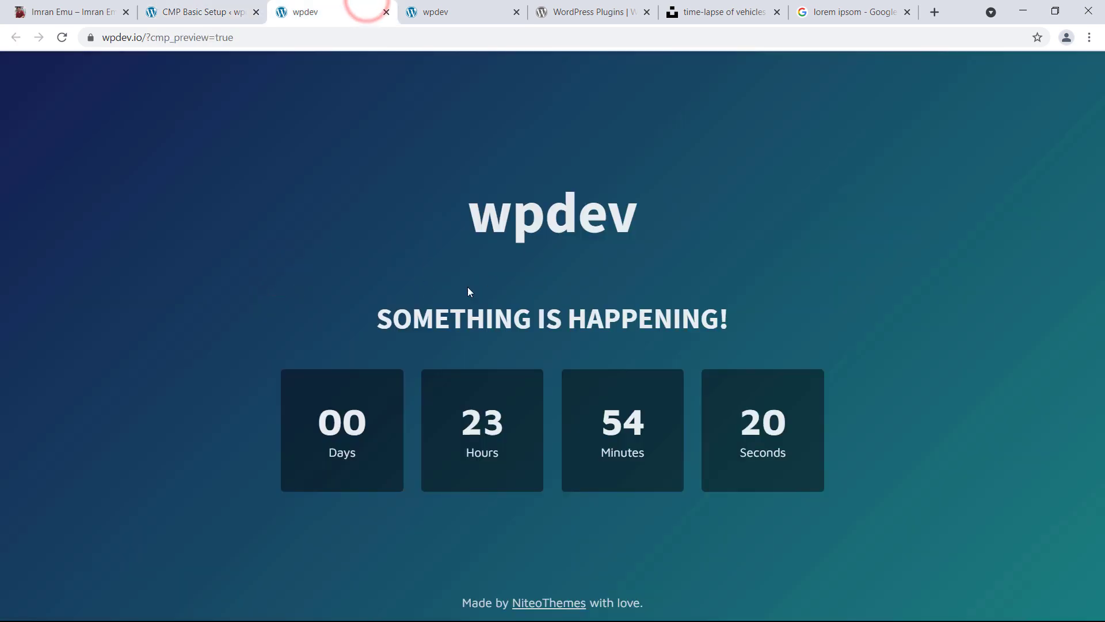
left_click(220, 11)
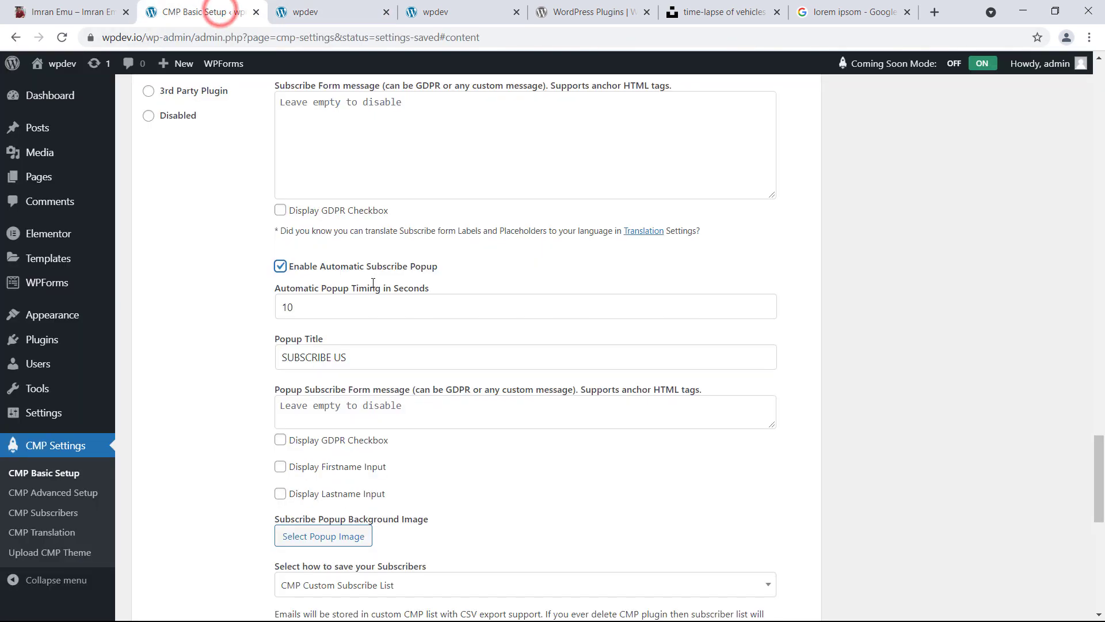
scroll(373, 283, "down", 1)
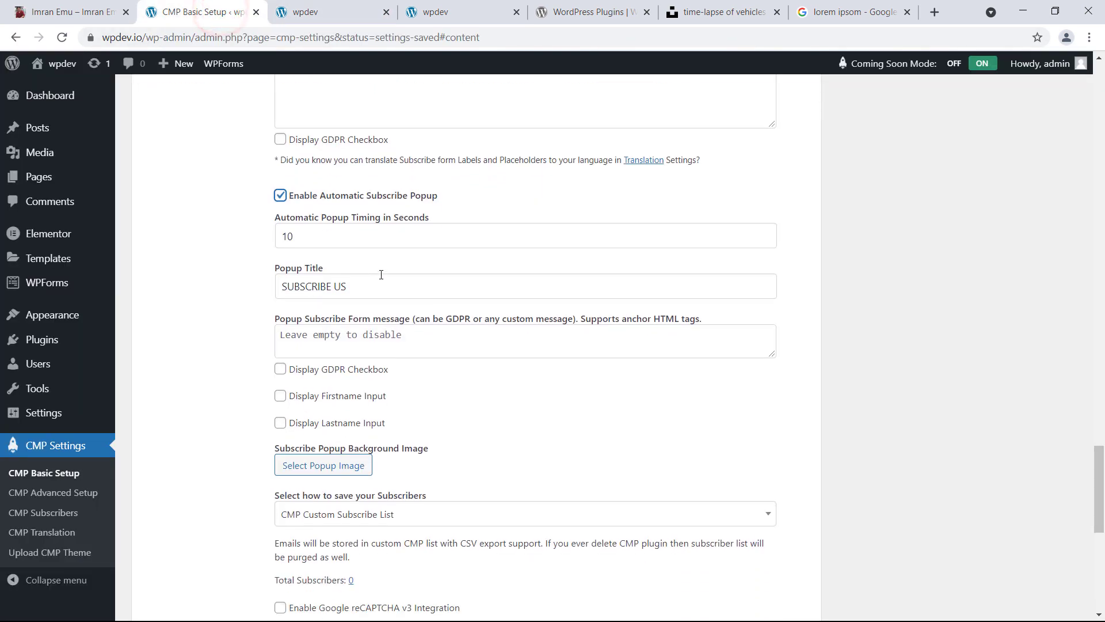
left_click(303, 235)
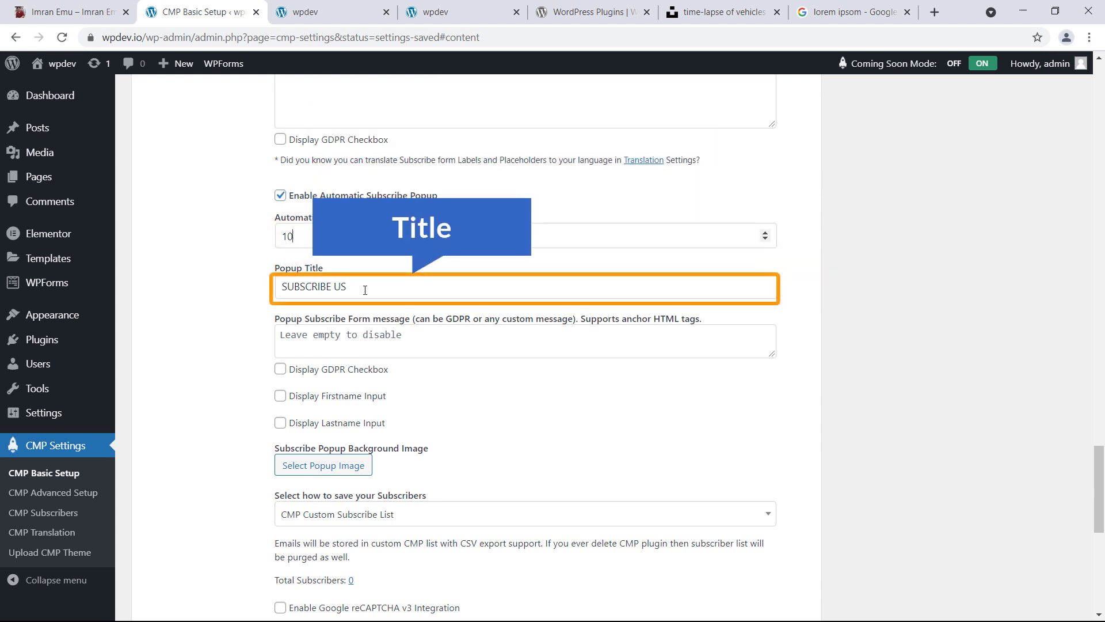
scroll(366, 292, "down", 5)
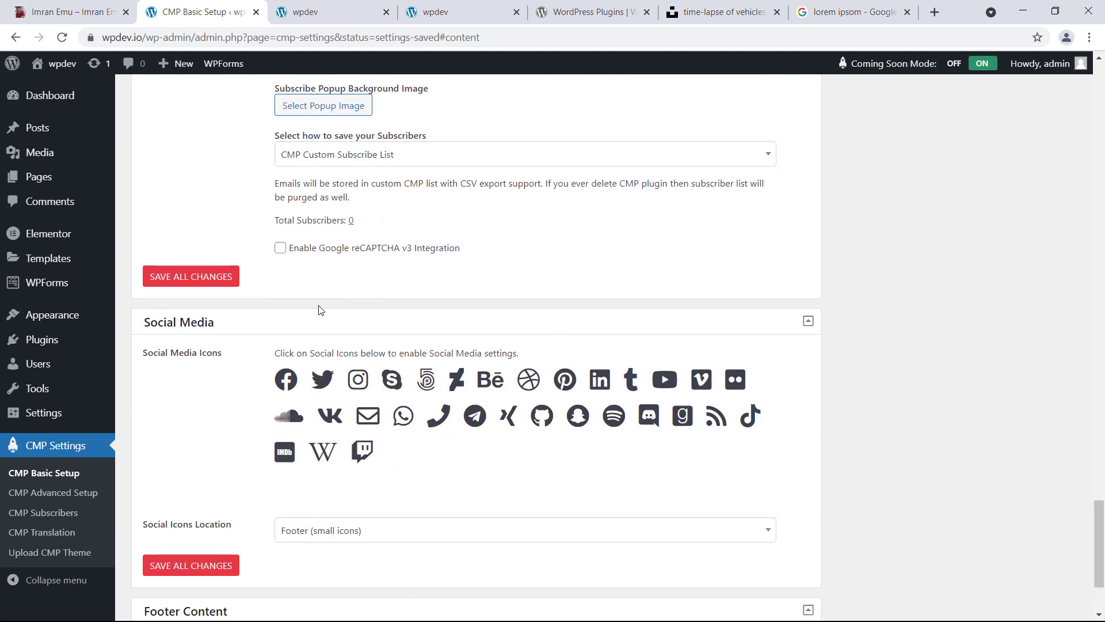
Enable the Facebook, Twitter, YouTube and Pinterest social icons
scroll(241, 309, "down", 1)
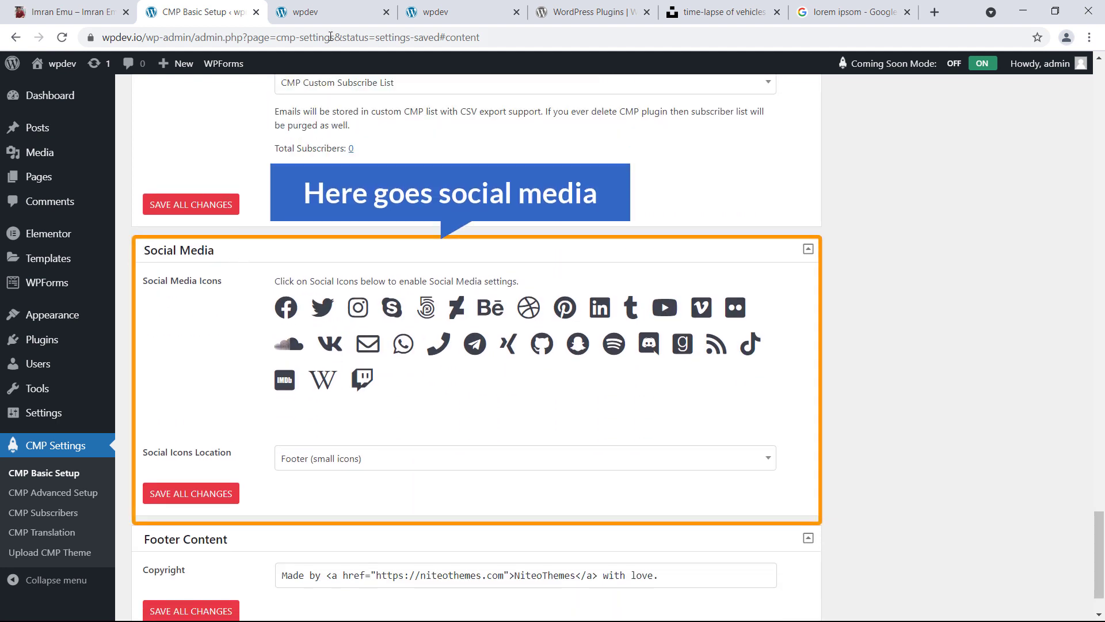
left_click(317, 11)
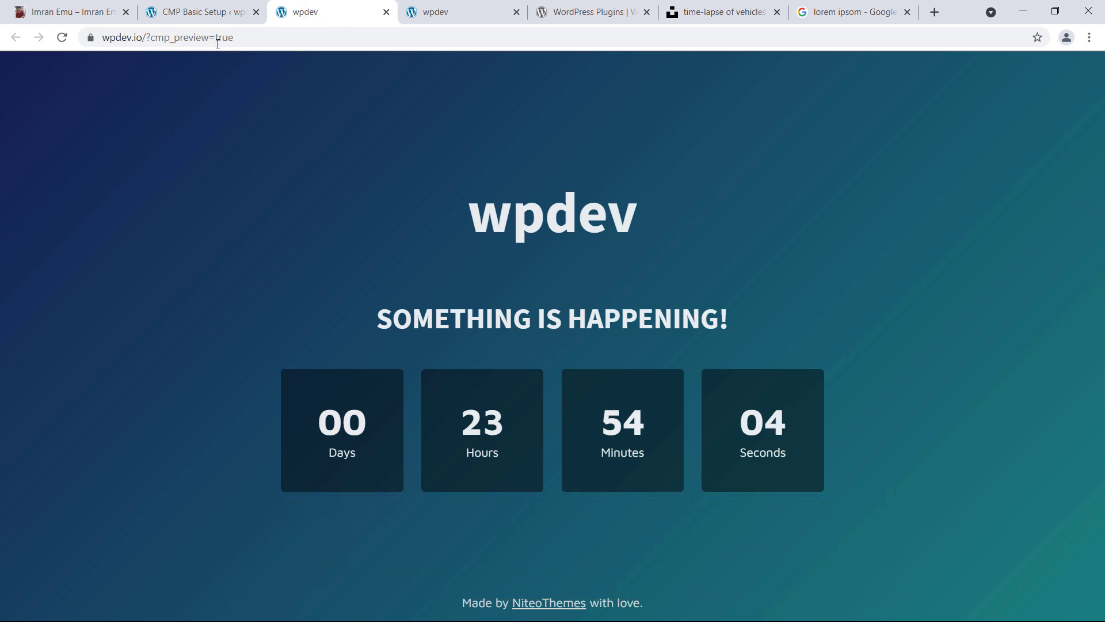
left_click(200, 12)
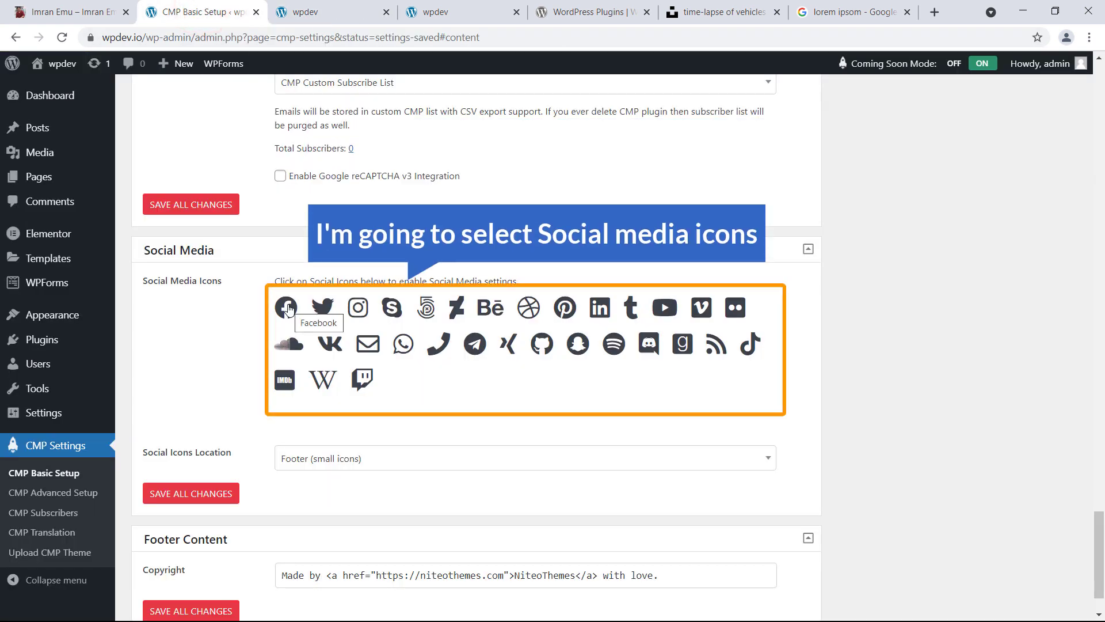
left_click(285, 307)
left_click(325, 311)
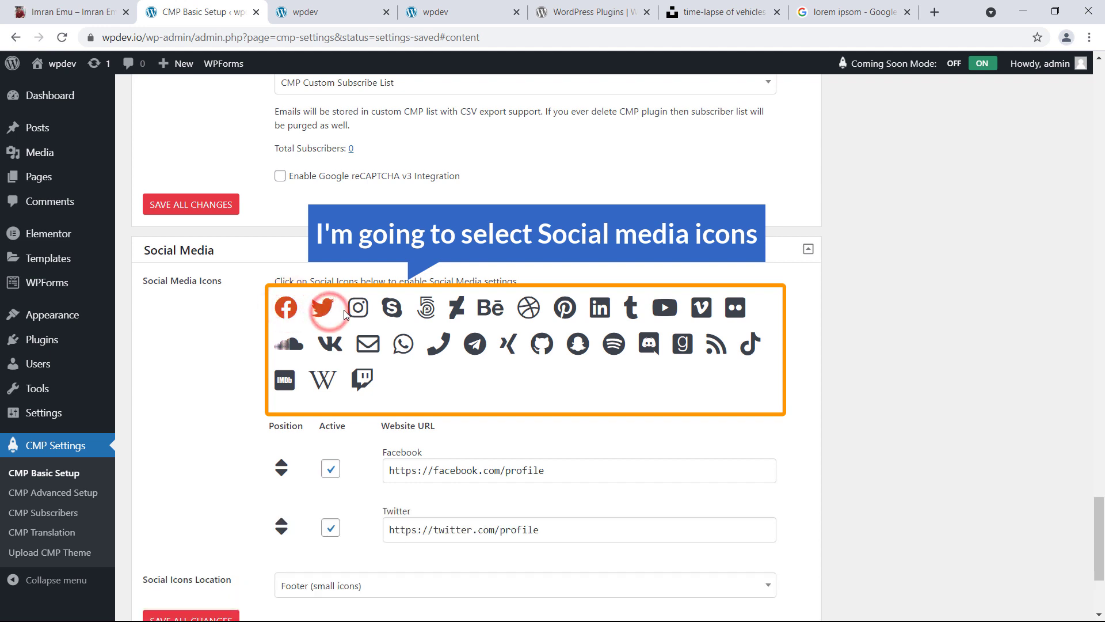
left_click(658, 311)
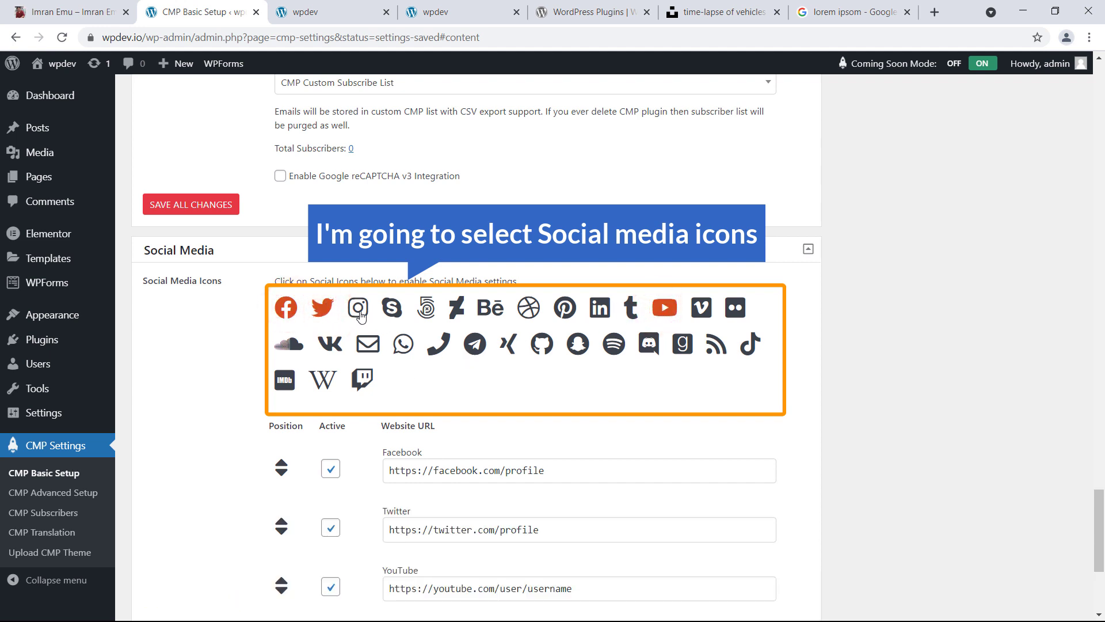
left_click(558, 311)
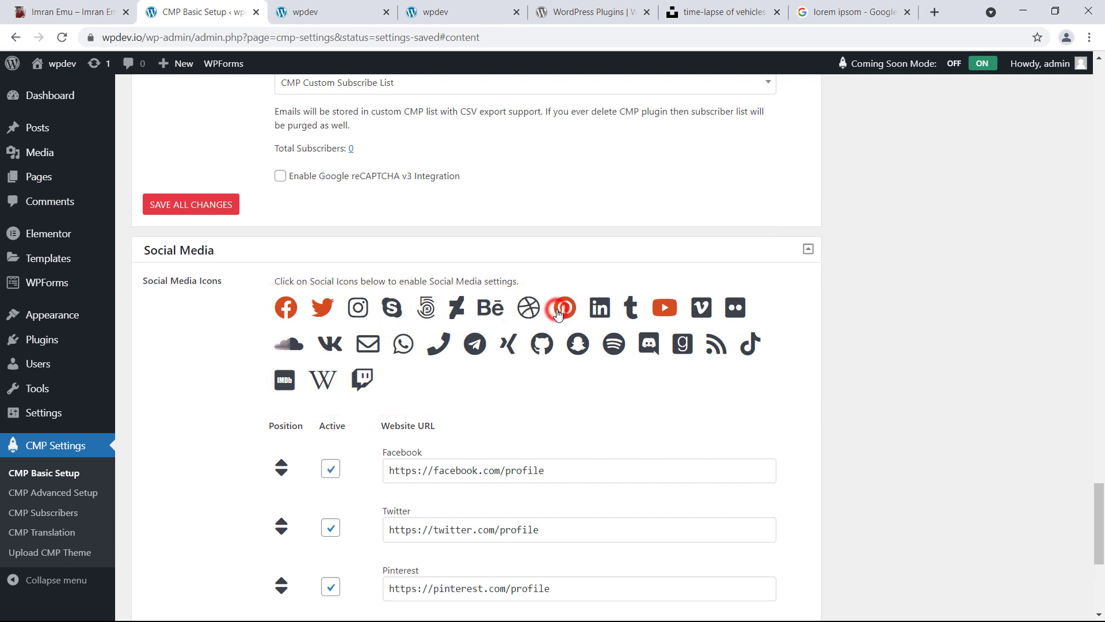
scroll(427, 259, "down", 5)
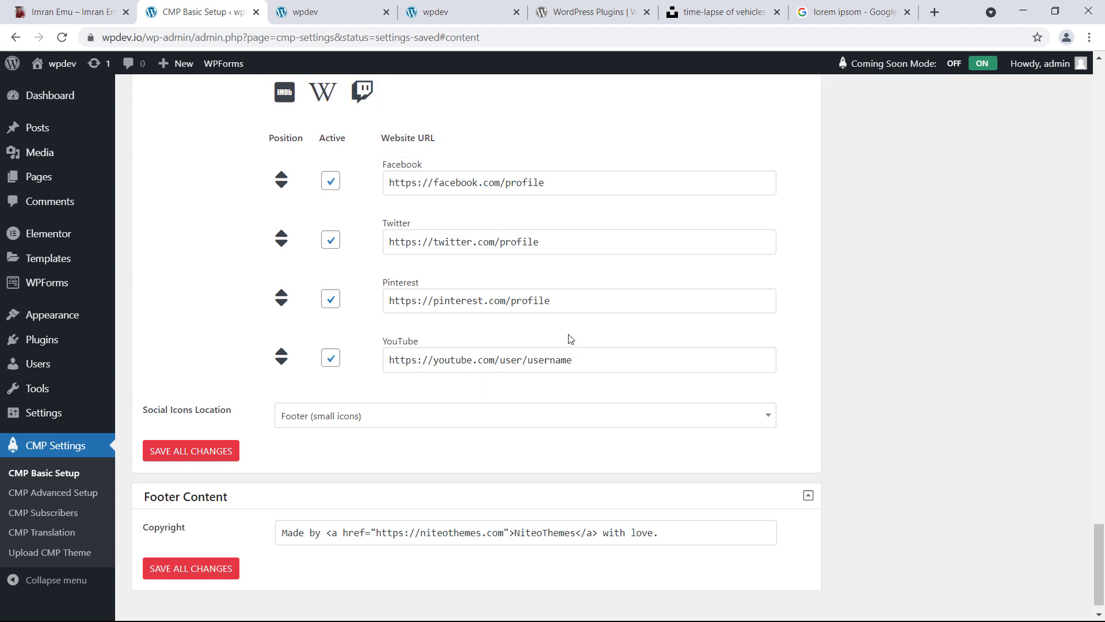
Replace the placeholder parts of the Facebook and Twitter URLs with the owner's profile handles
left_click_drag(504, 188, 574, 185)
type("imran")
left_click_drag(503, 249, 551, 240)
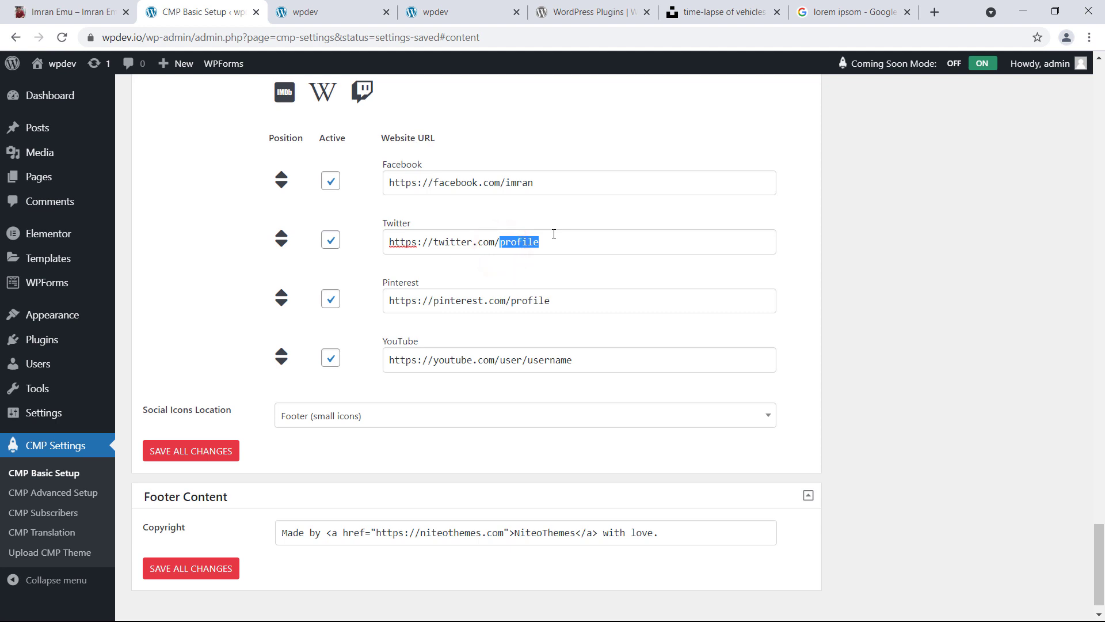
type("imran")
Keep the Social Icons Location on Footer (small icons)
scroll(521, 349, "down", 1)
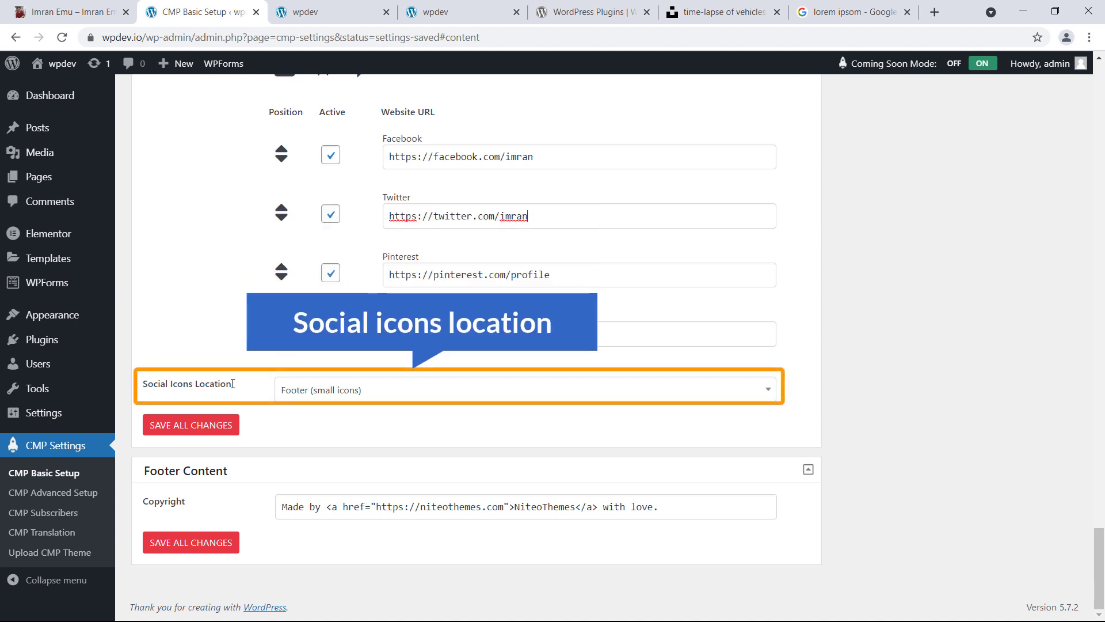
left_click(340, 394)
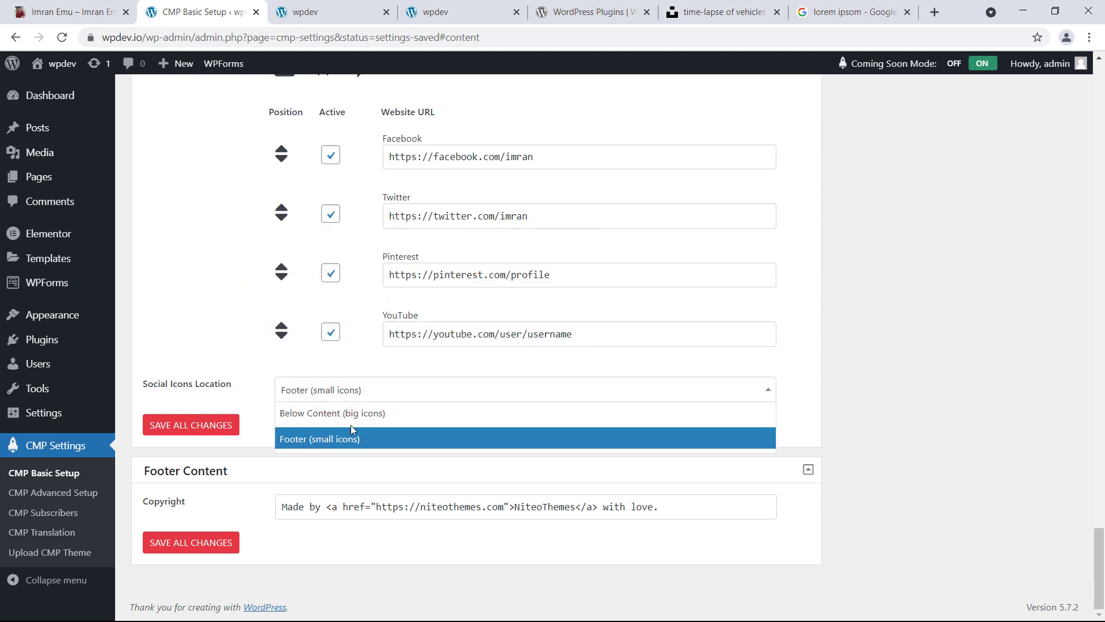
left_click(380, 415)
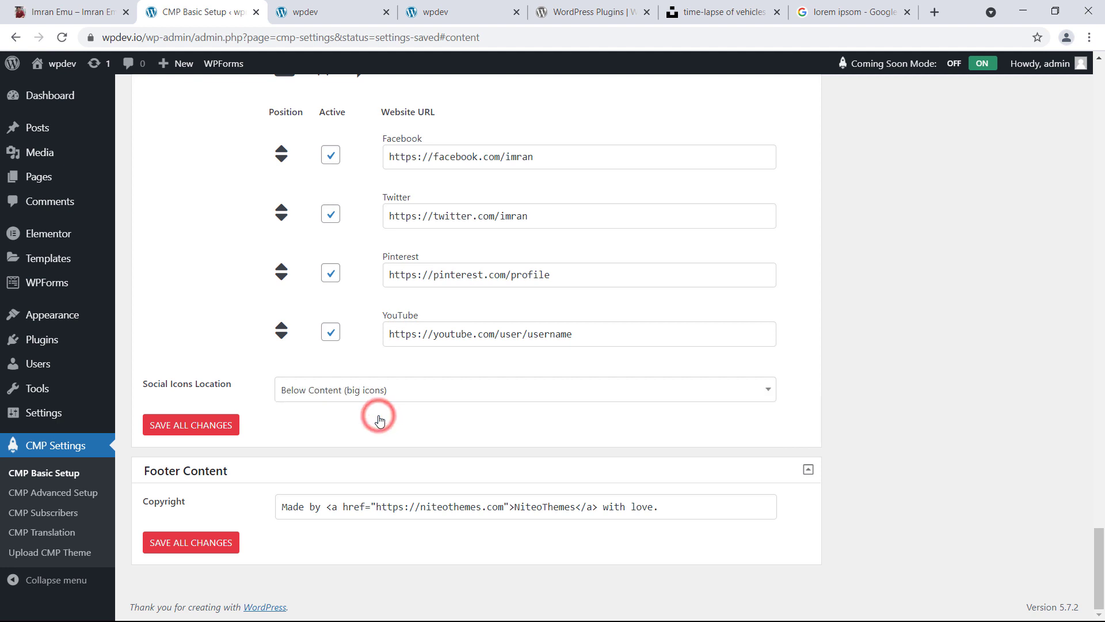
left_click(393, 387)
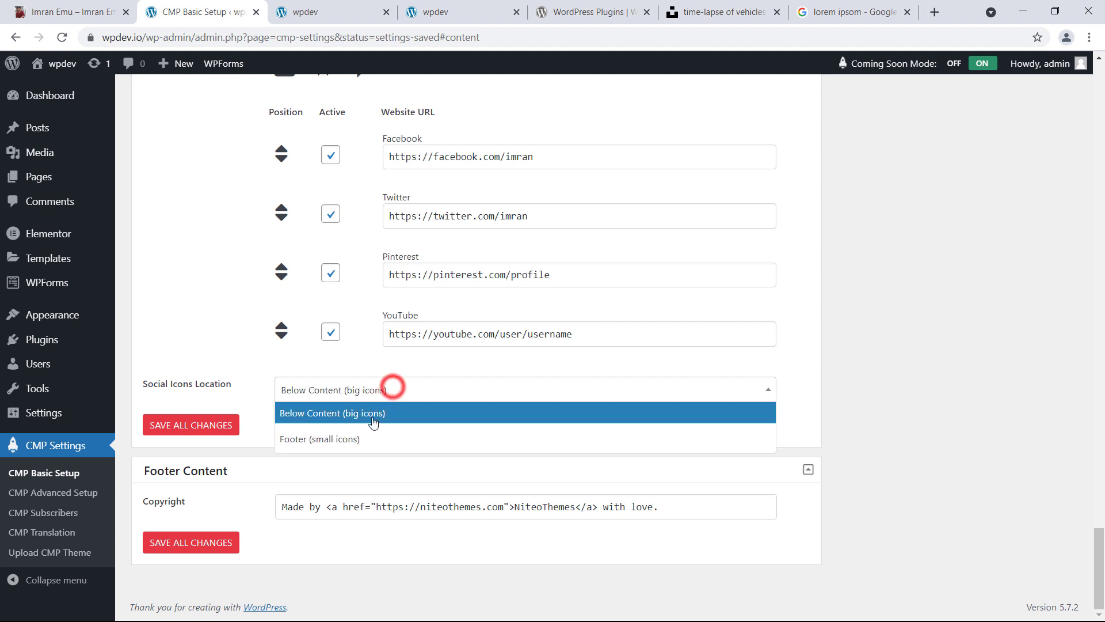
left_click(333, 439)
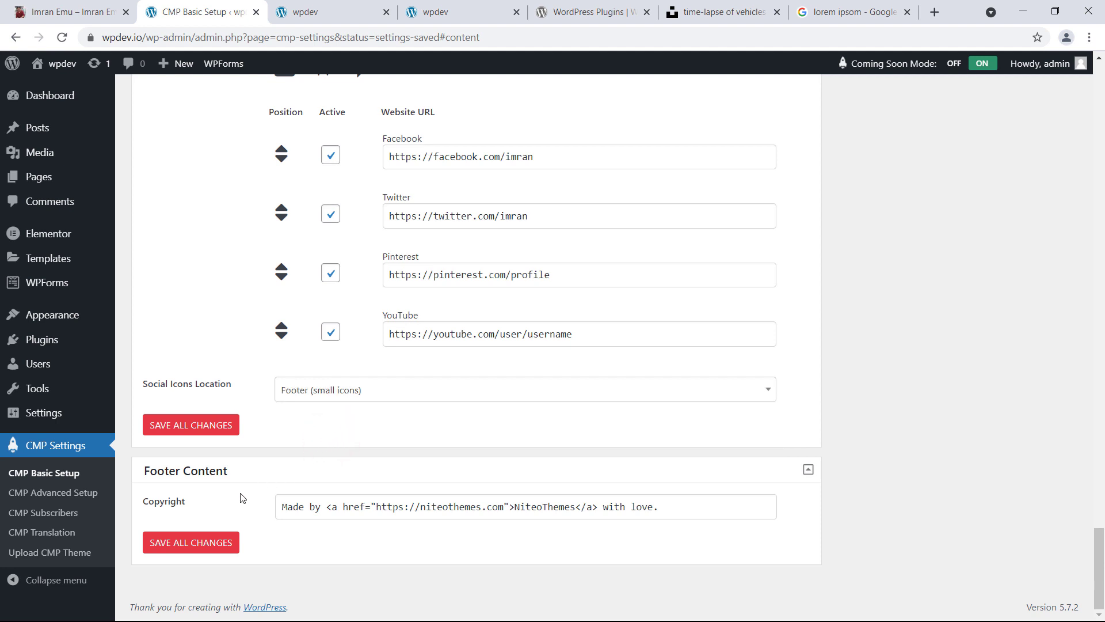
In the footer copyright, swap the niteothemes domain and NiteoThemes name for the owner's site and name
left_click(338, 13)
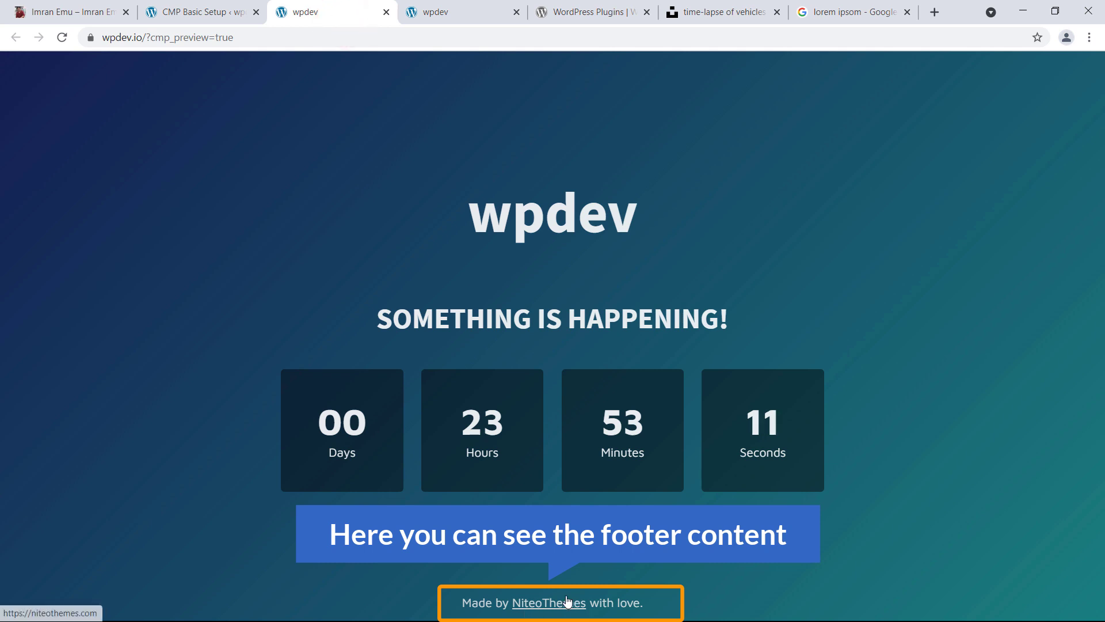
left_click(214, 12)
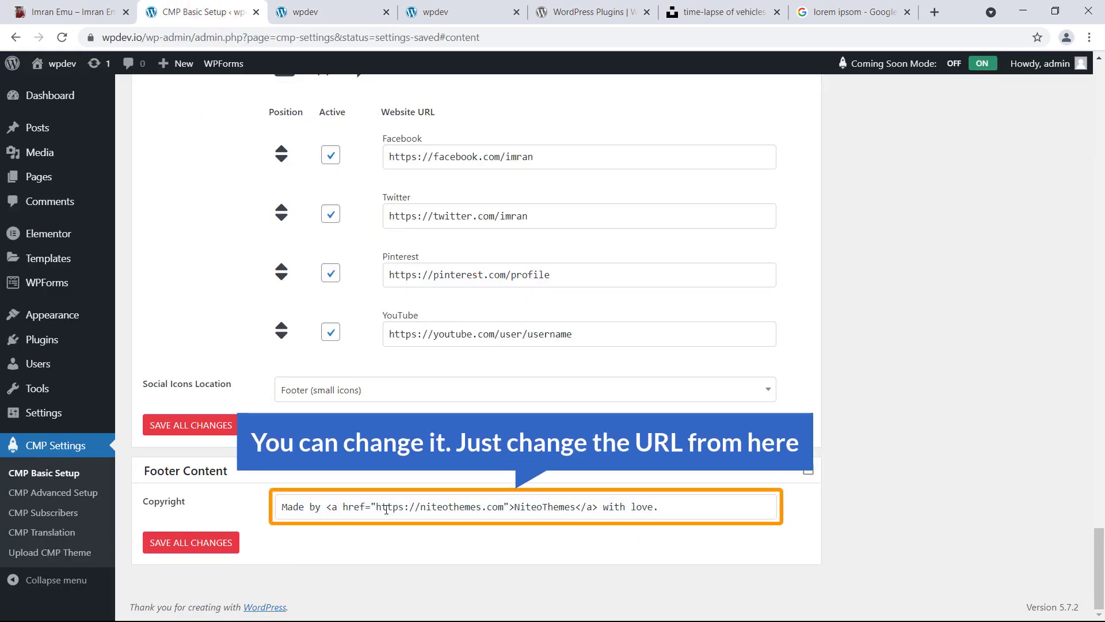
double_click(451, 507)
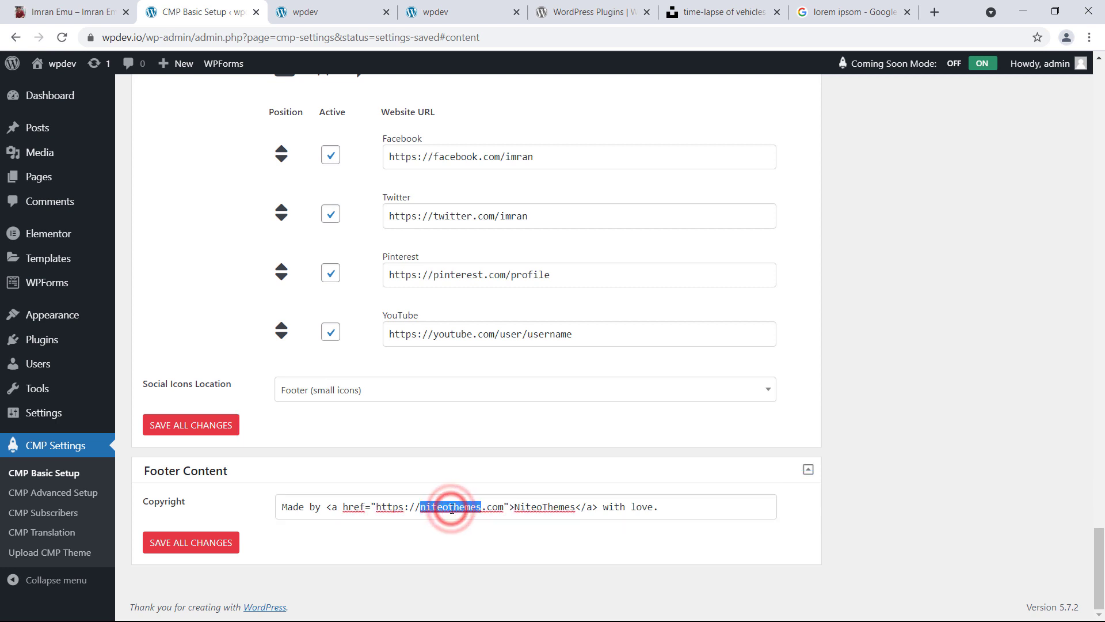
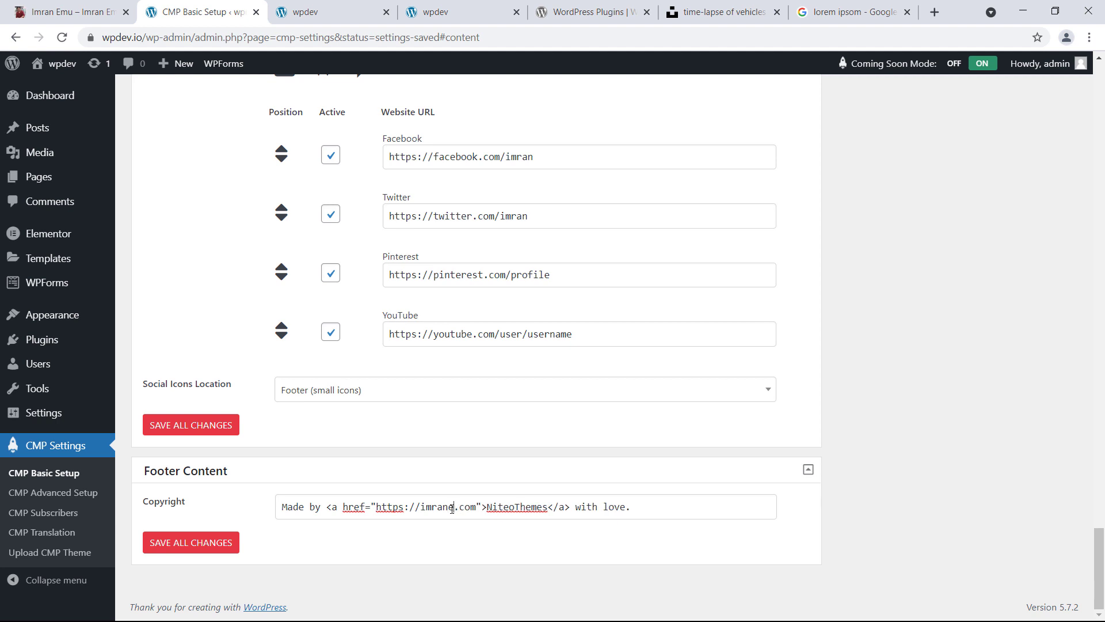
double_click(521, 506)
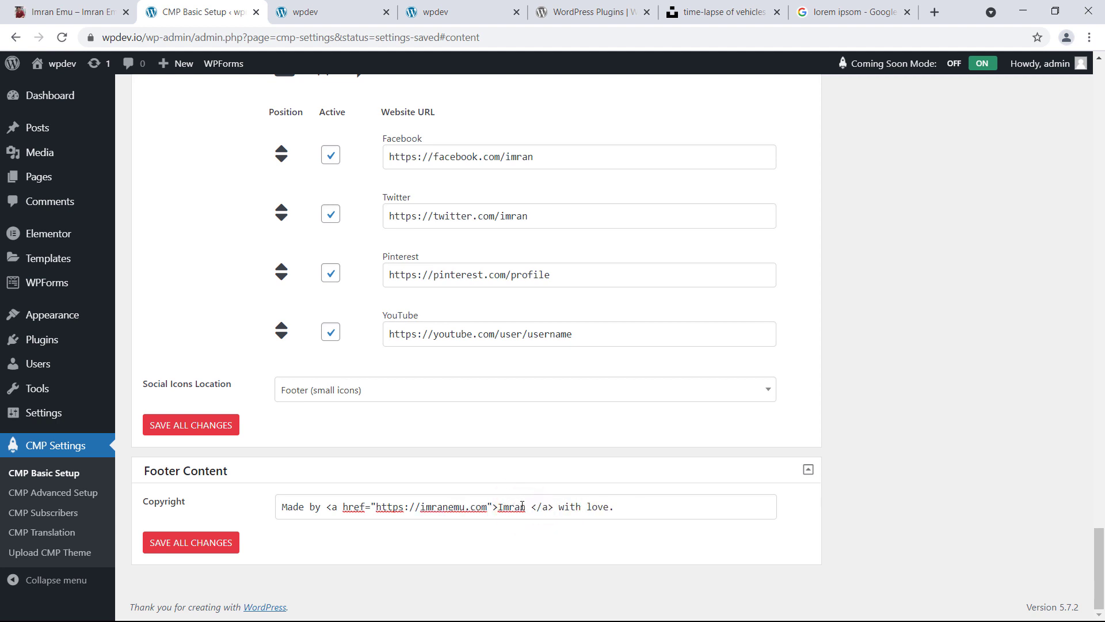
left_click(520, 538)
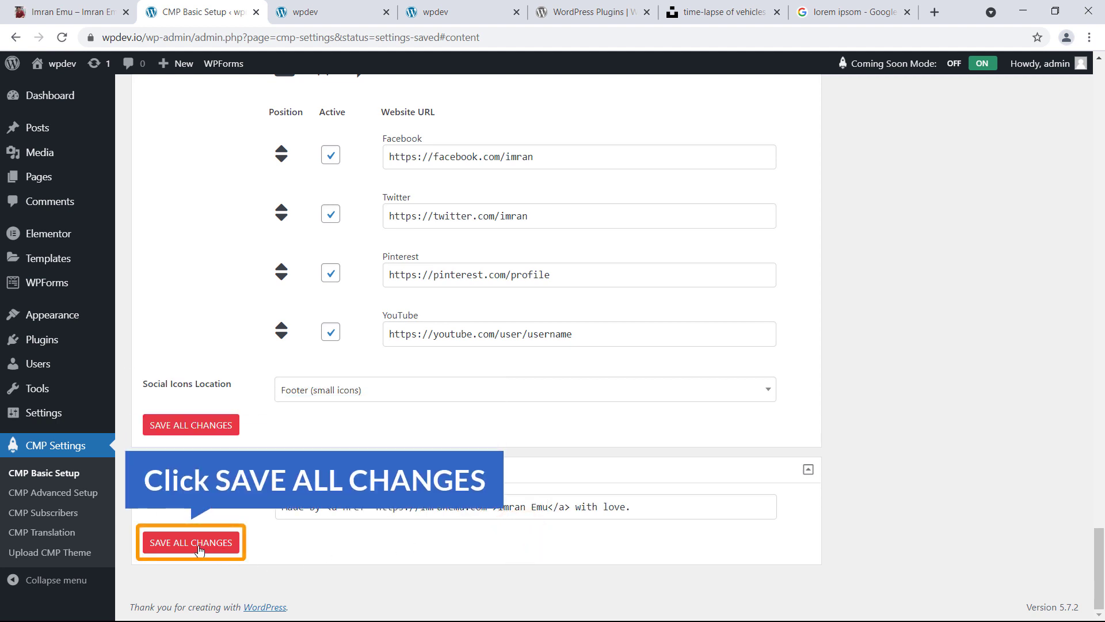
Save all settings, reload the coming-soon preview to review it, and close the subscribe popup
left_click(199, 549)
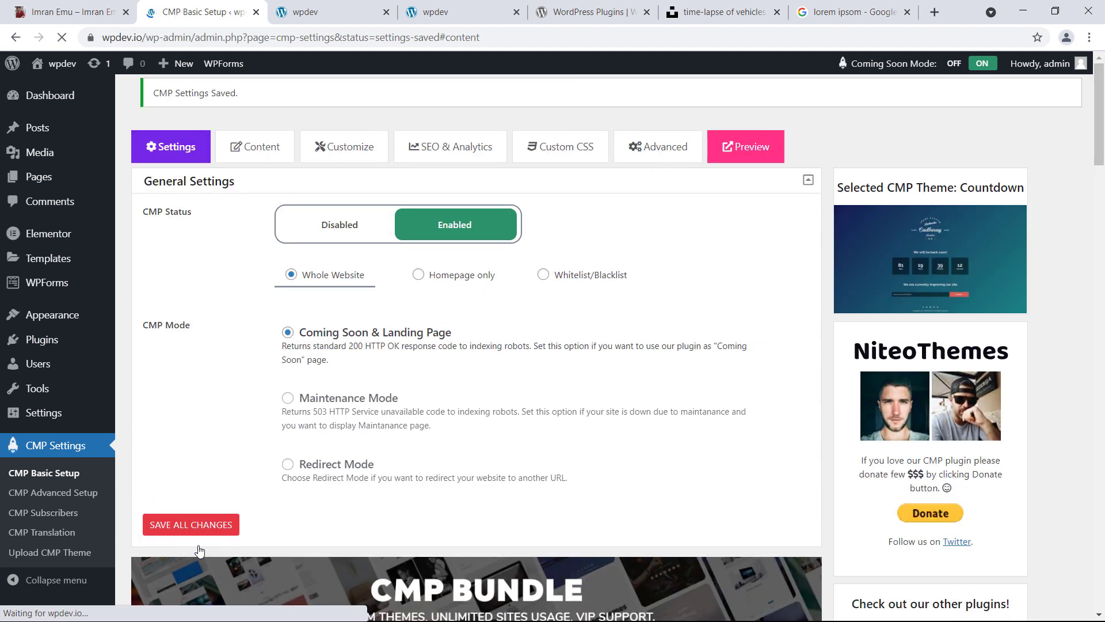
left_click(320, 11)
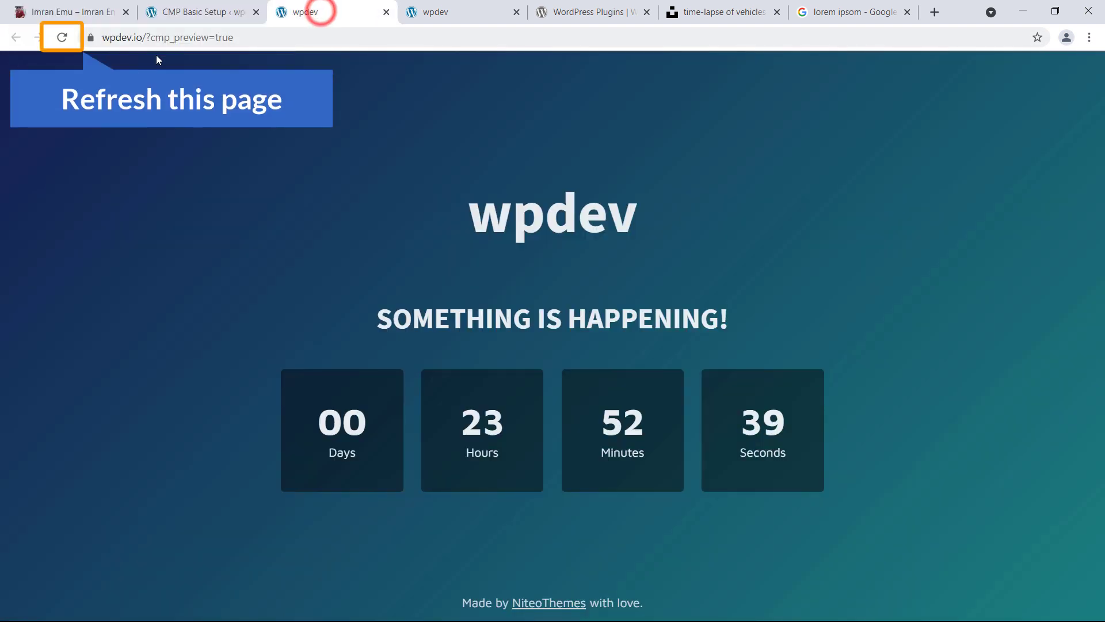
left_click(62, 38)
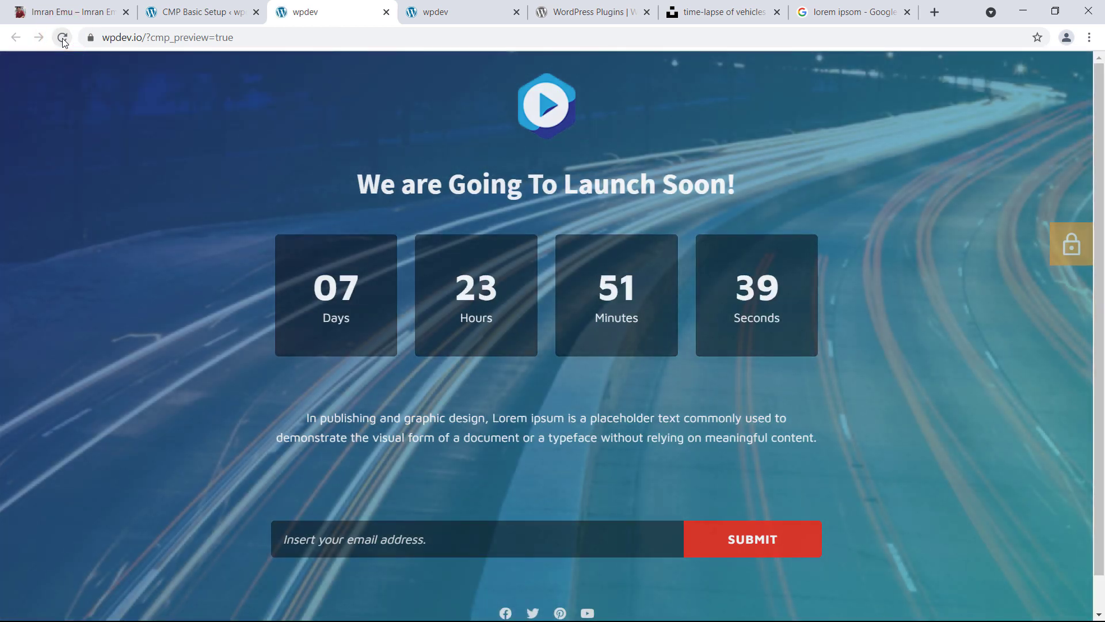
scroll(322, 253, "down", 1)
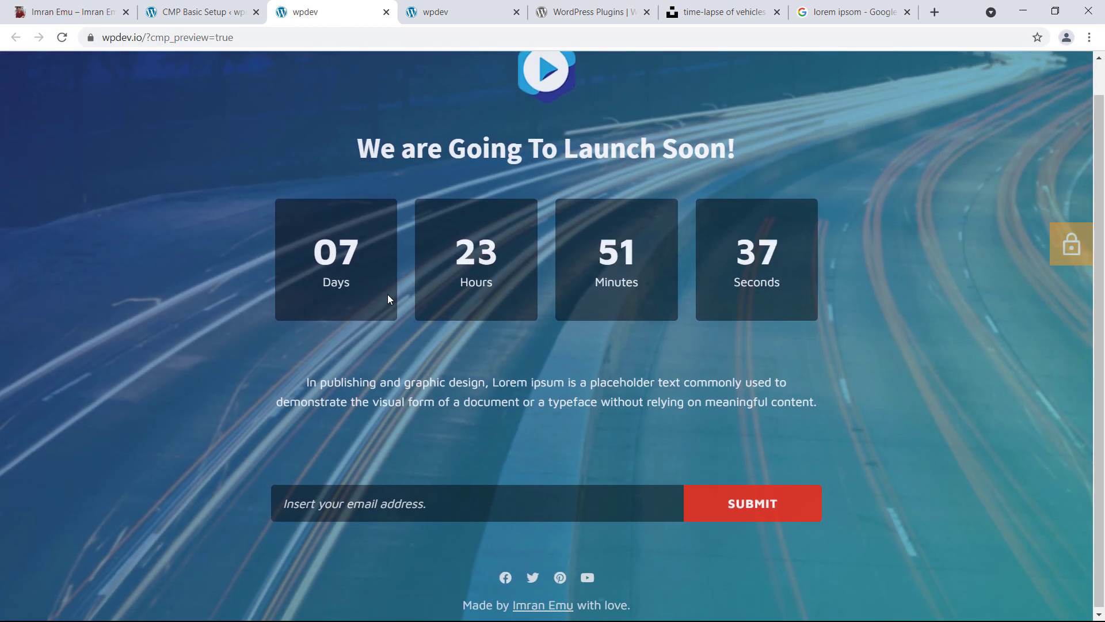
scroll(388, 299, "up", 1)
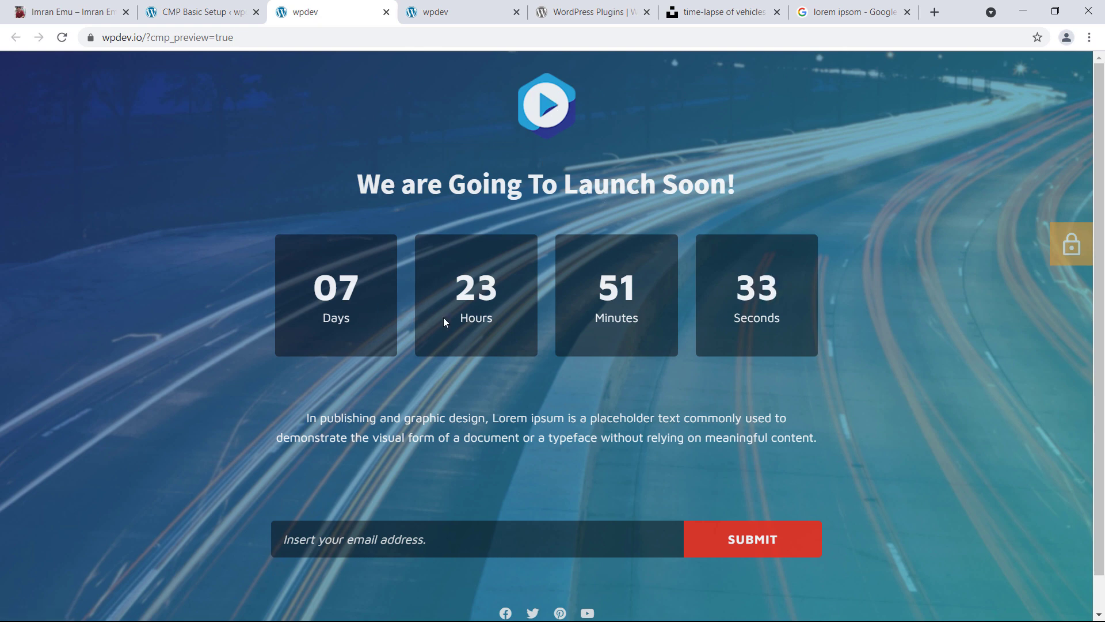
scroll(463, 332, "down", 1)
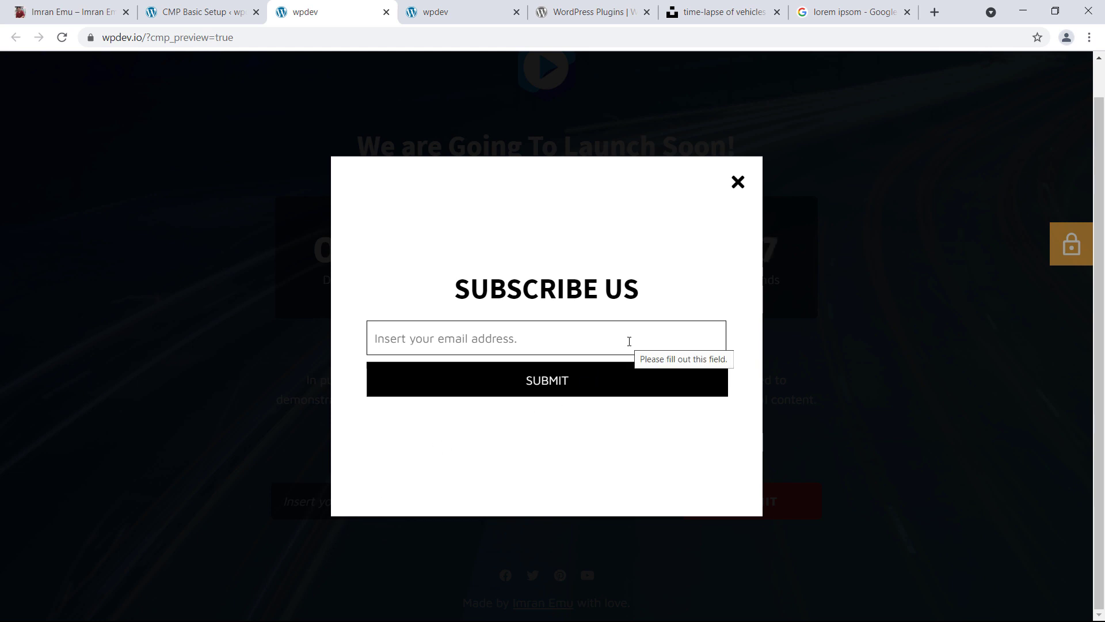
left_click(740, 186)
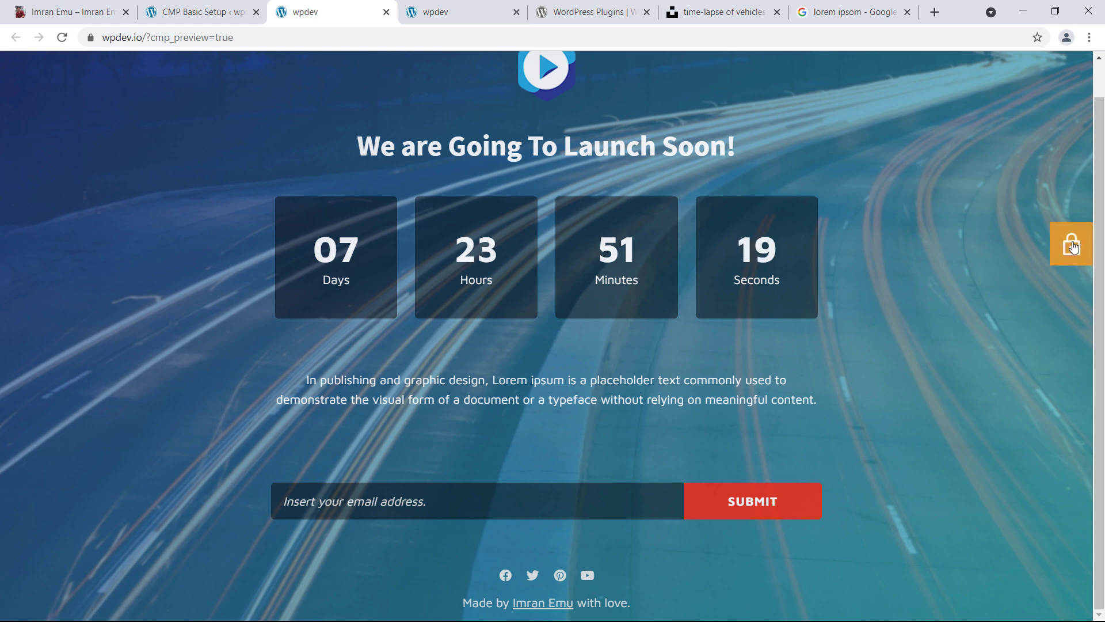
Visit the site login page from the preview, come back, and return to the CMP settings tab
left_click(1071, 243)
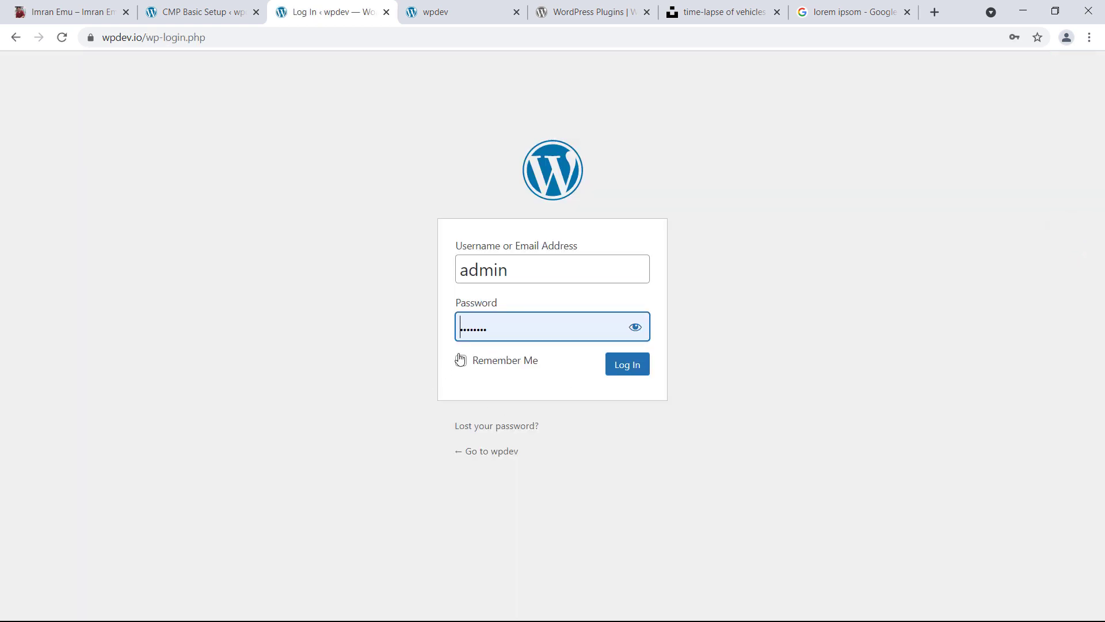
left_click(15, 40)
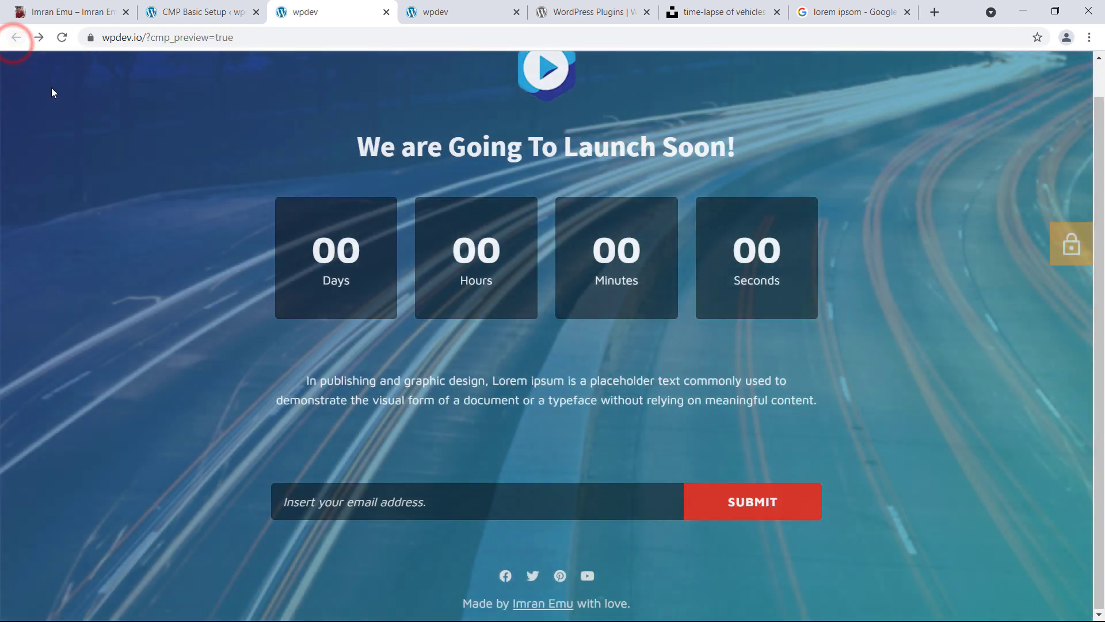
left_click(190, 7)
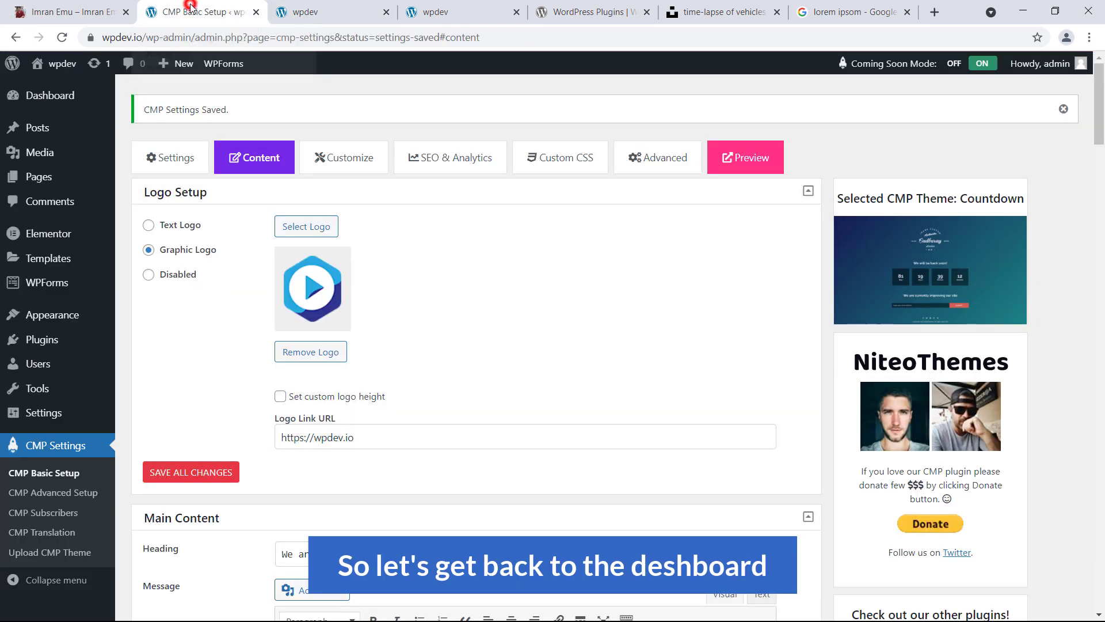
In the Customize tab, search 'popp' to set Poppins as the headings font, then save
left_click(352, 170)
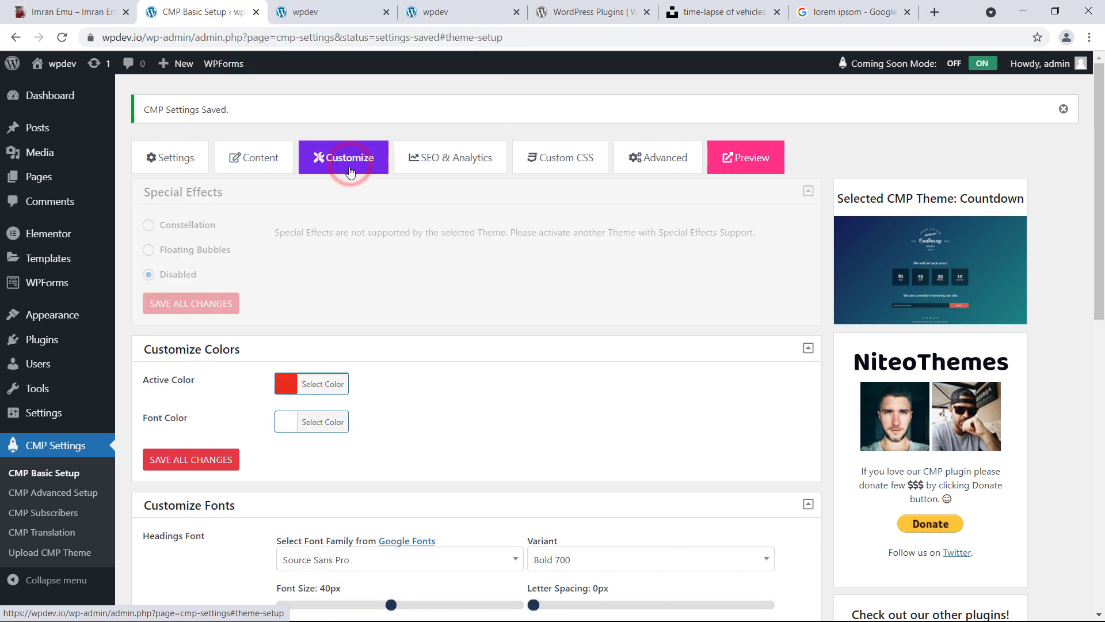
scroll(328, 315, "down", 1)
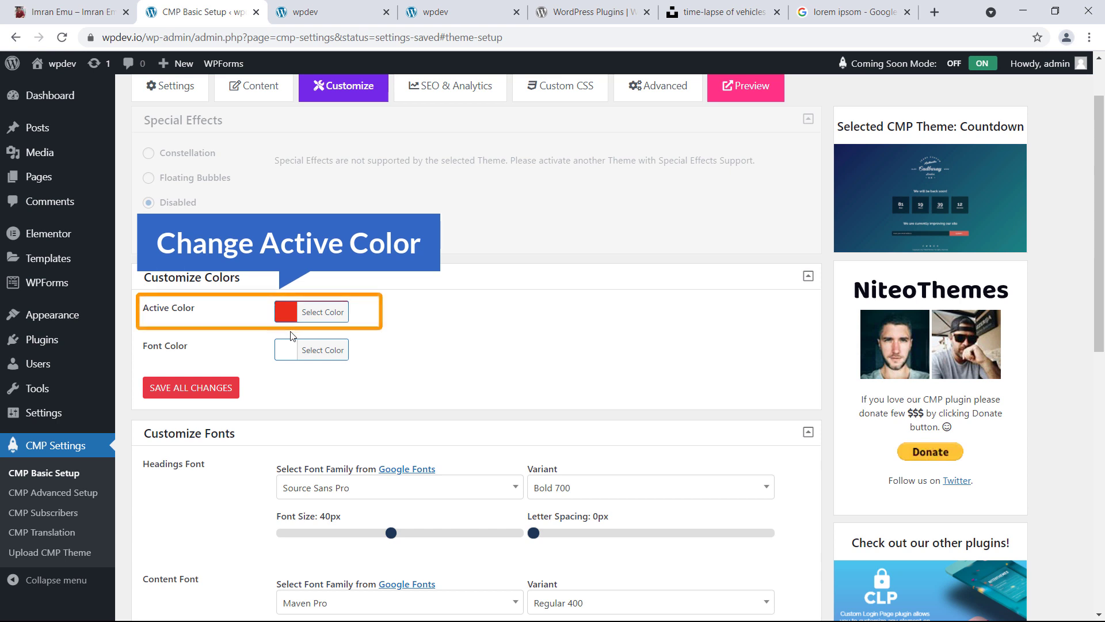
scroll(345, 366, "down", 1)
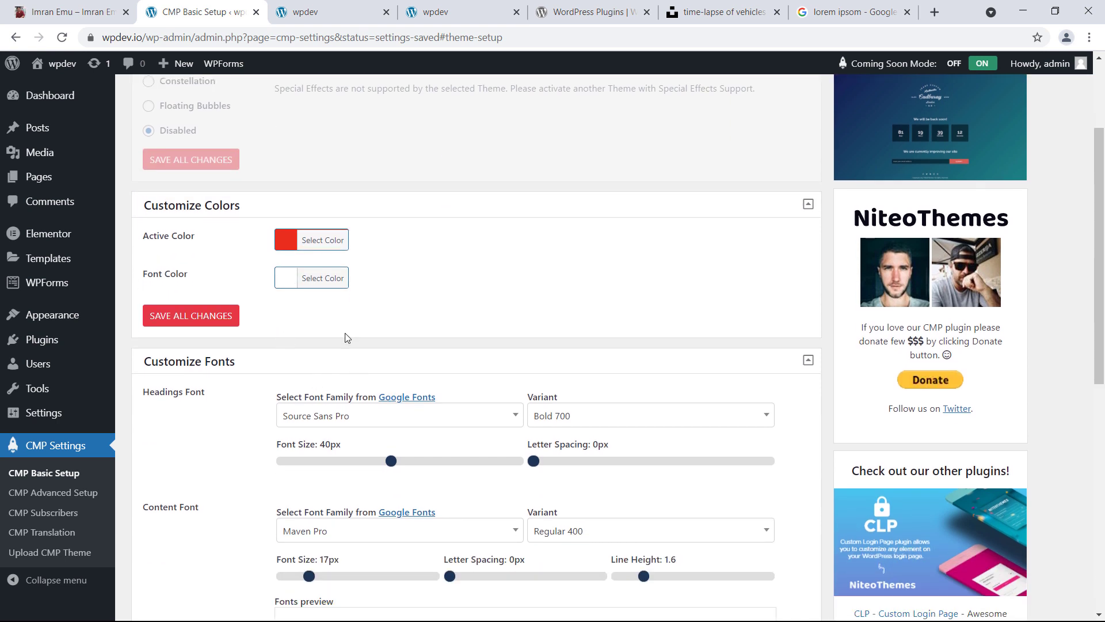
scroll(345, 338, "down", 2)
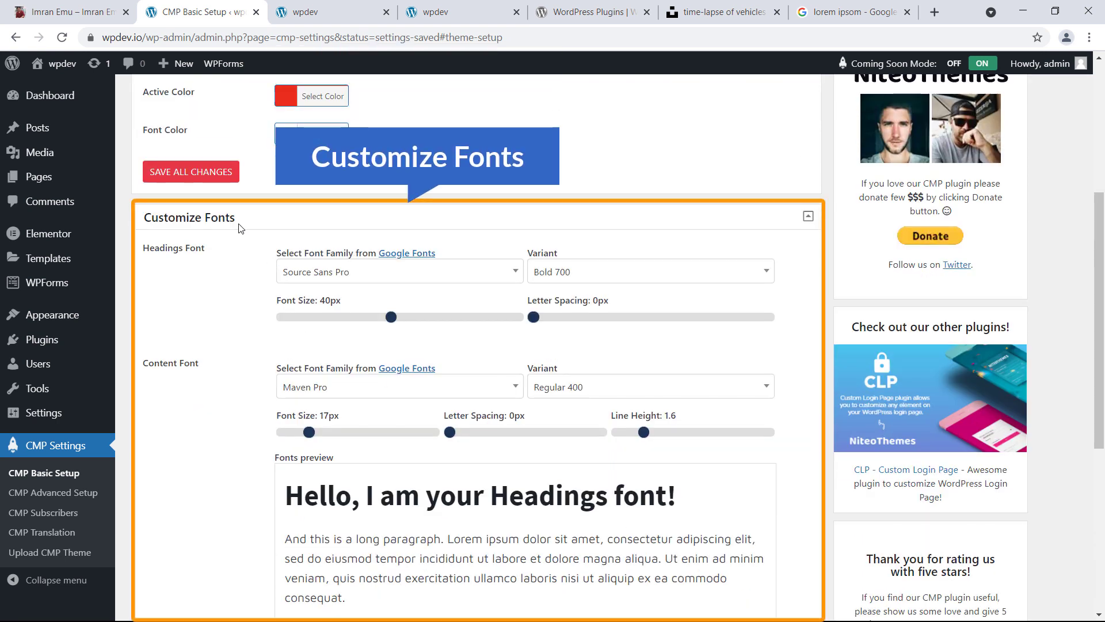
left_click(383, 278)
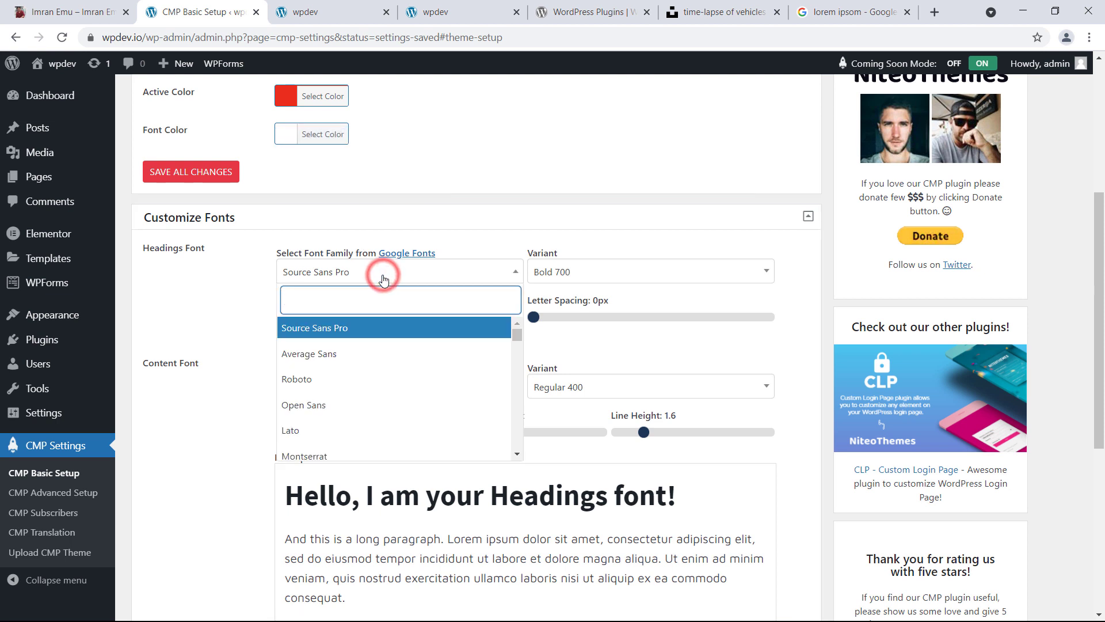
type("popp")
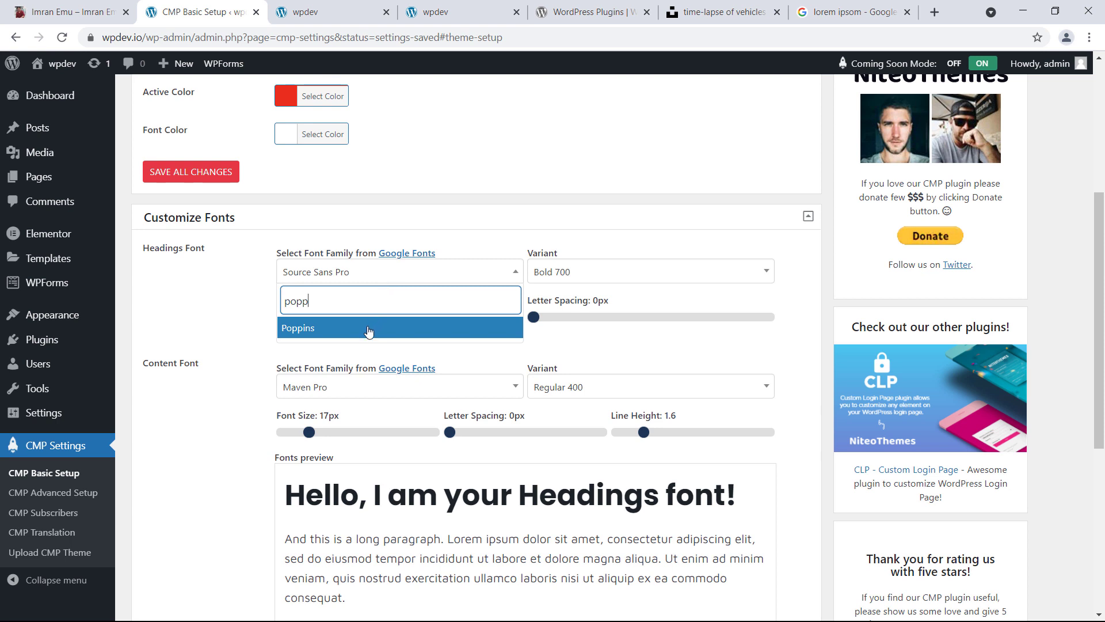
left_click(368, 326)
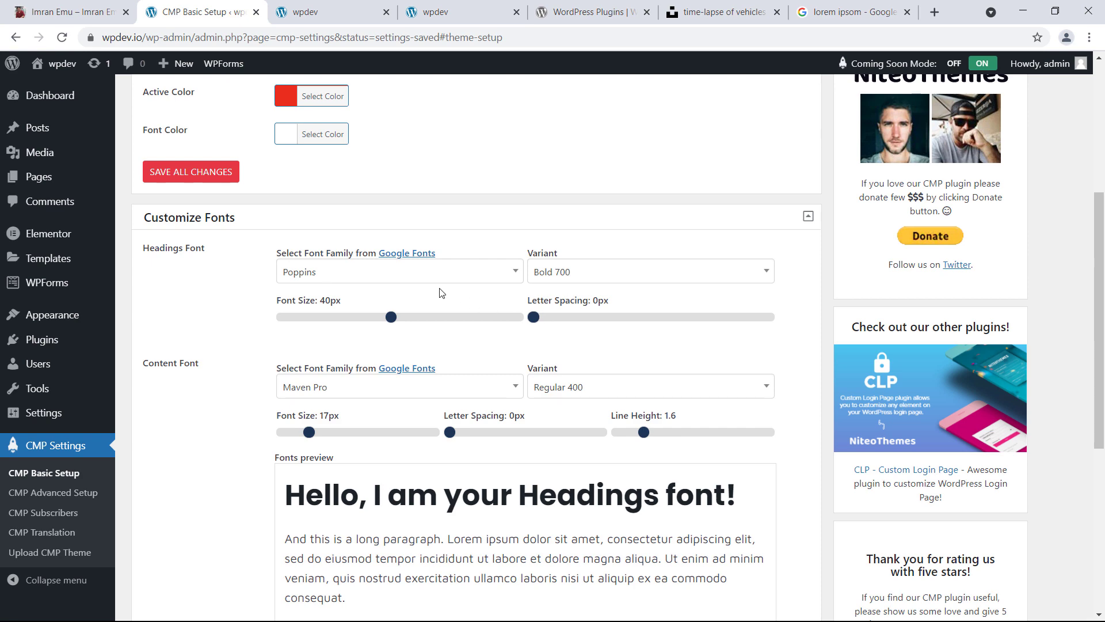
scroll(440, 294, "down", 6)
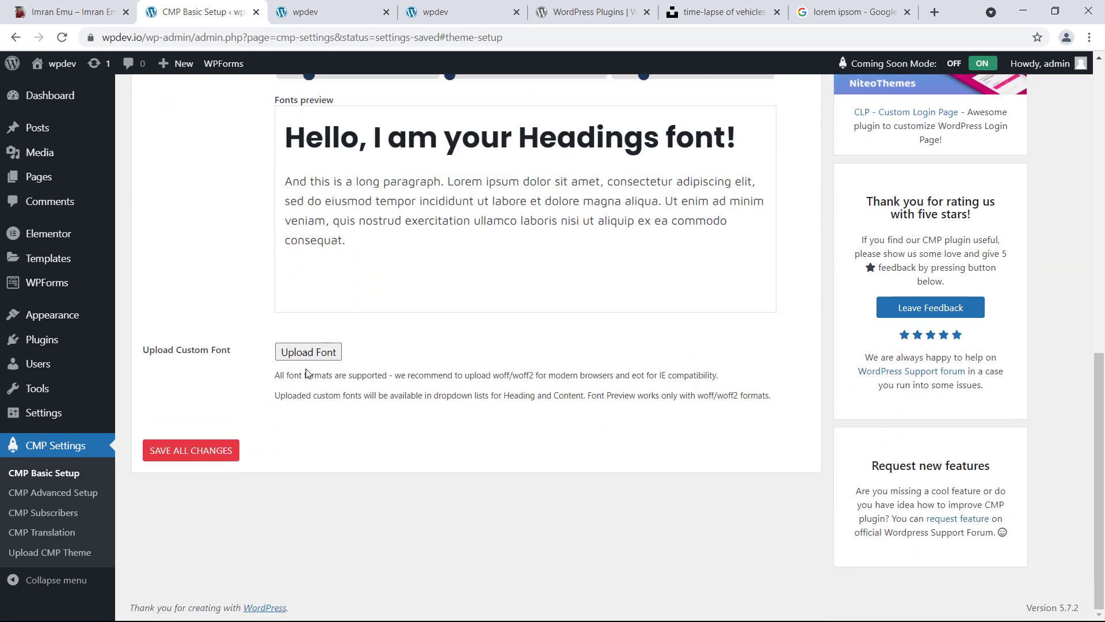
left_click(202, 451)
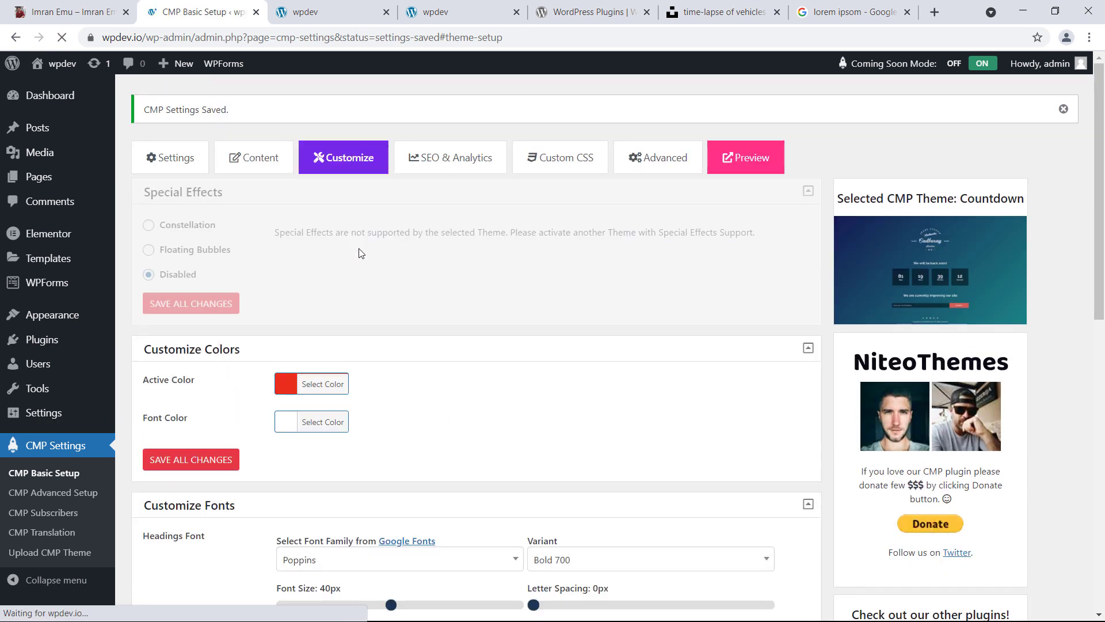
Set the play-icon image from the media library as the page favicon
left_click(454, 159)
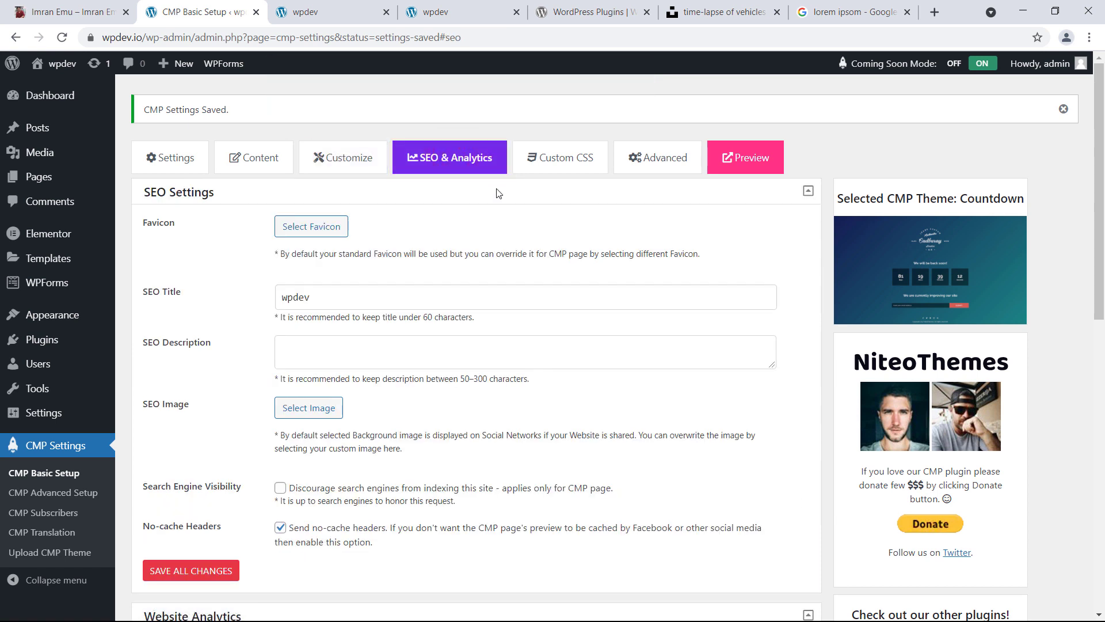
left_click(322, 230)
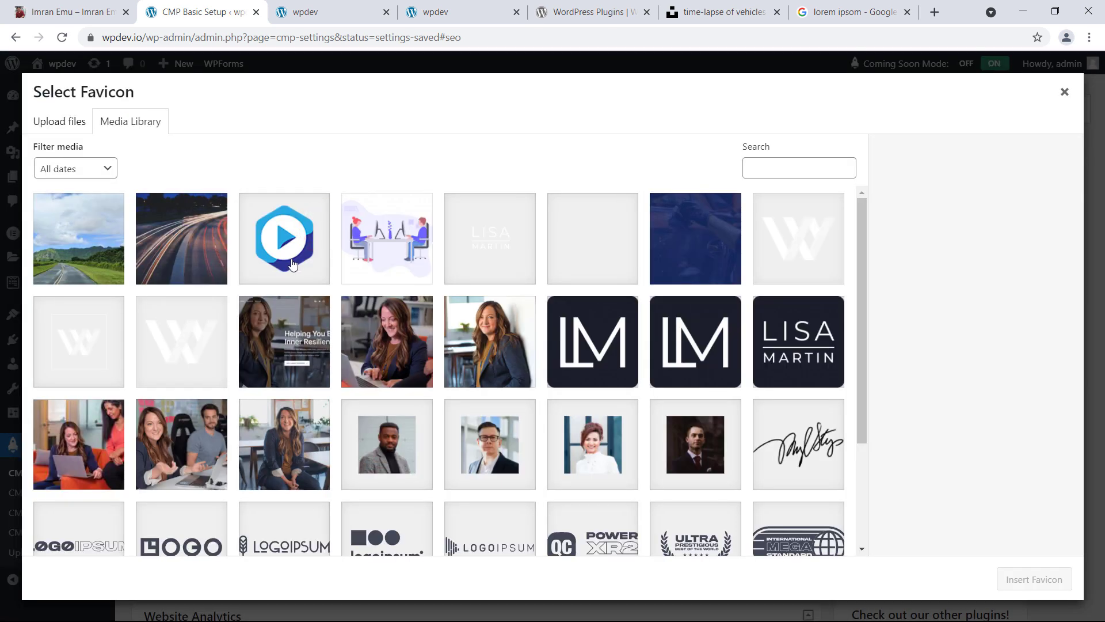
left_click(291, 263)
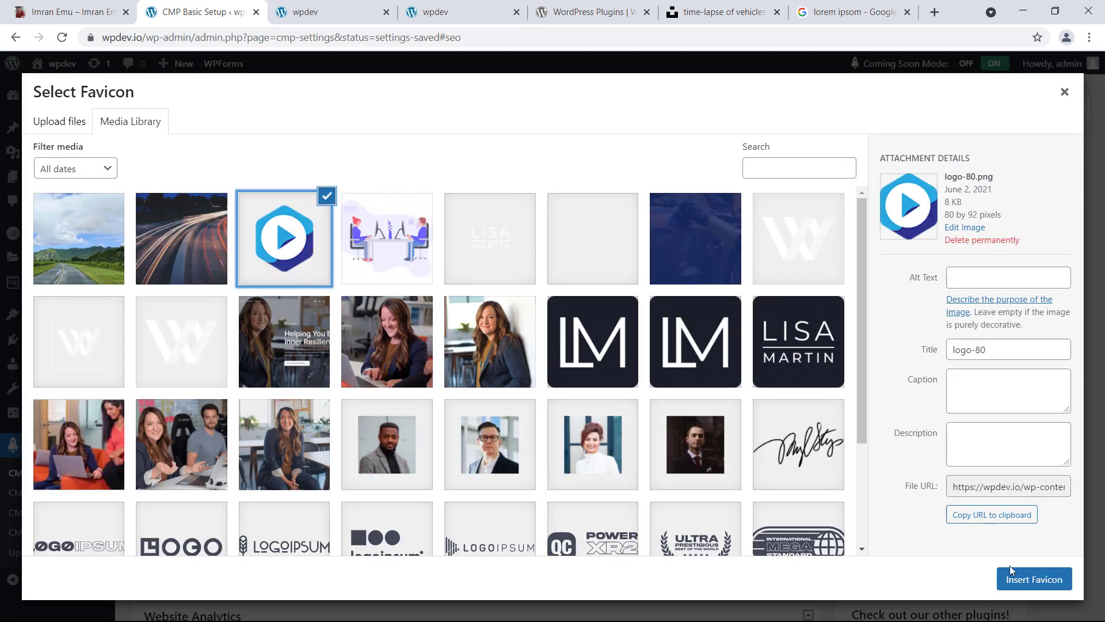
left_click(1021, 586)
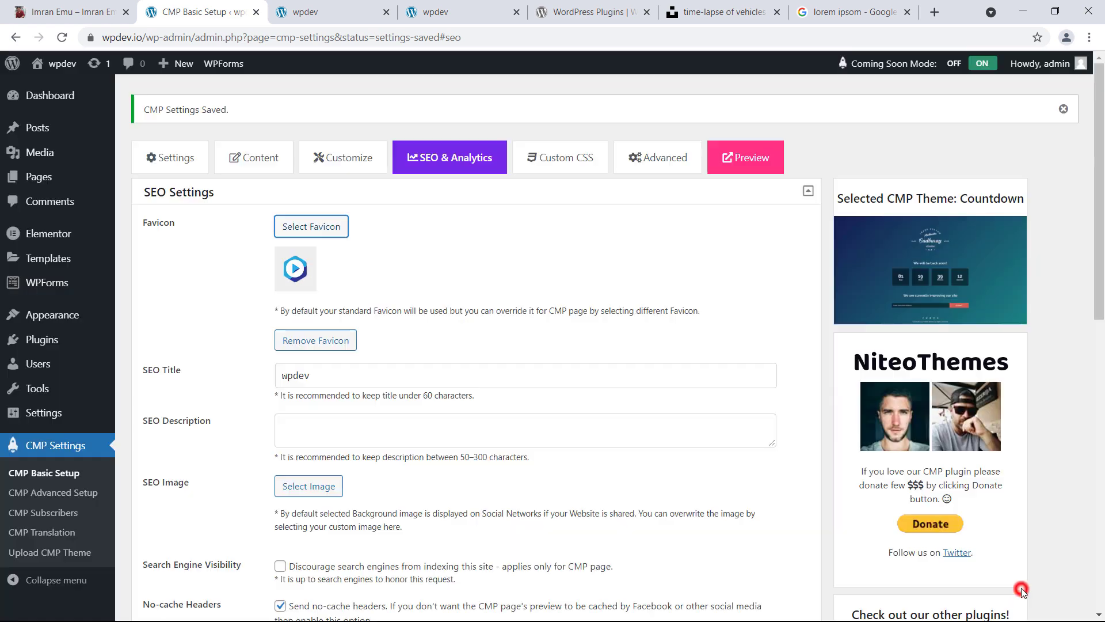
Replace the 'wpdev' SEO title, enable Google Analytics tracking, and save the SEO settings
double_click(314, 377)
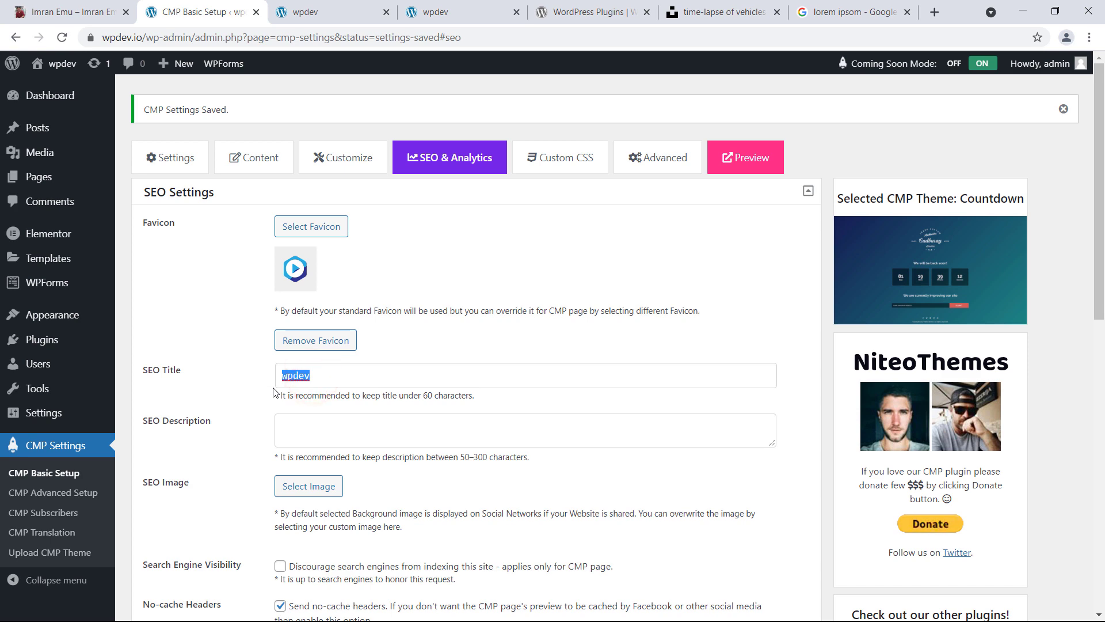
left_click(312, 421)
scroll(309, 413, "down", 4)
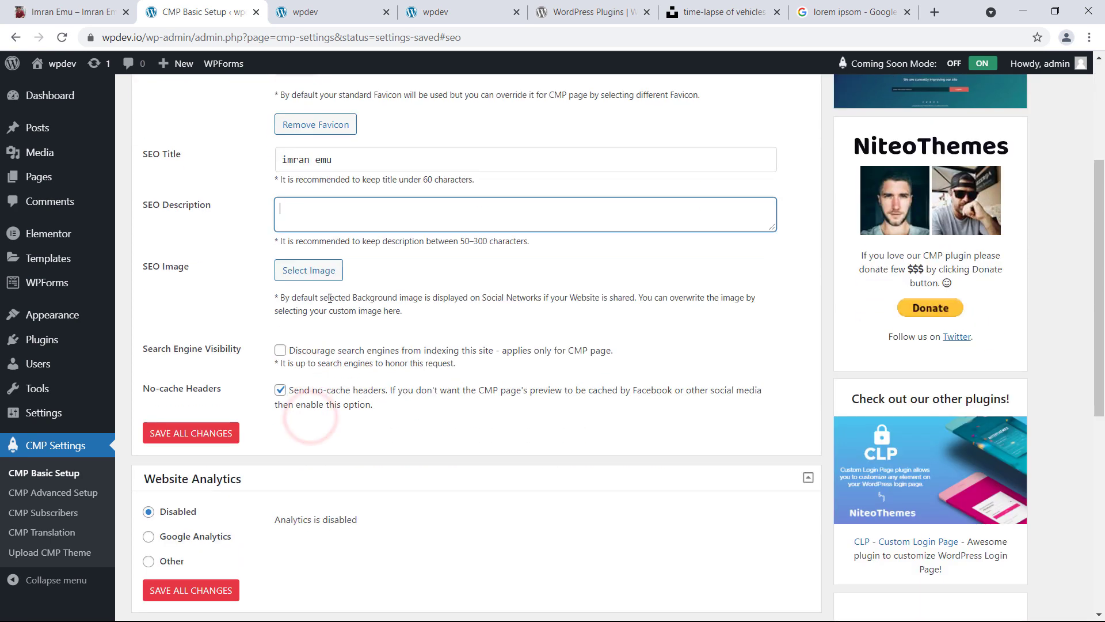
scroll(239, 416, "down", 3)
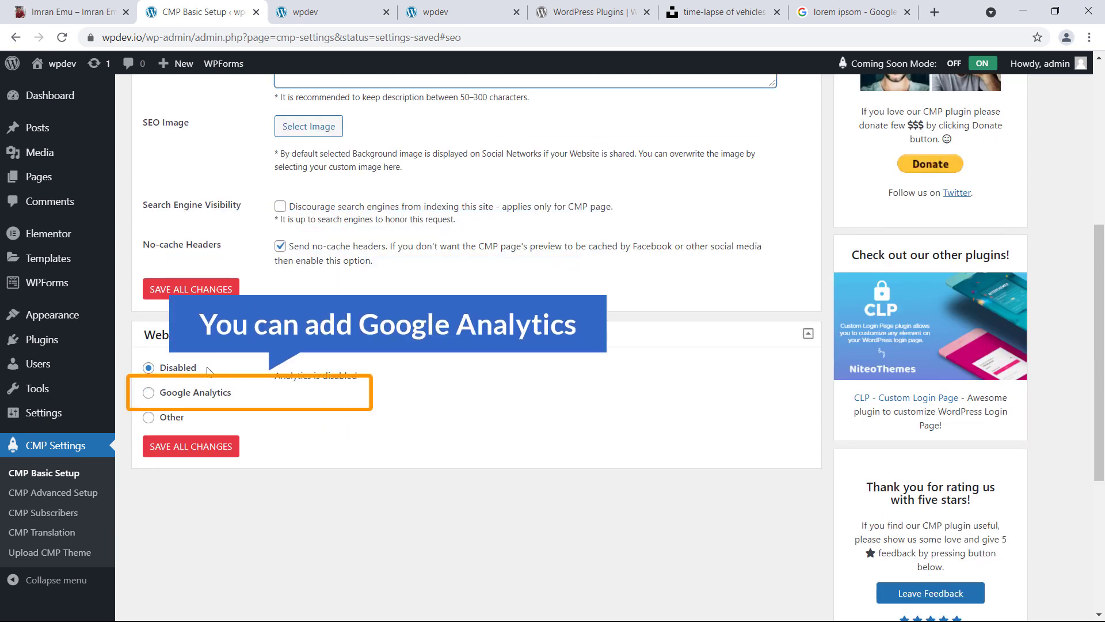
left_click(202, 402)
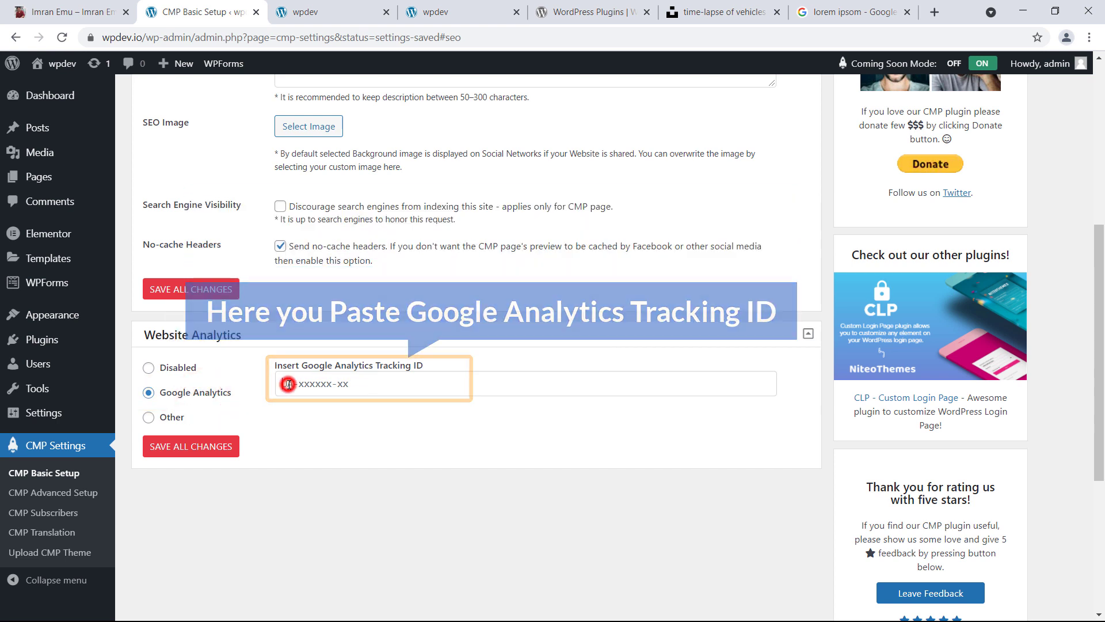
left_click(206, 454)
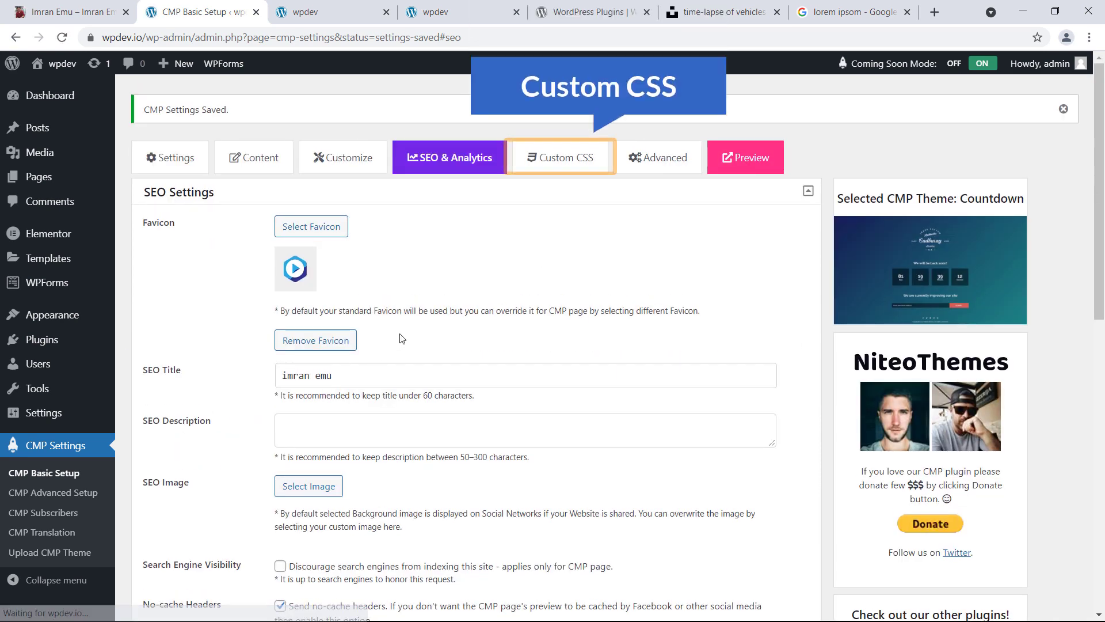
Glance at Custom CSS, then save Advanced Setup with whitelist/blacklist Disabled and no custom login URL
left_click(578, 162)
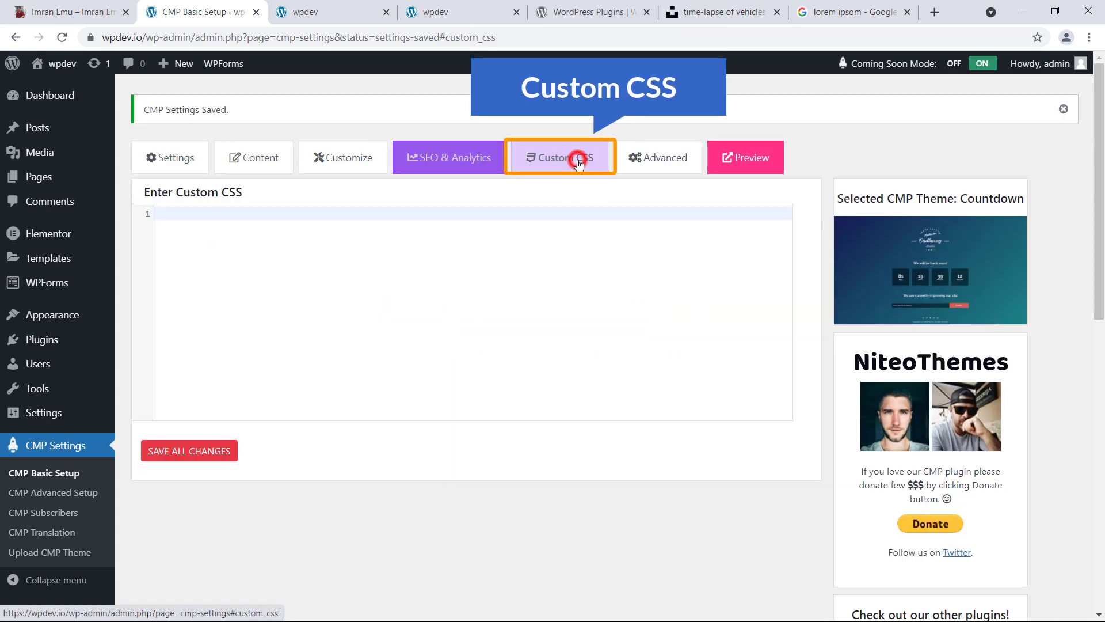
left_click(292, 264)
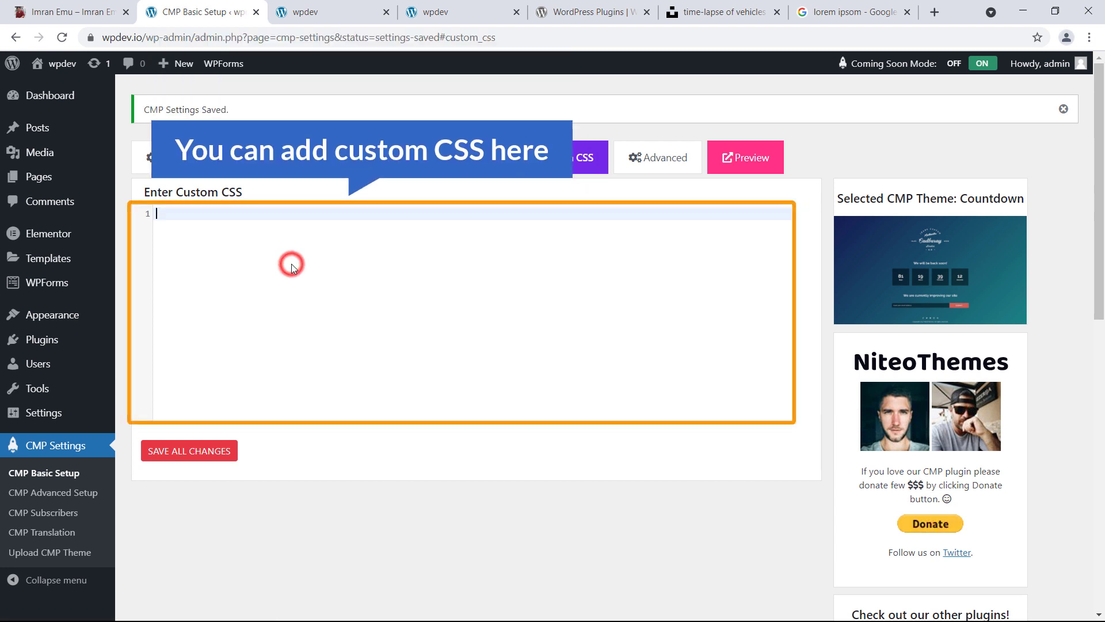
left_click(665, 162)
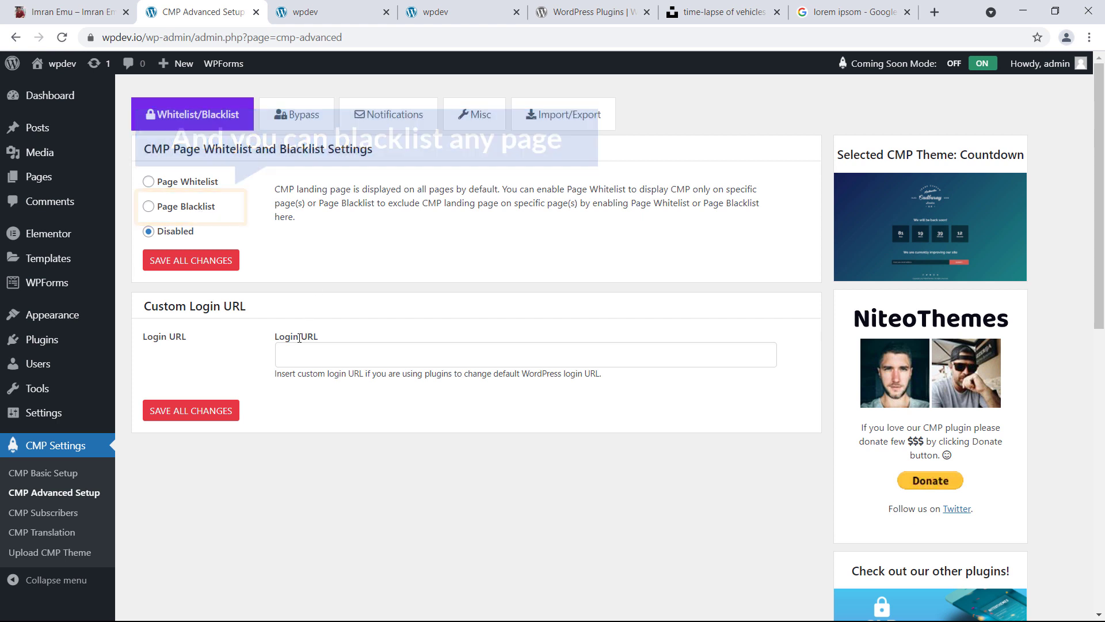
left_click(353, 349)
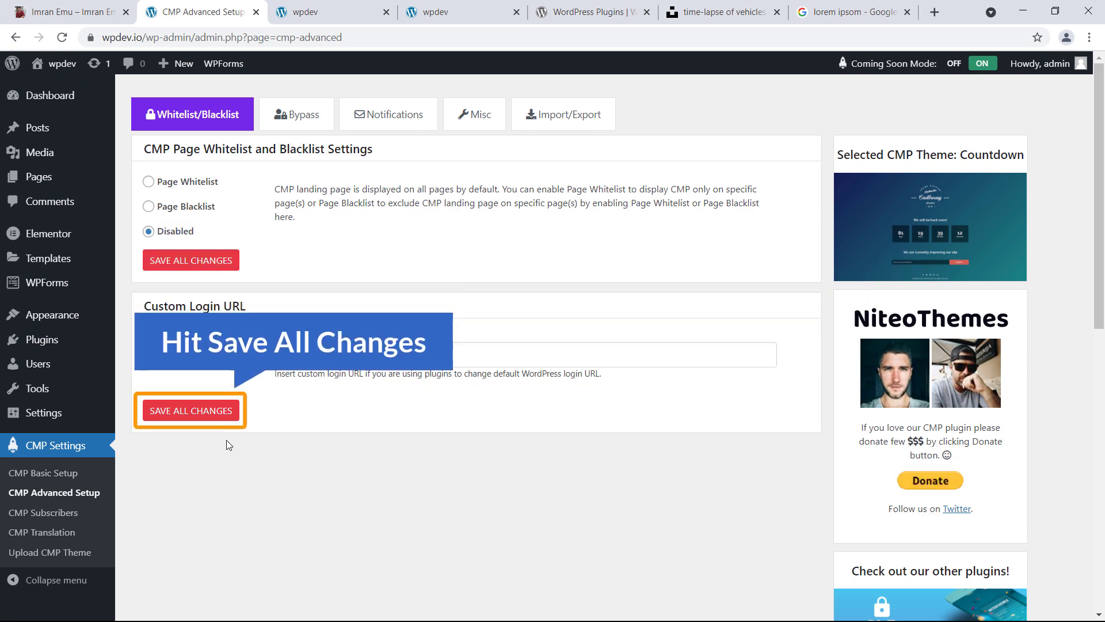
left_click(211, 418)
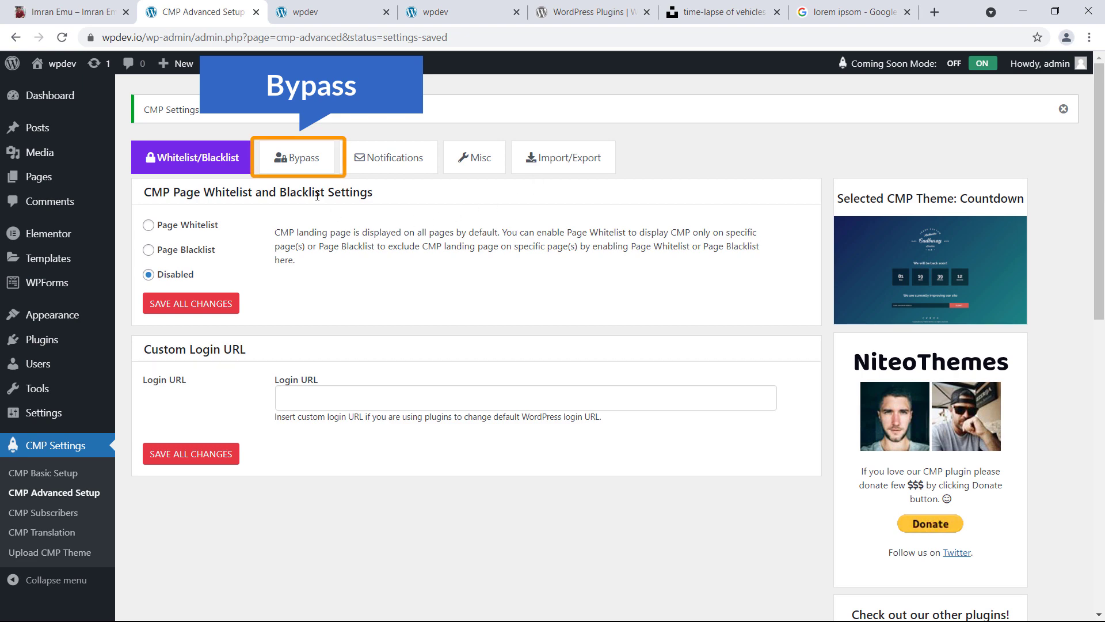
Enable email alerts for new CMP subscribers, save them, and go back to CMP Basic Setup
left_click(308, 166)
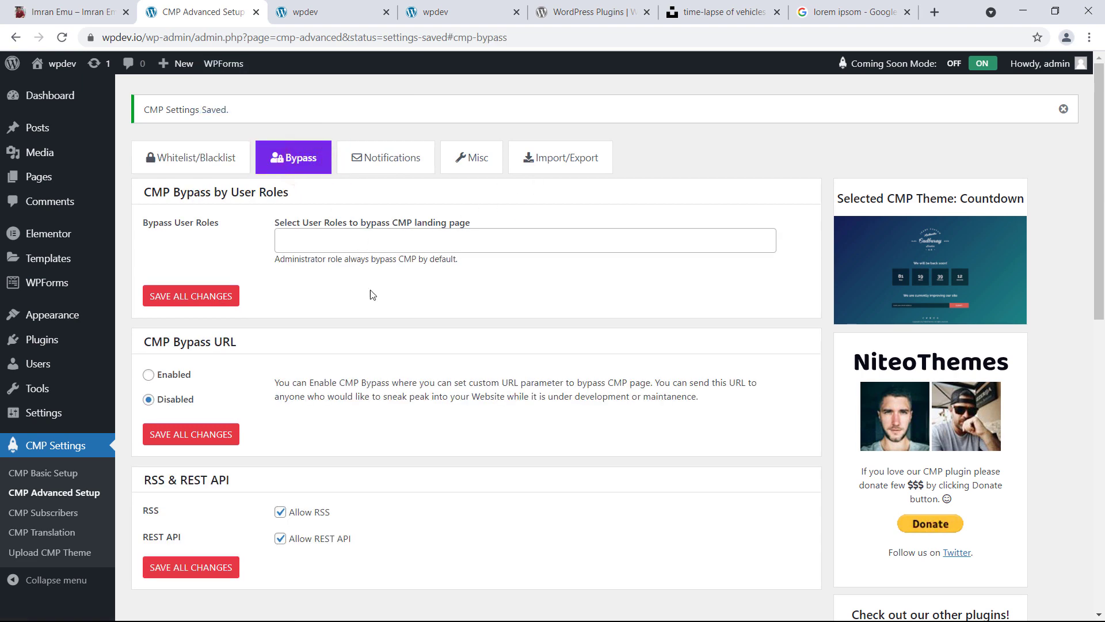
scroll(385, 202, "down", 1)
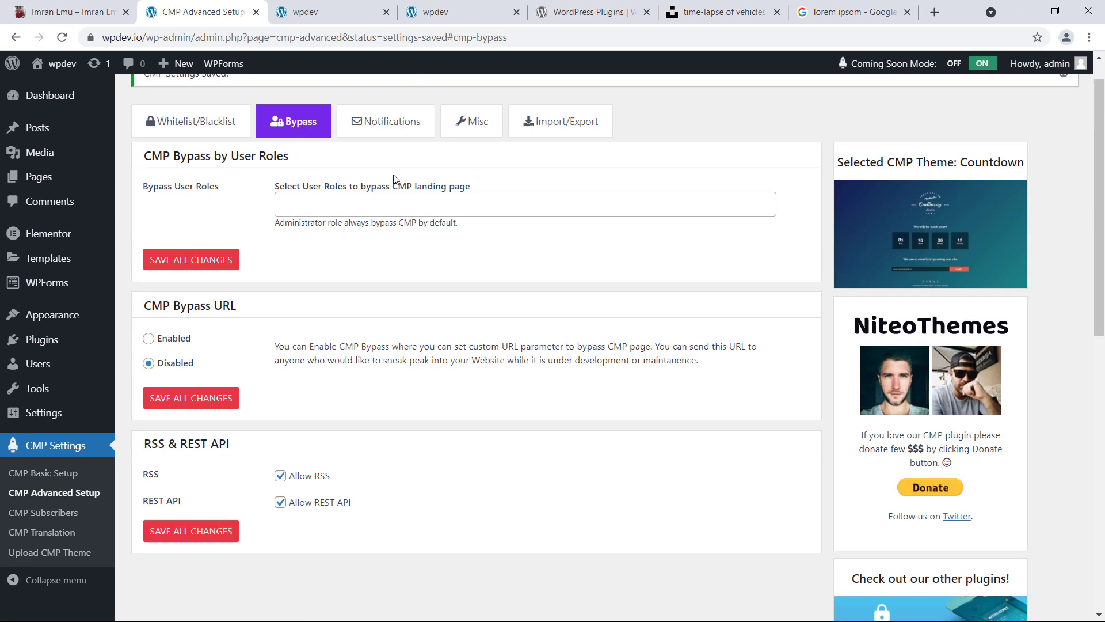
scroll(383, 212, "up", 1)
left_click(396, 163)
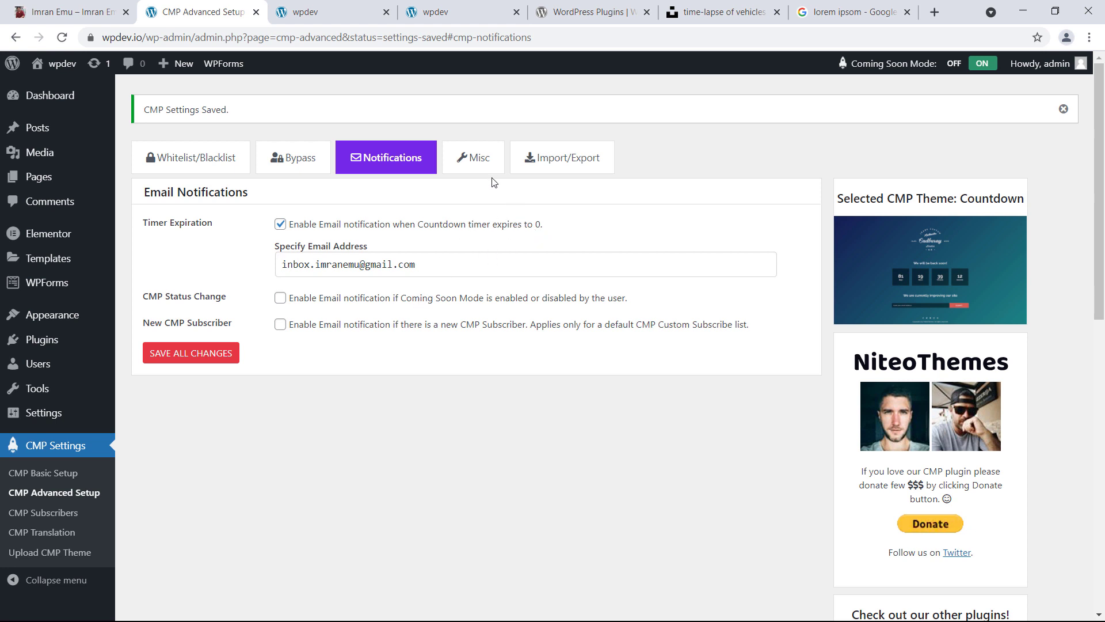
left_click(281, 325)
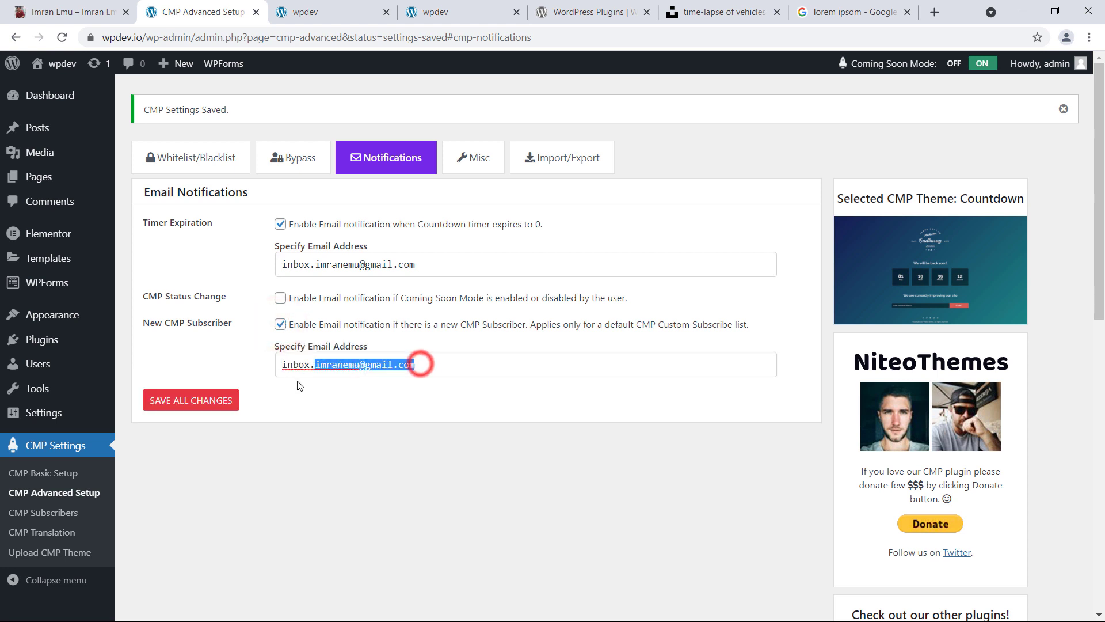
triple_click(421, 364)
left_click(272, 396)
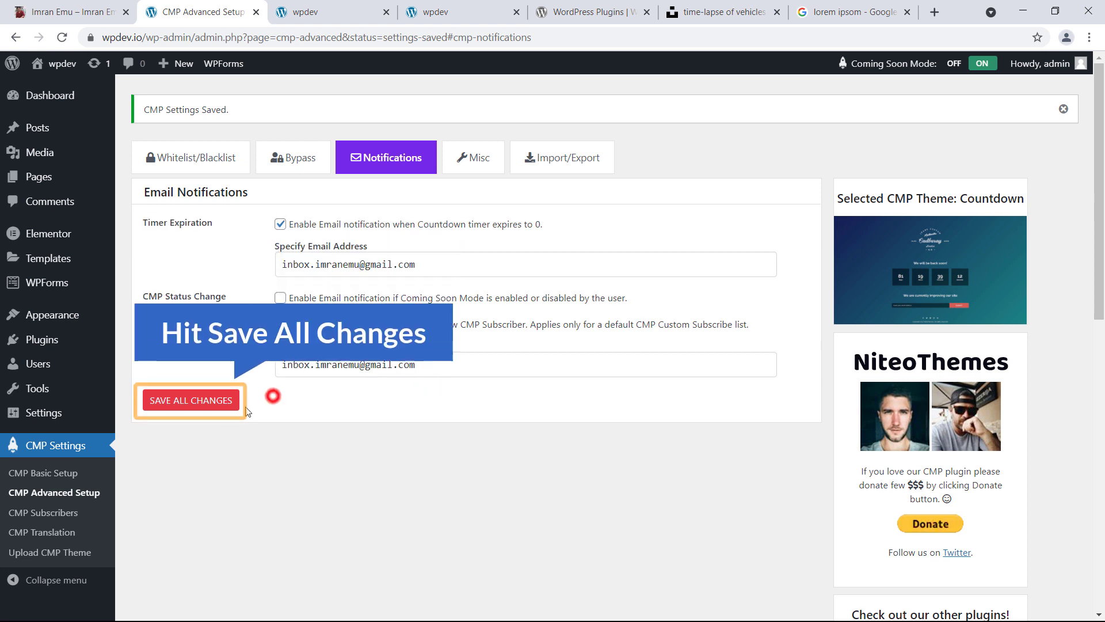
left_click(211, 405)
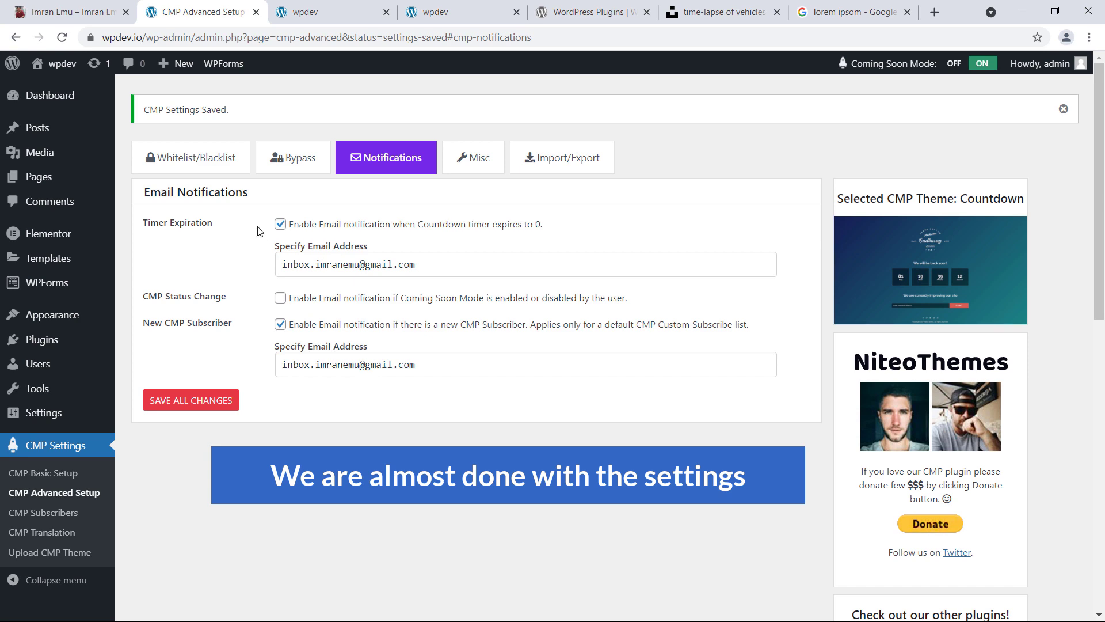
left_click(73, 443)
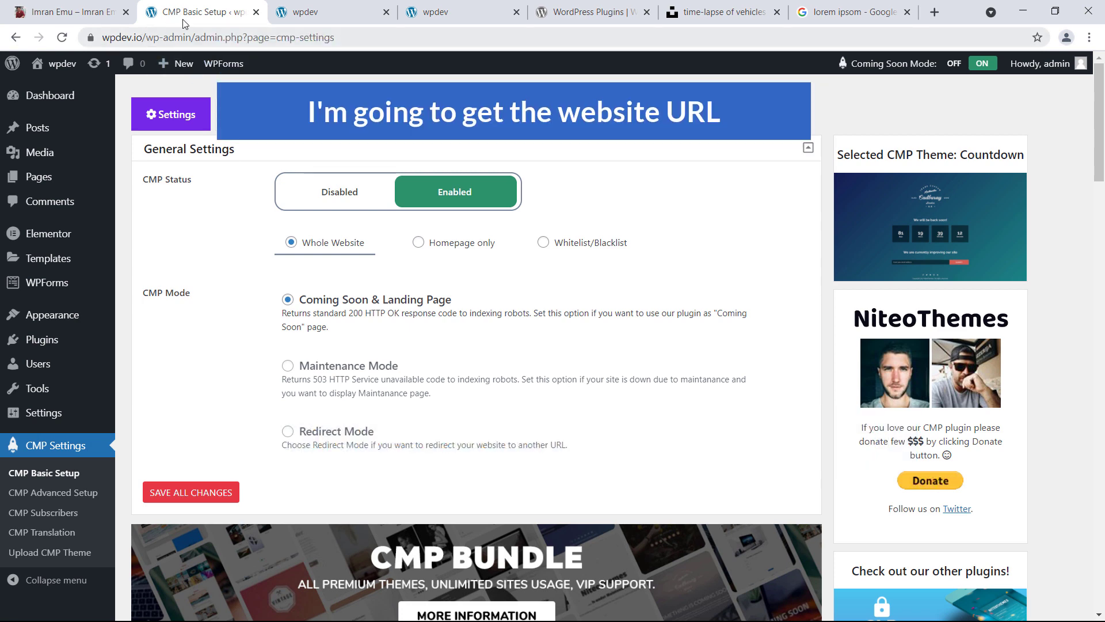
Copy the wpdev.io address and load it in a new incognito window
left_click(297, 11)
left_click_drag(140, 38, 119, 46)
right_click(118, 46)
left_click(151, 118)
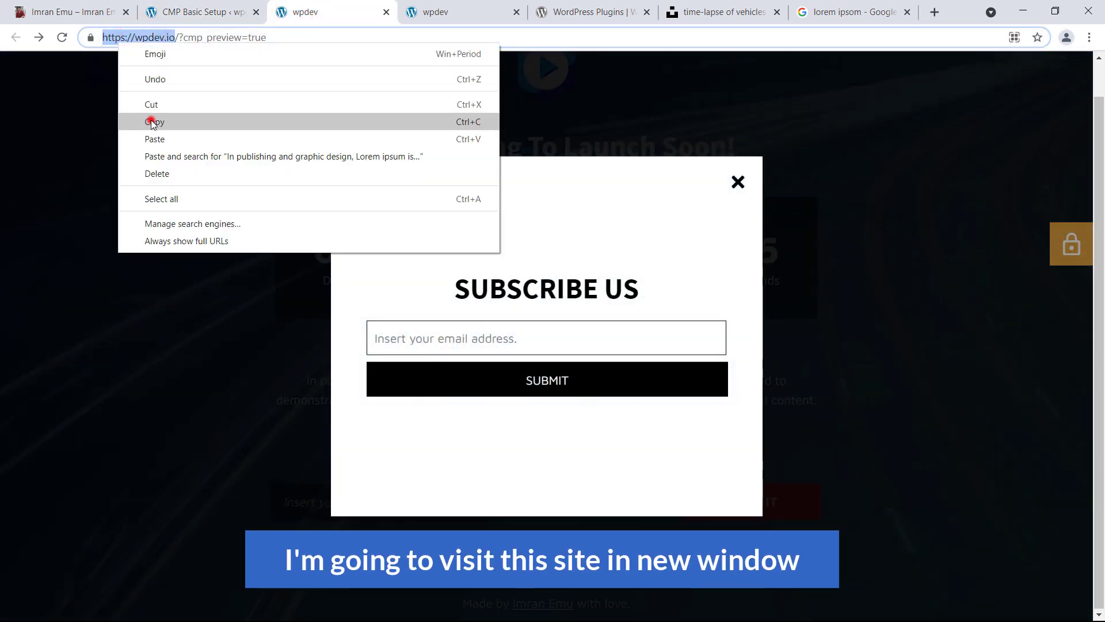
left_click(1089, 37)
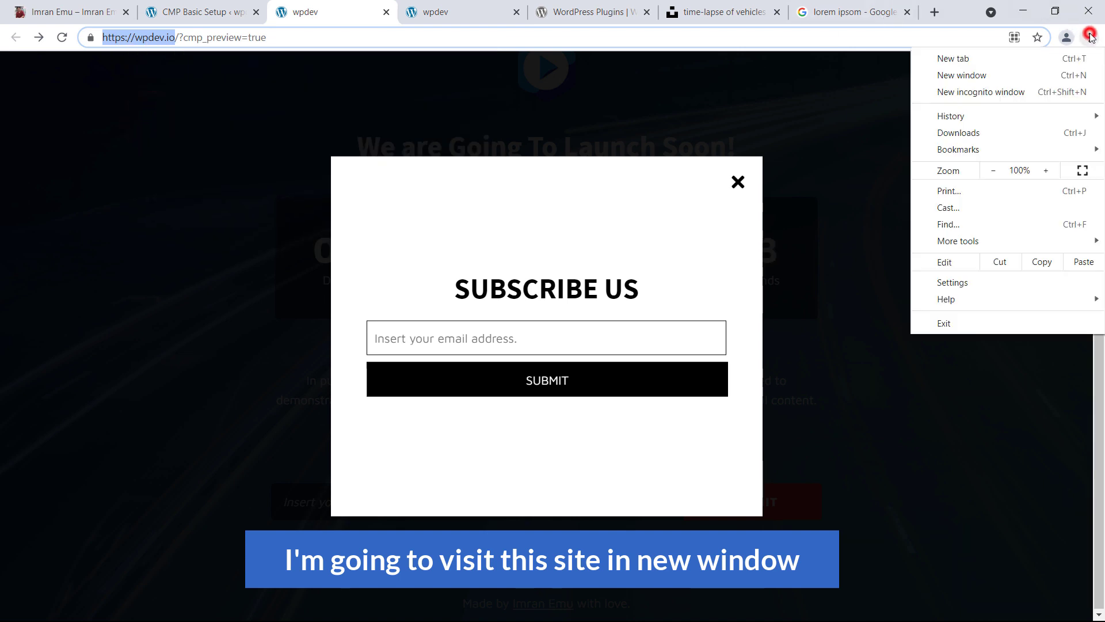
left_click(998, 96)
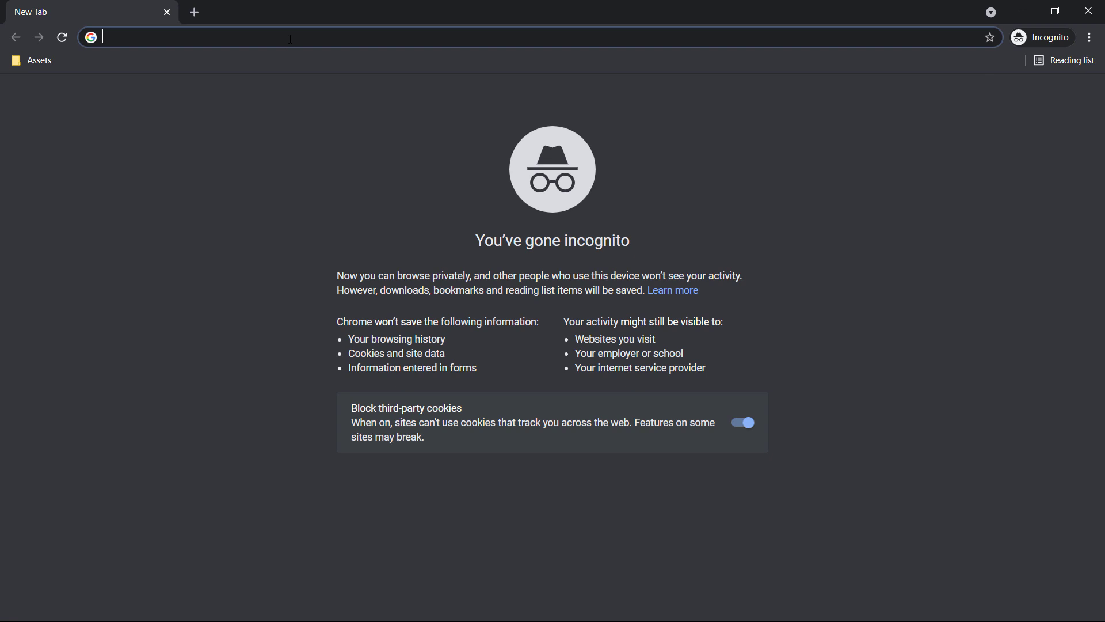
right_click(291, 39)
left_click(334, 151)
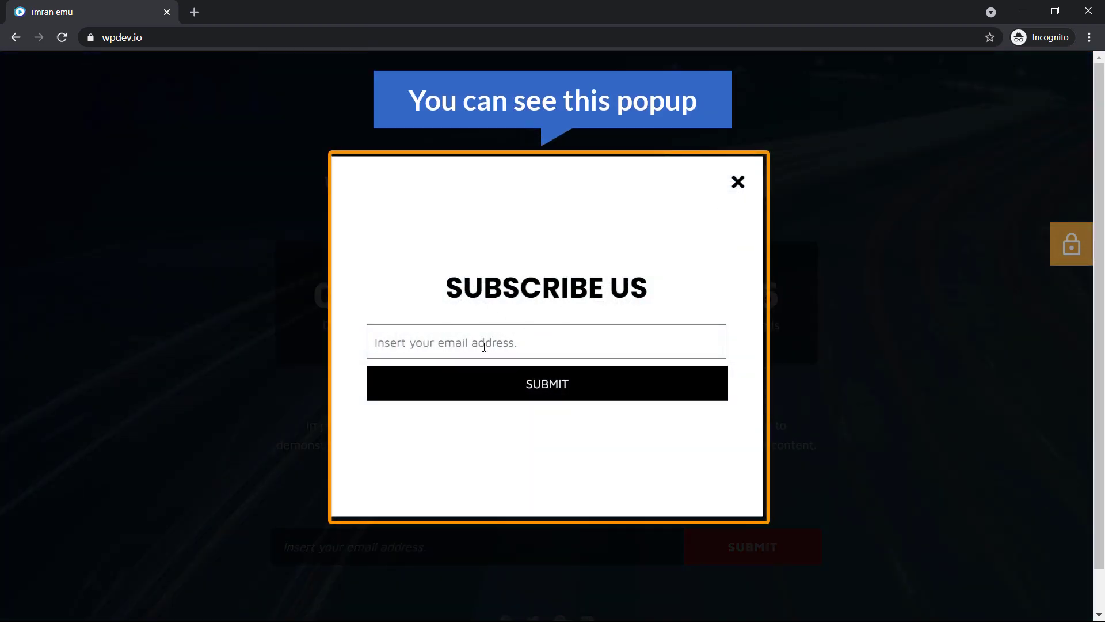
Dismiss the Subscribe Us popup and submit a test email address through the signup form
left_click(736, 185)
scroll(471, 398, "down", 1)
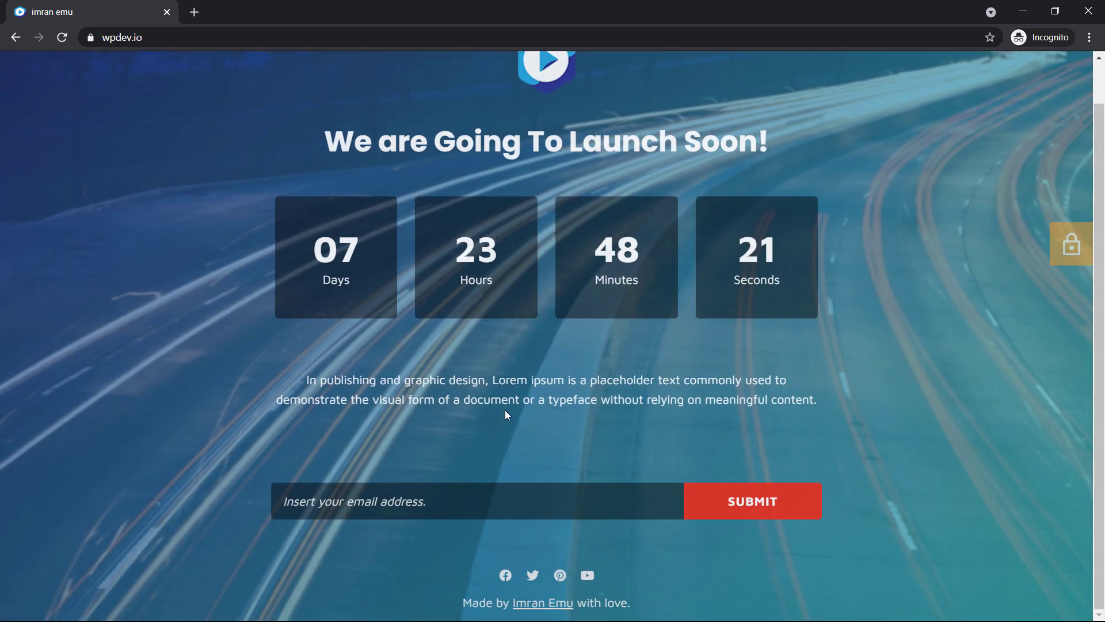
scroll(513, 198, "up", 1)
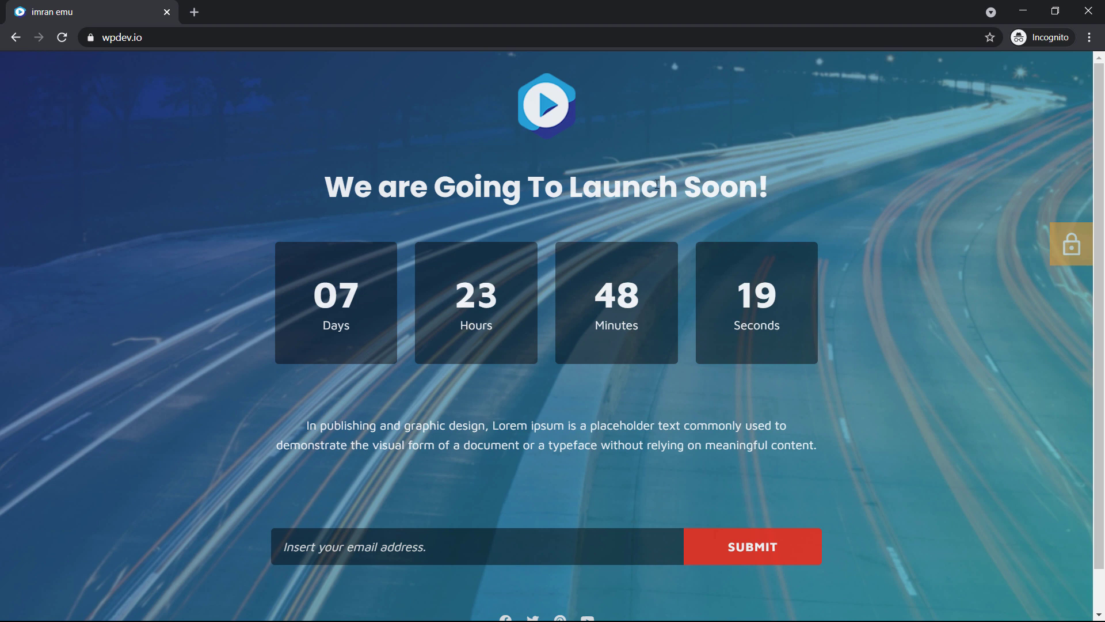
scroll(544, 238, "down", 1)
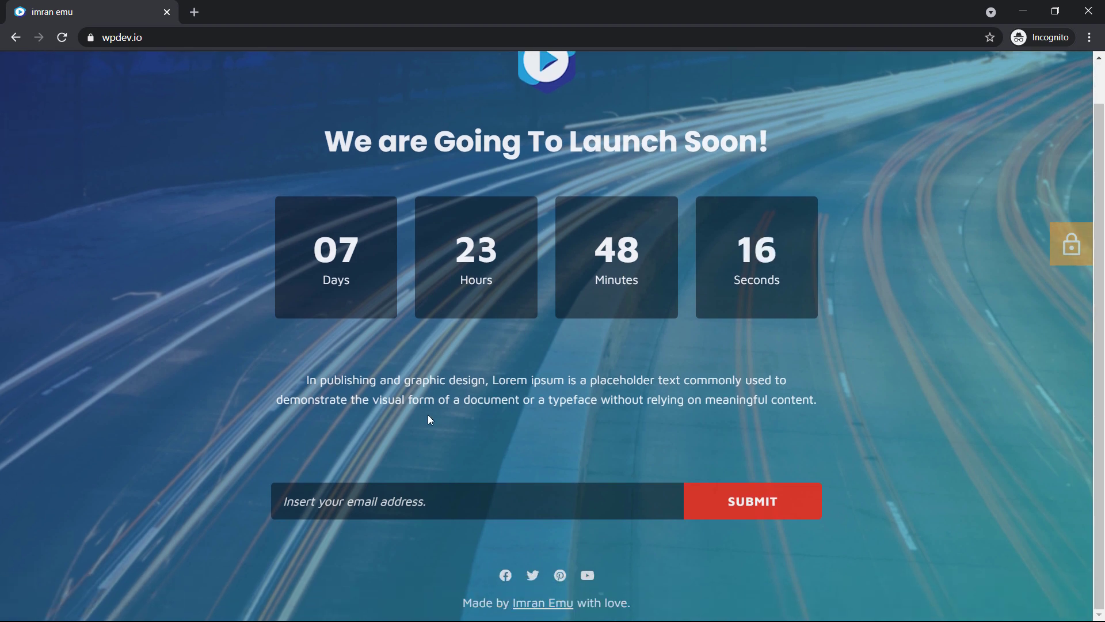
left_click(446, 506)
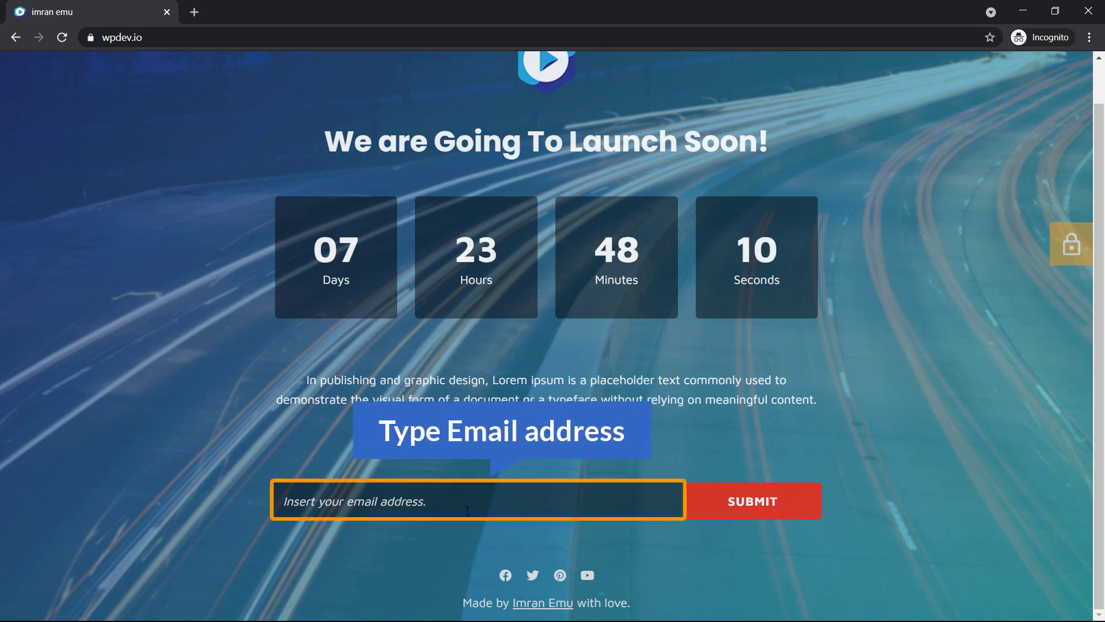
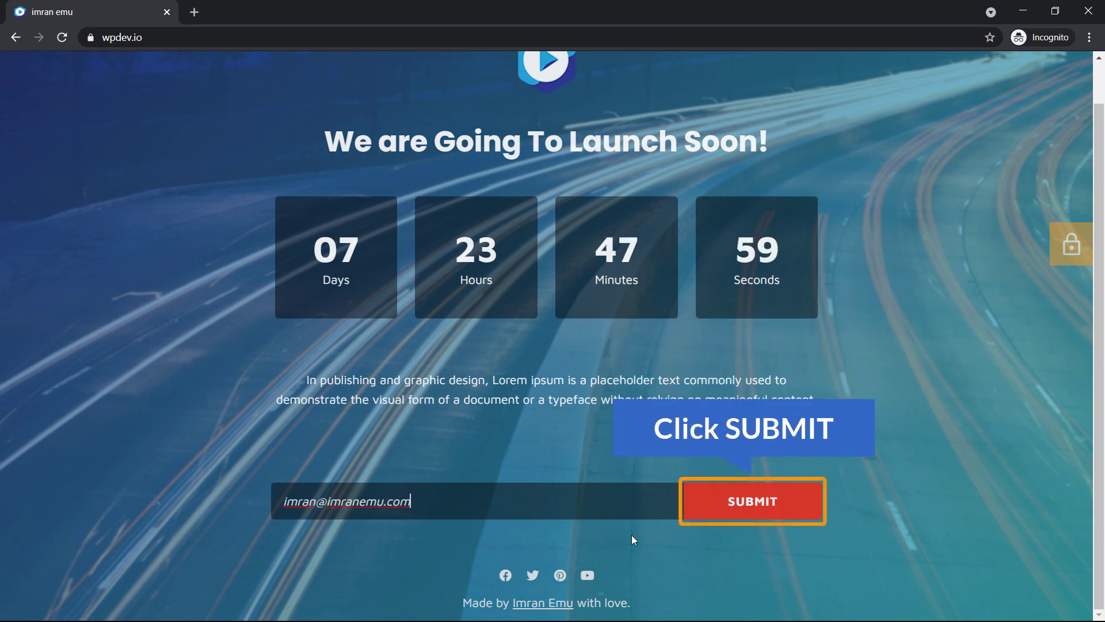
left_click(748, 501)
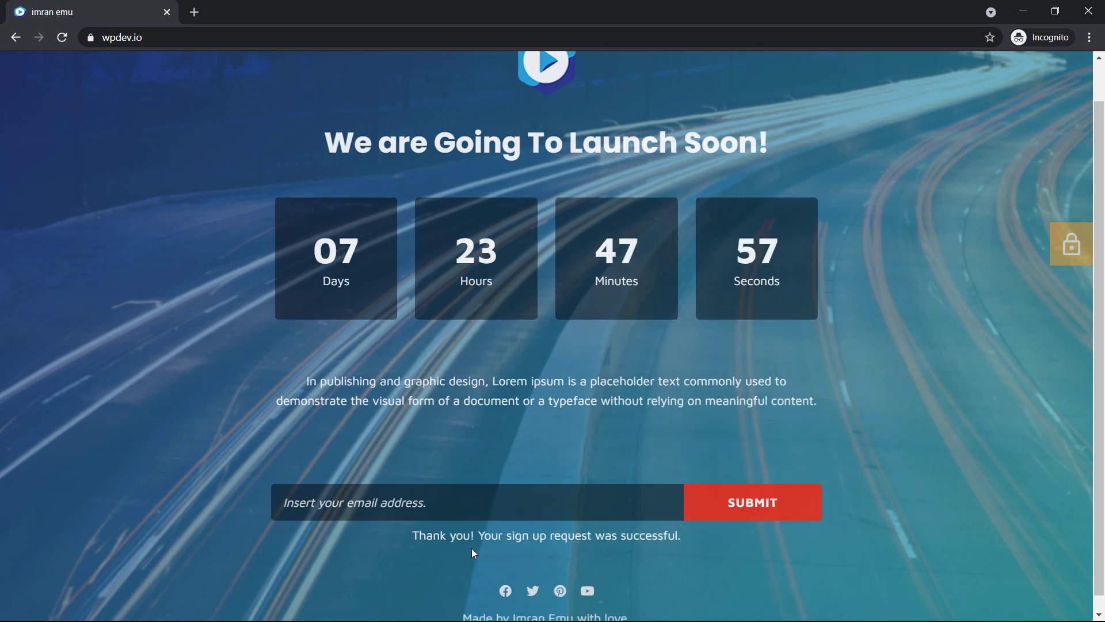
Check the admin login lock link, close the private window, and return to the CMP settings tab
left_click(1073, 248)
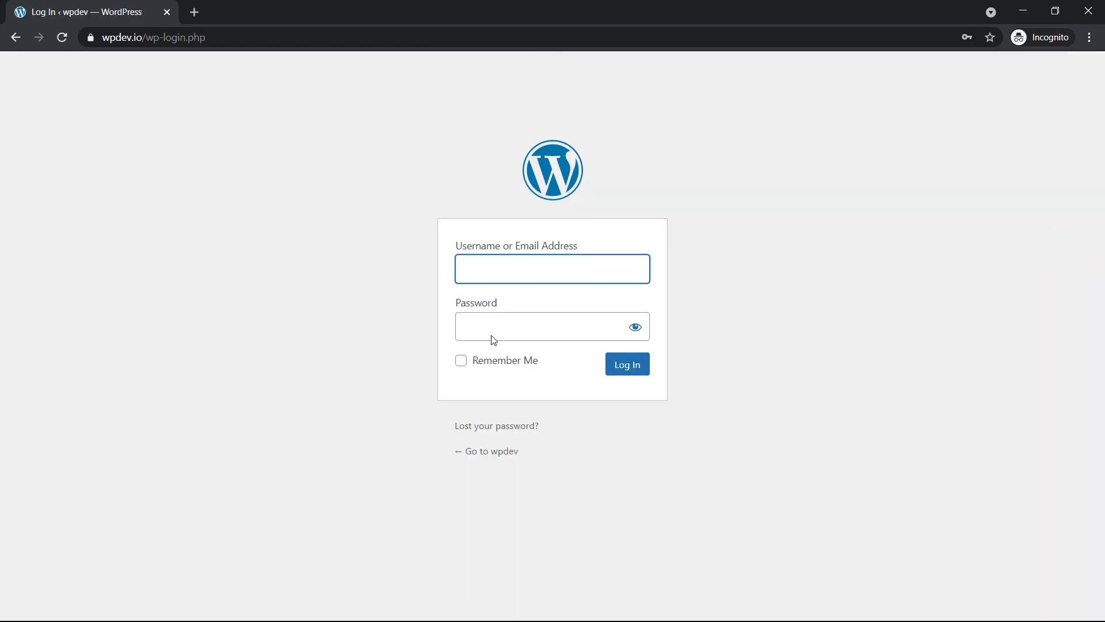
left_click(17, 45)
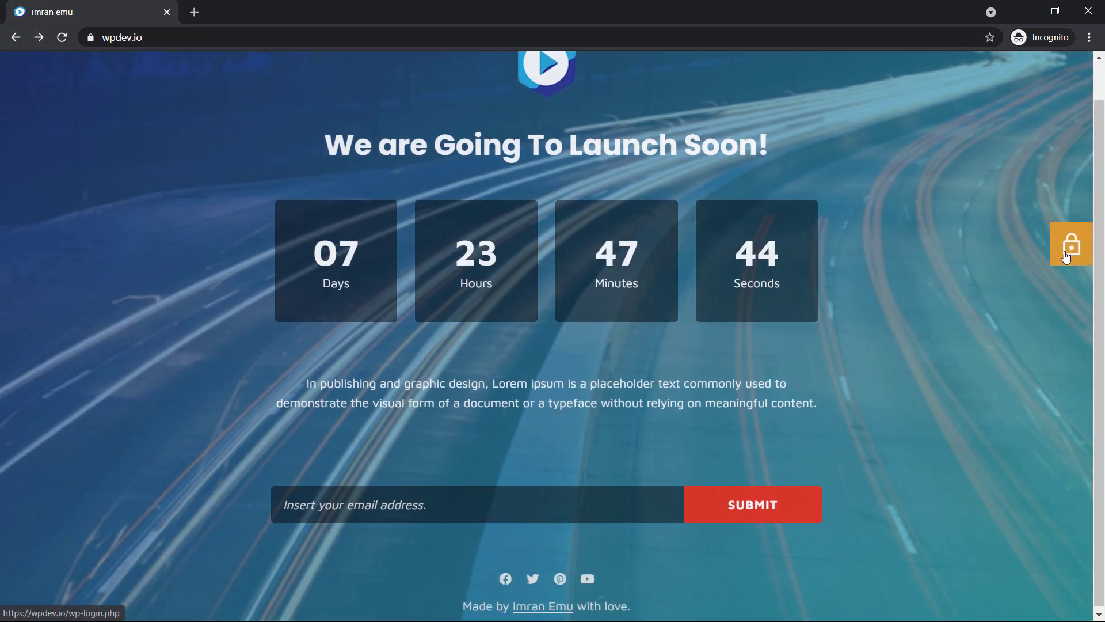
scroll(1066, 253, "up", 1)
left_click(1088, 12)
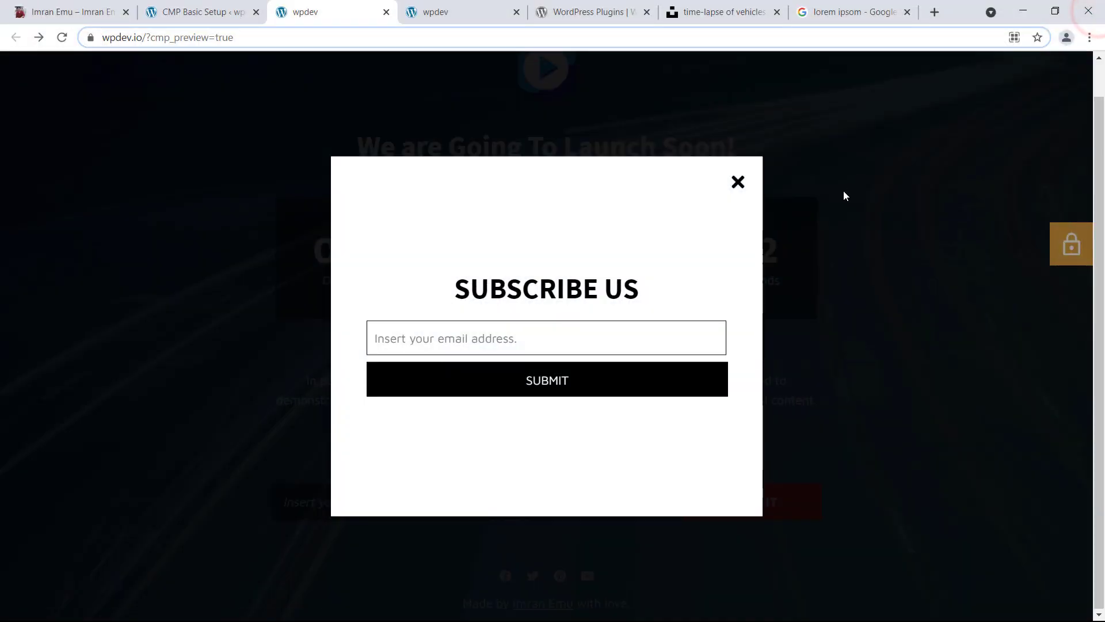
left_click(739, 187)
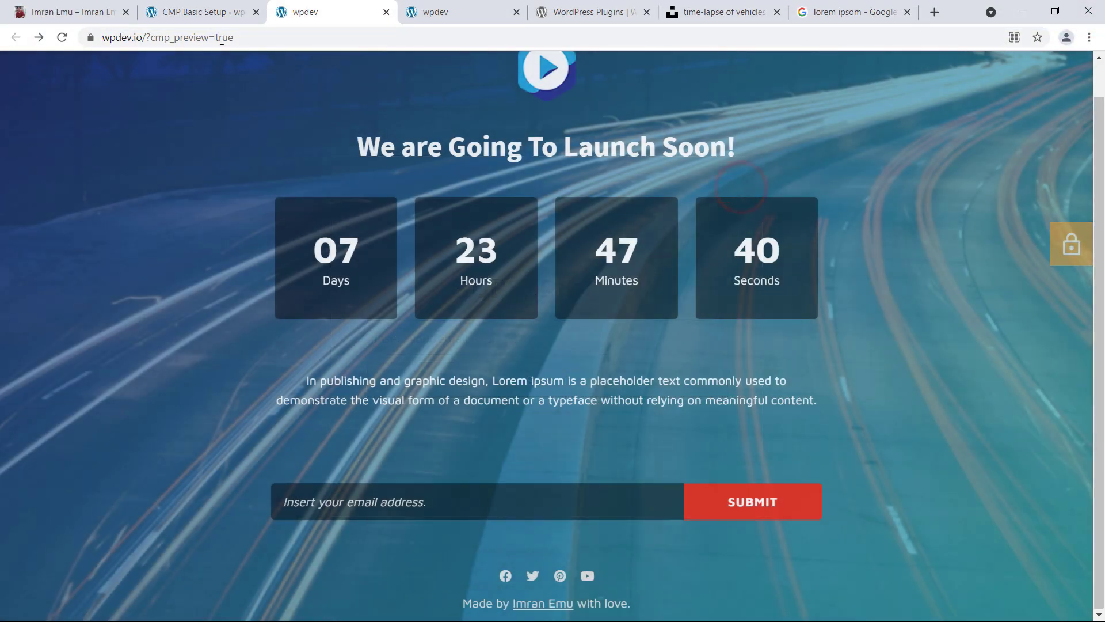
left_click(192, 17)
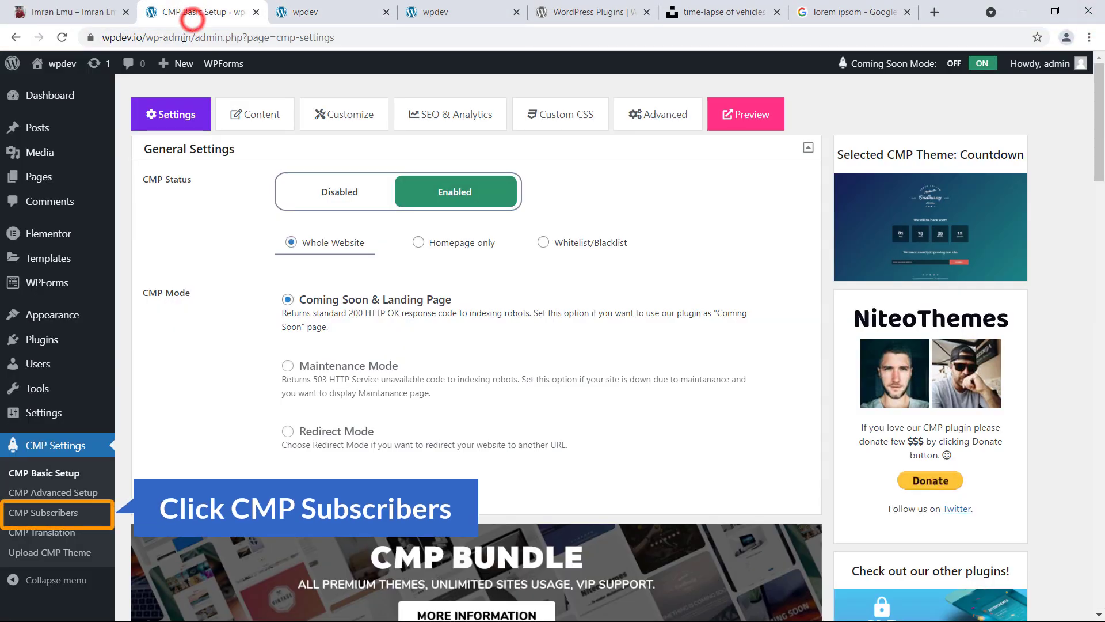
Confirm the test signup in the CMP Subscribers list, then go to the Dashboard
left_click(68, 515)
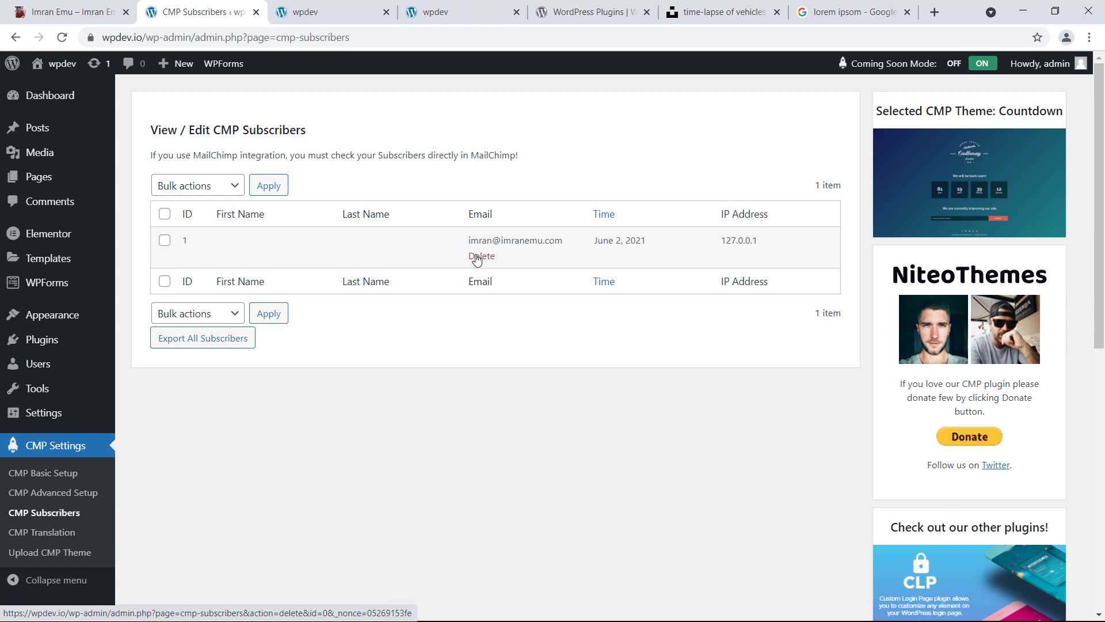
left_click(62, 100)
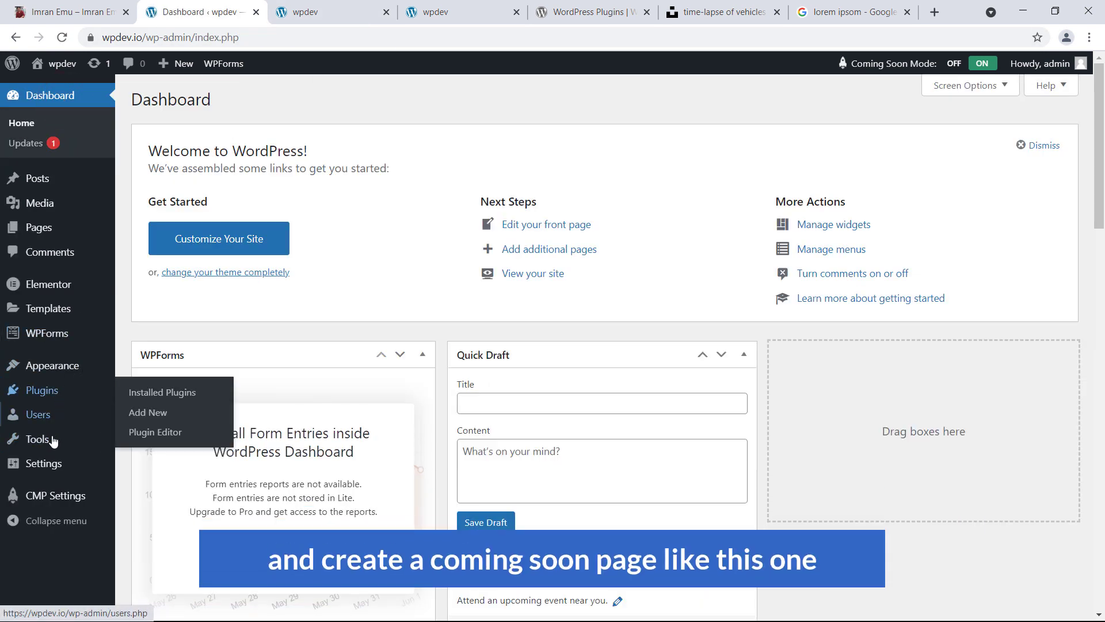
Return to the wpdev coming soon preview and scroll to the top
left_click(325, 11)
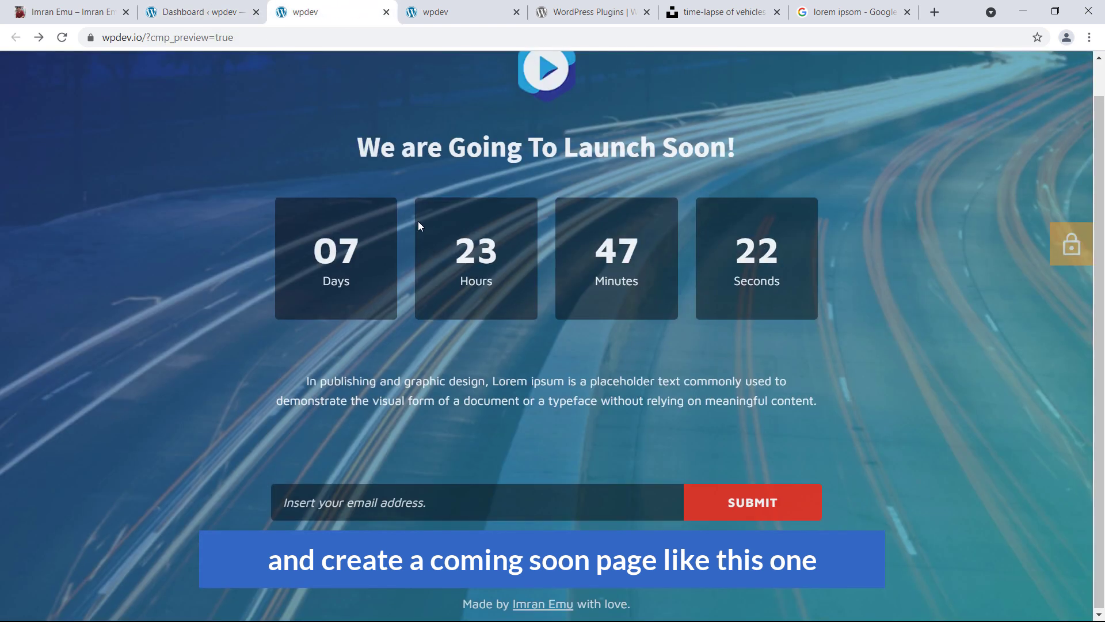
scroll(418, 221, "up", 1)
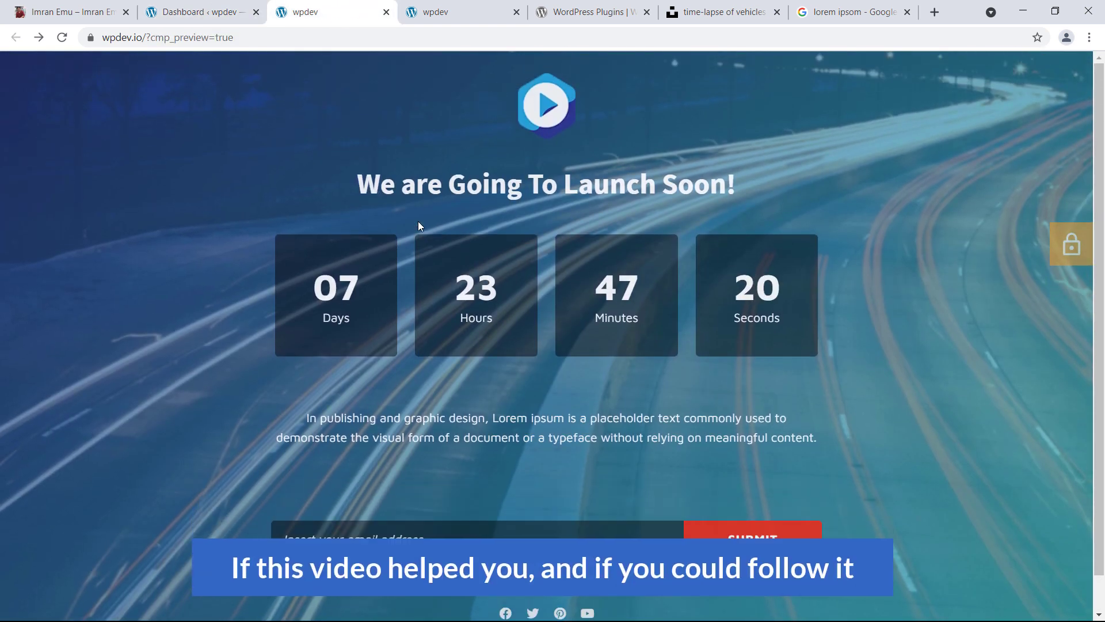